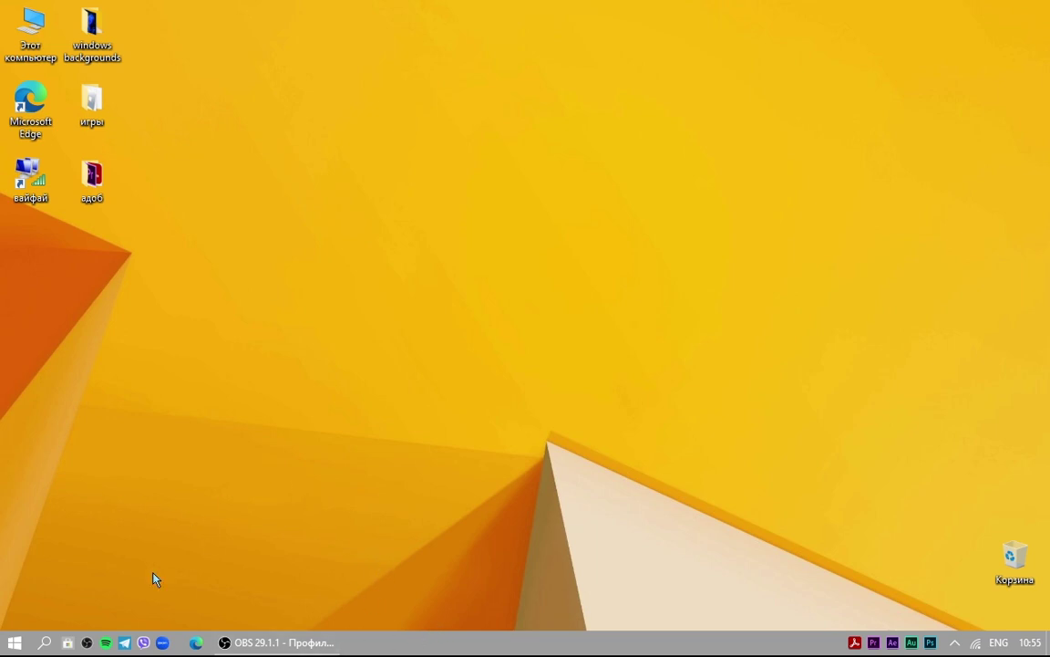
left_click(3, 648)
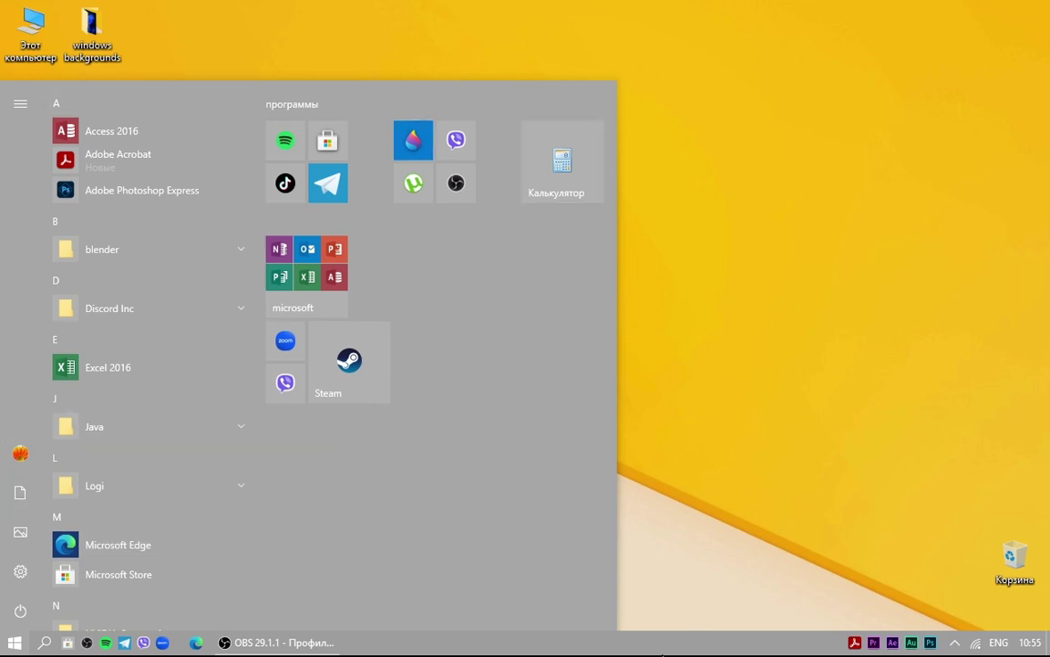
left_click(410, 631)
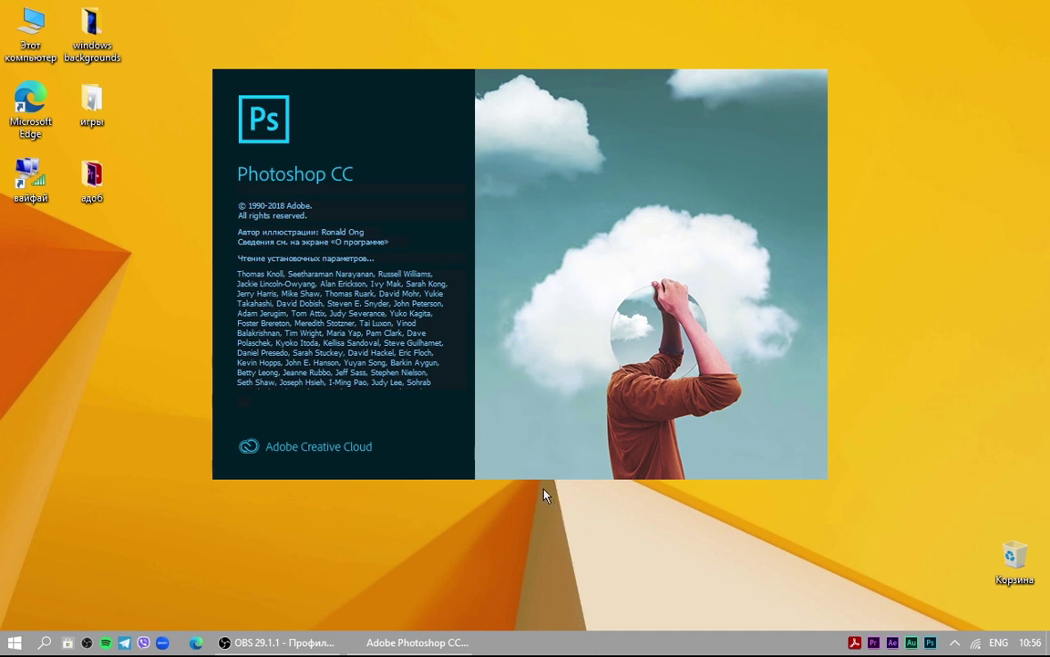
Step: Open Task Manager, end the unresponsive Adobe Photoshop CC 2019 task, and minimize Task Manager
key("ctrl+shift+Escape")
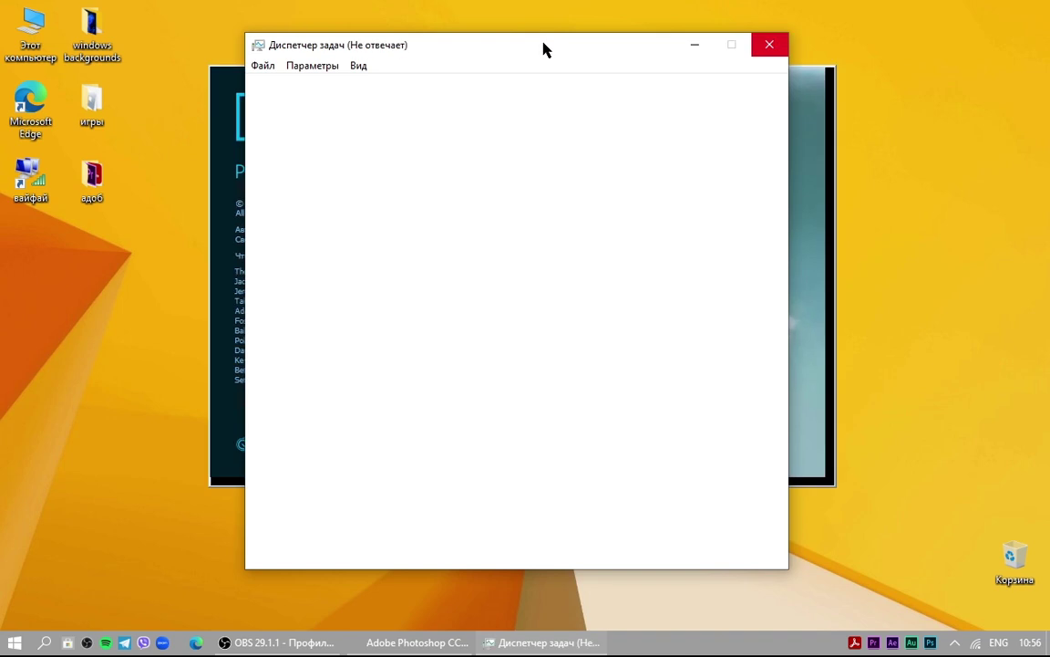
left_click_drag(539, 45, 582, 36)
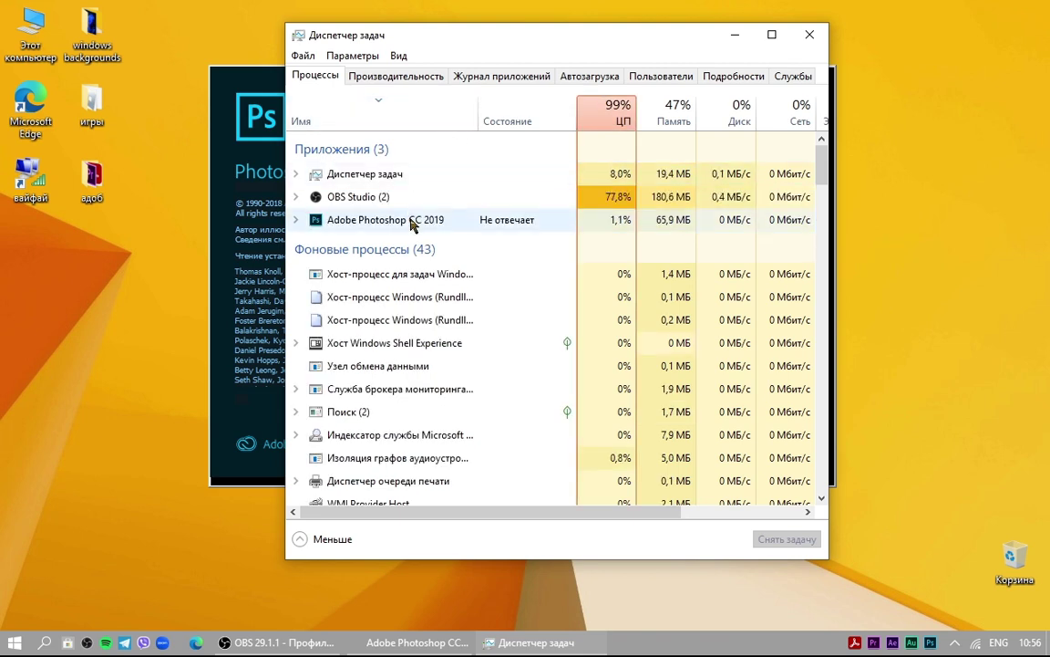
right_click(412, 220)
left_click(492, 250)
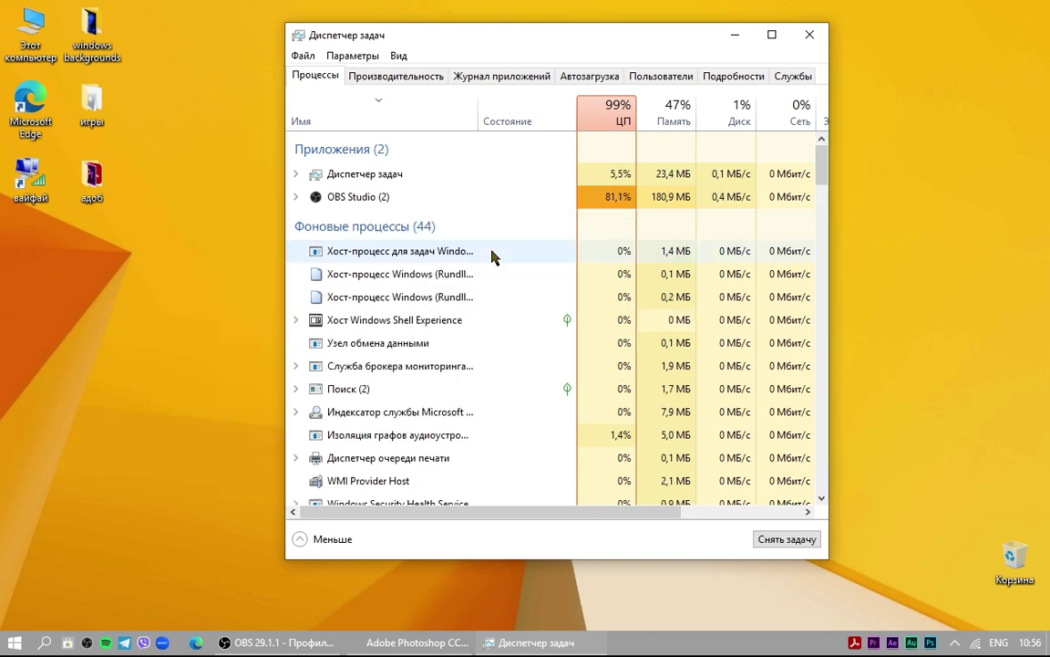
left_click(737, 34)
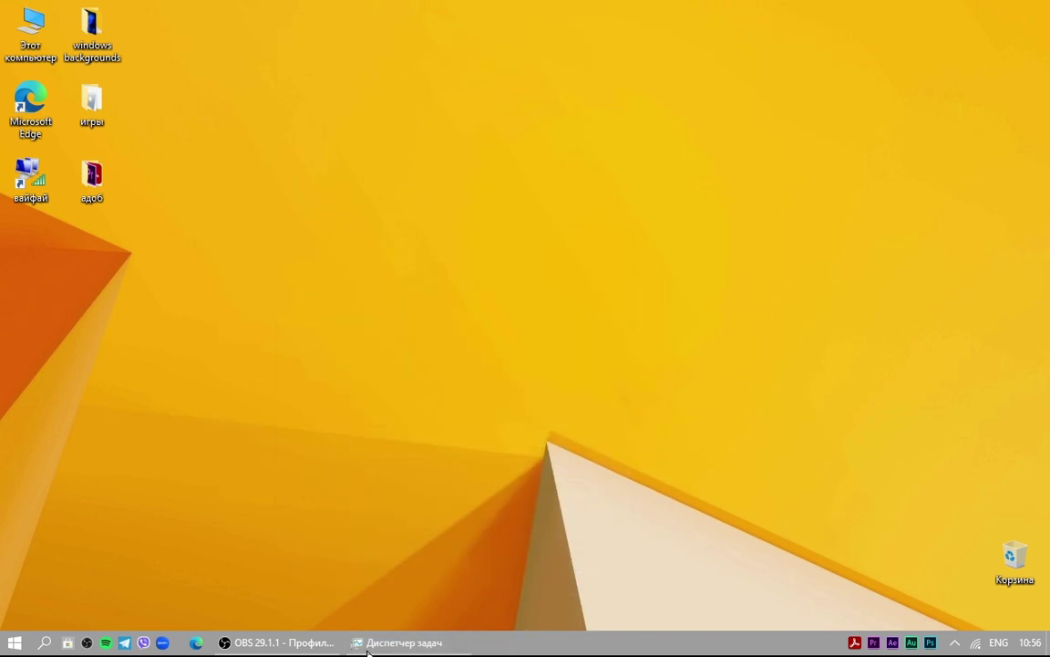
mouse_move(276, 644)
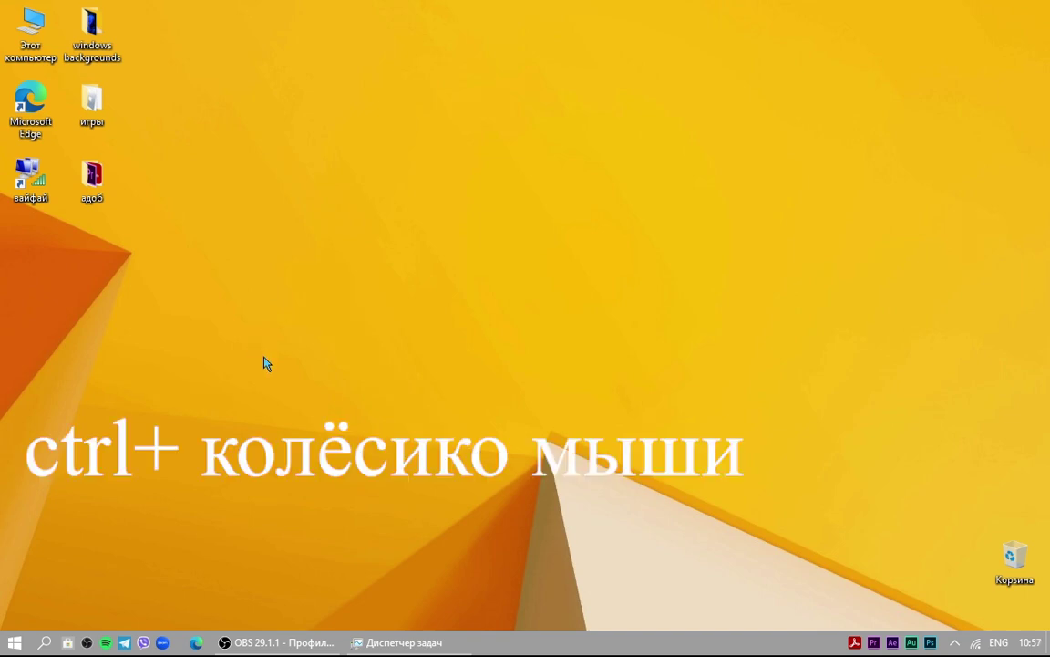
Step: Shrink the desktop icons to their smallest size
scroll(265, 364, "down", 2, "ctrl")
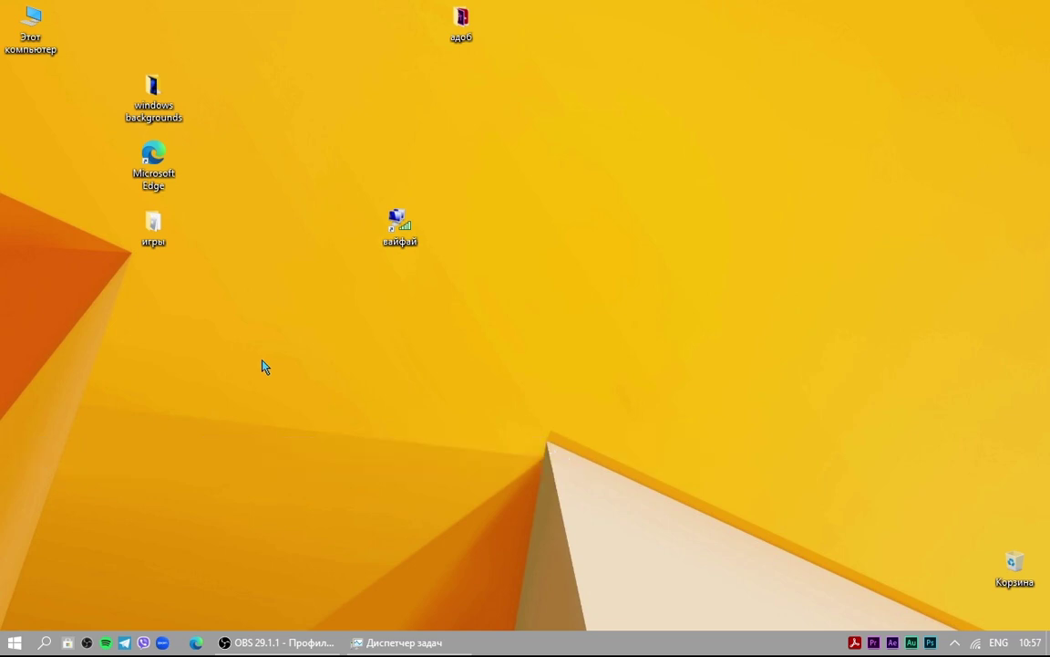
scroll(263, 368, "down", 1, "ctrl")
scroll(263, 368, "down", 3, "ctrl")
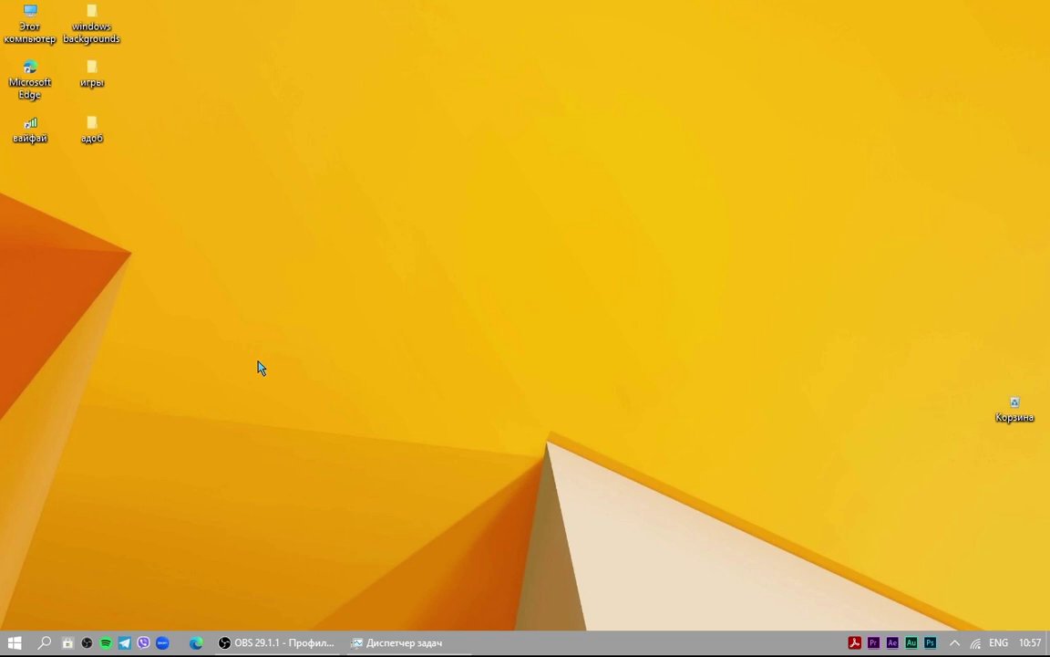
Step: Enlarge the desktop icons to their largest size, and scale them back down to the regular size
scroll(261, 367, "up", 1)
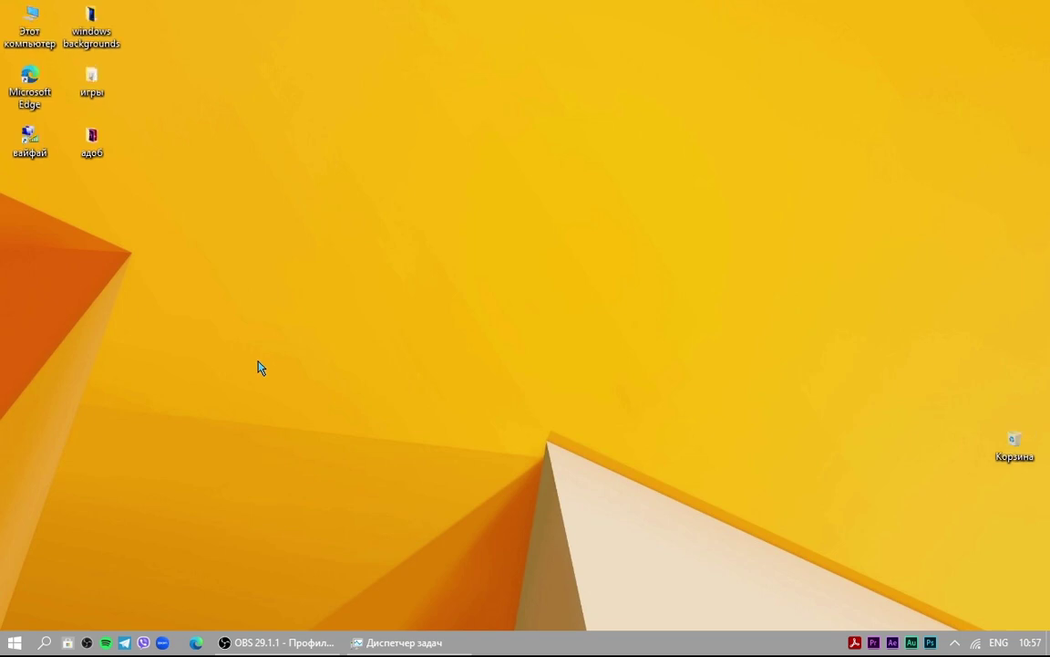
scroll(261, 368, "up", 1, "ctrl")
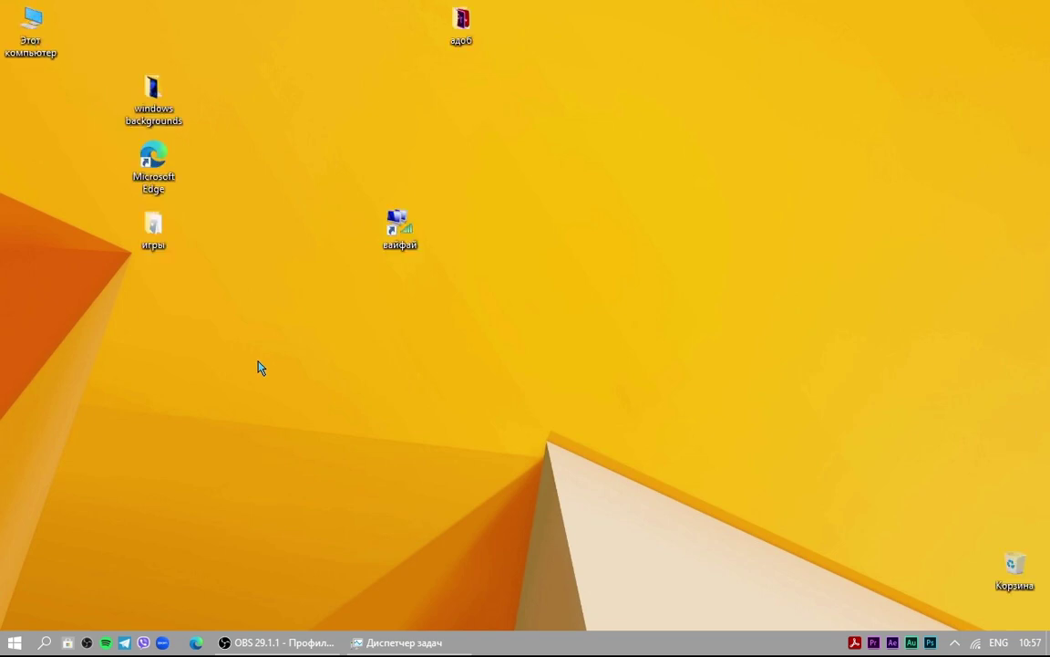
scroll(261, 368, "up", 2, "ctrl")
scroll(260, 368, "up", 3, "ctrl")
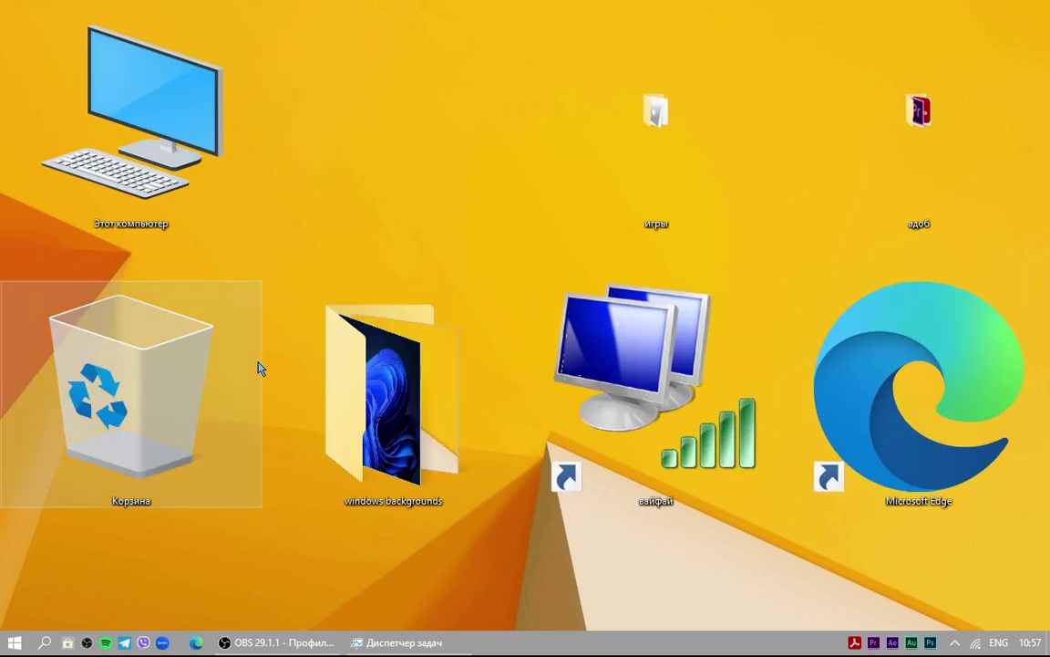
scroll(260, 366, "down", 2)
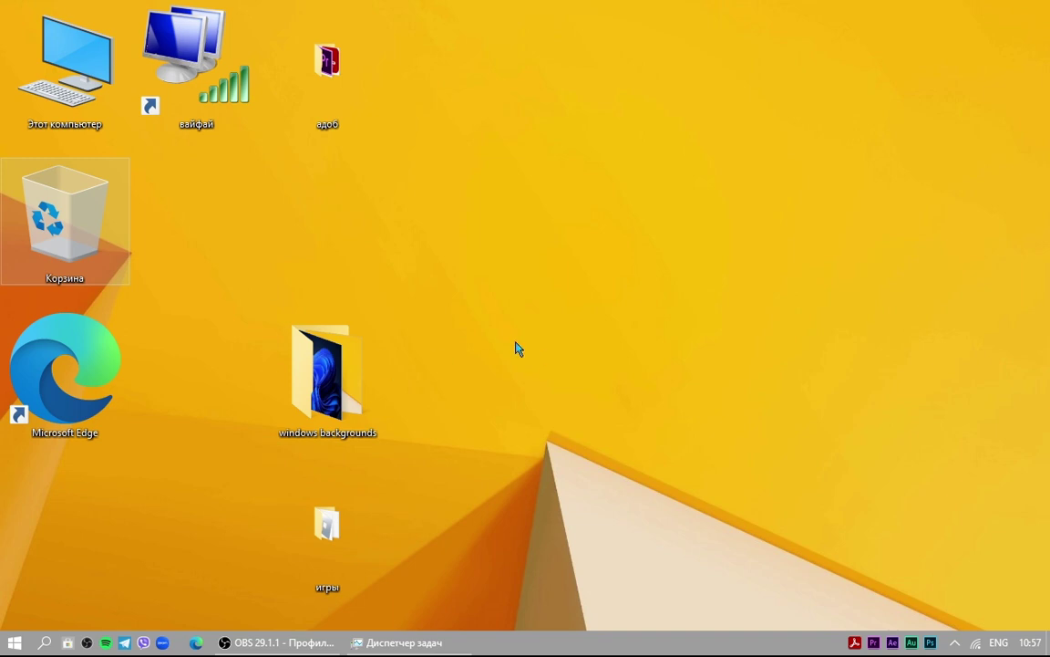
scroll(462, 322, "down", 2, "ctrl")
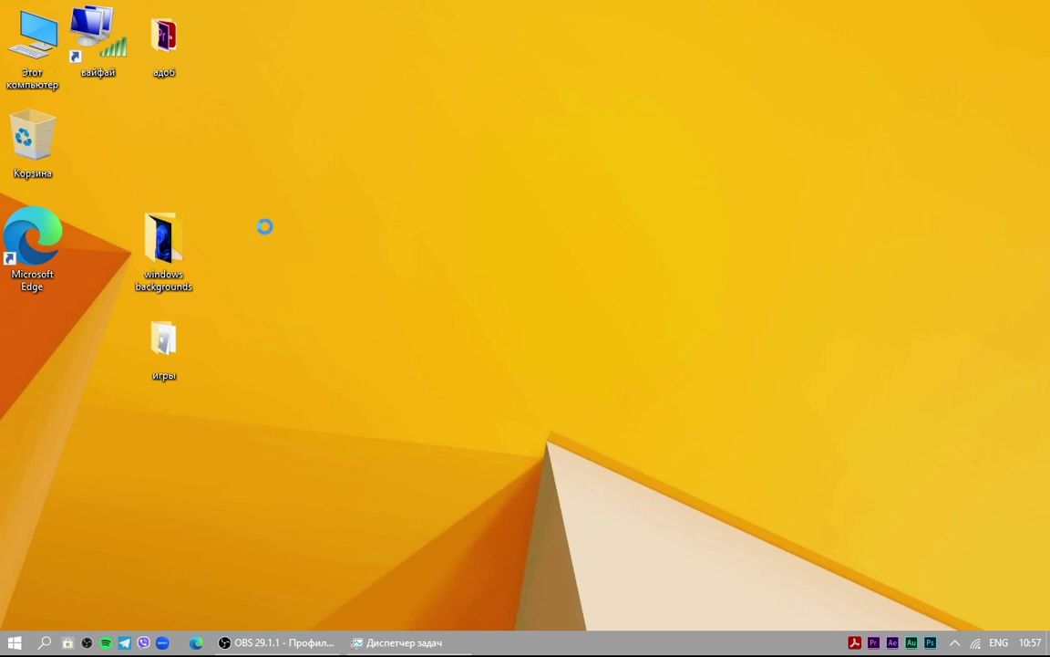
Step: Set the desktop icon view to small icons (Мелкие значки)
right_click(395, 266)
mouse_move(464, 284)
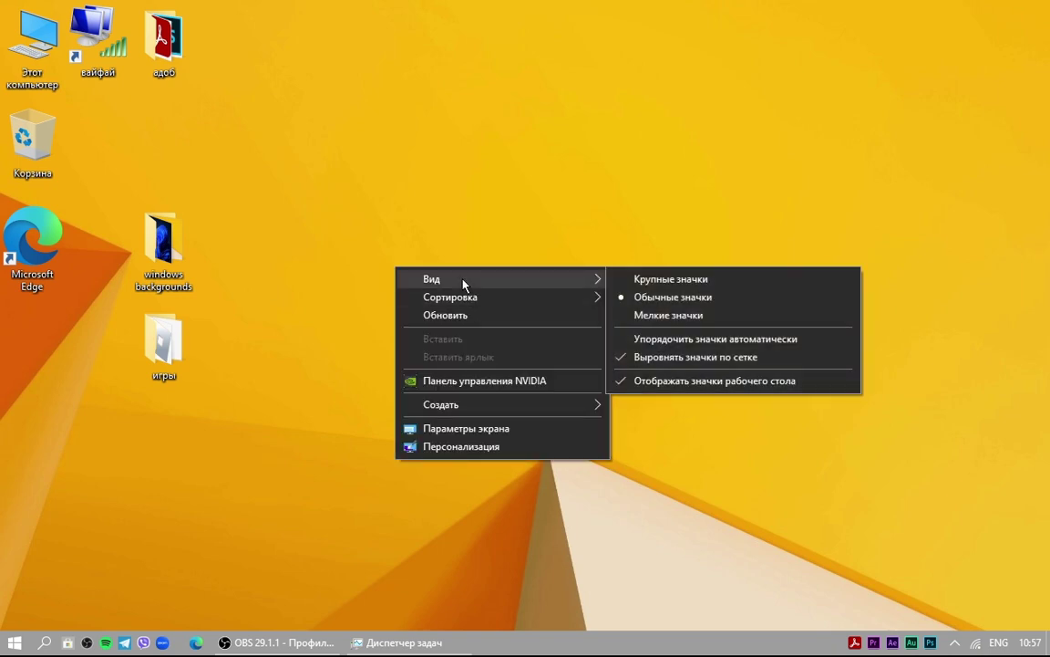
left_click(641, 315)
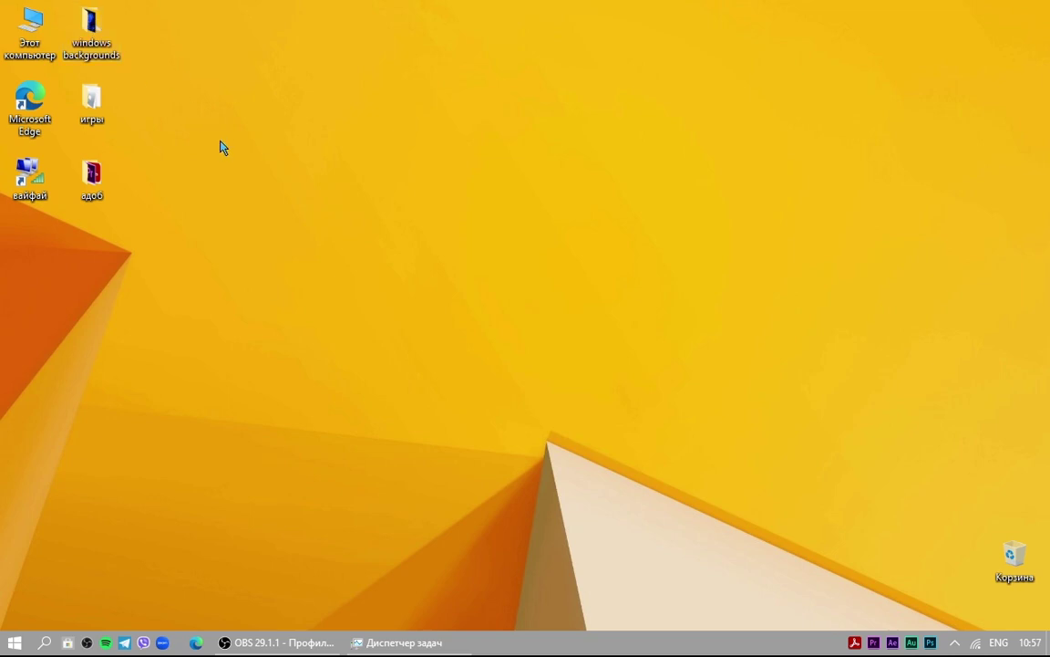
Step: Hide all desktop icons by turning off the "Отображать значки рабочего стола" view option
right_click(153, 117)
mouse_move(228, 132)
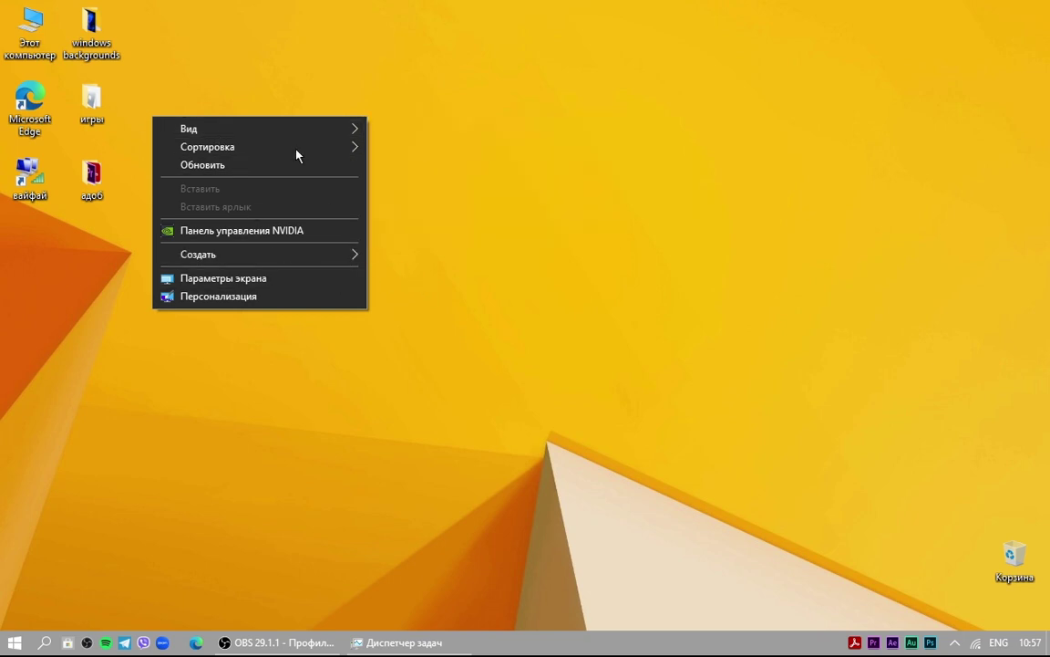
mouse_move(271, 132)
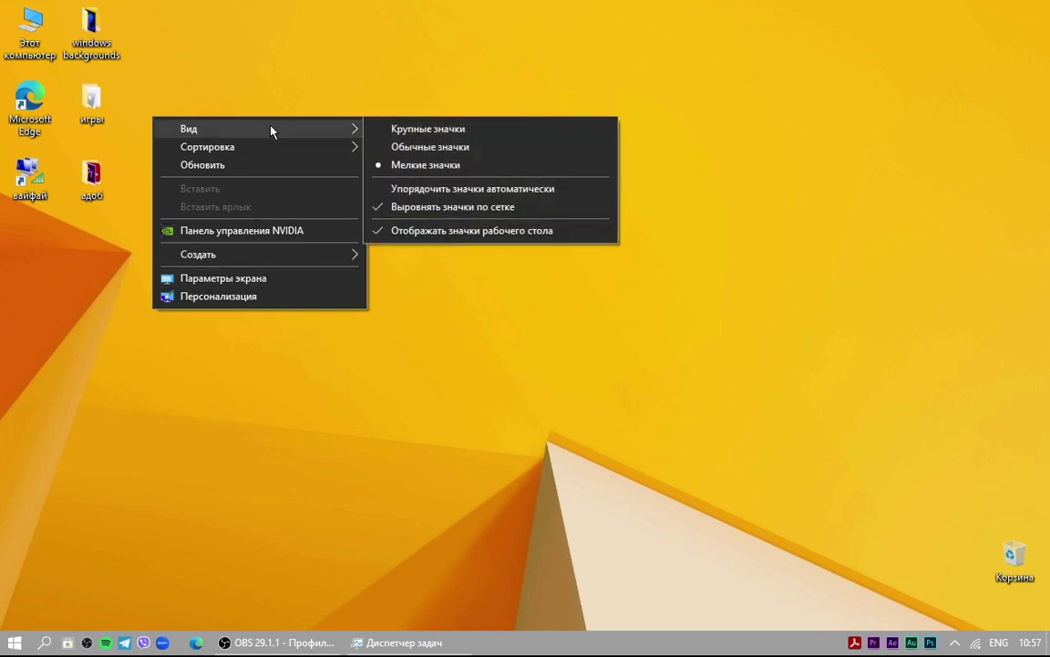
left_click(460, 239)
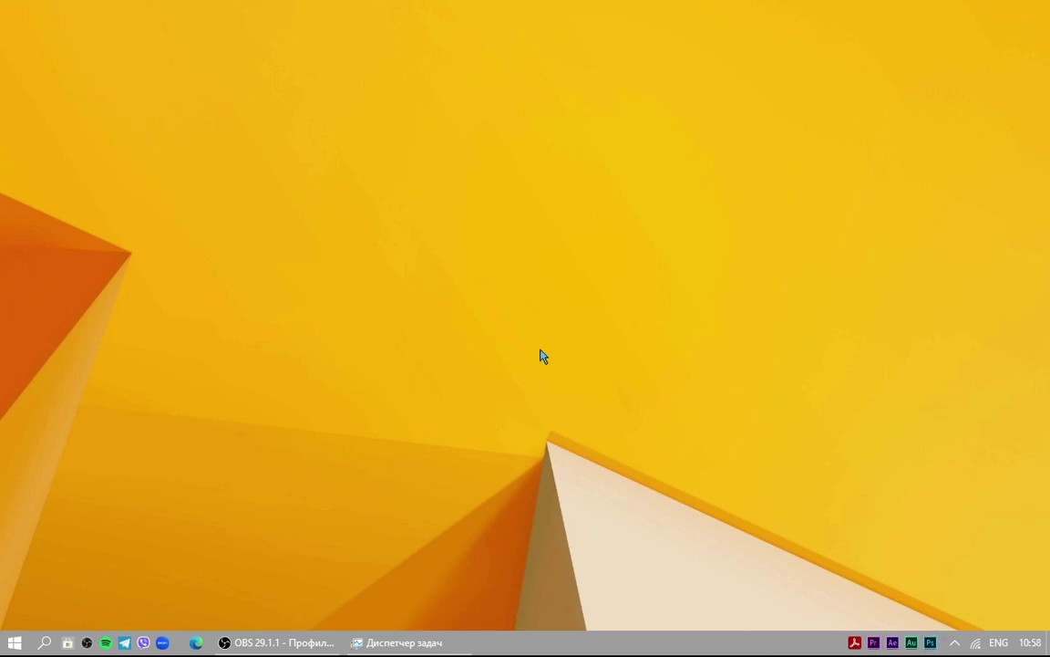
Step: Create a new taskbar toolbar from the "для монтажа" folder in Documents (Документы)
right_click(553, 649)
left_click(462, 631)
right_click(548, 644)
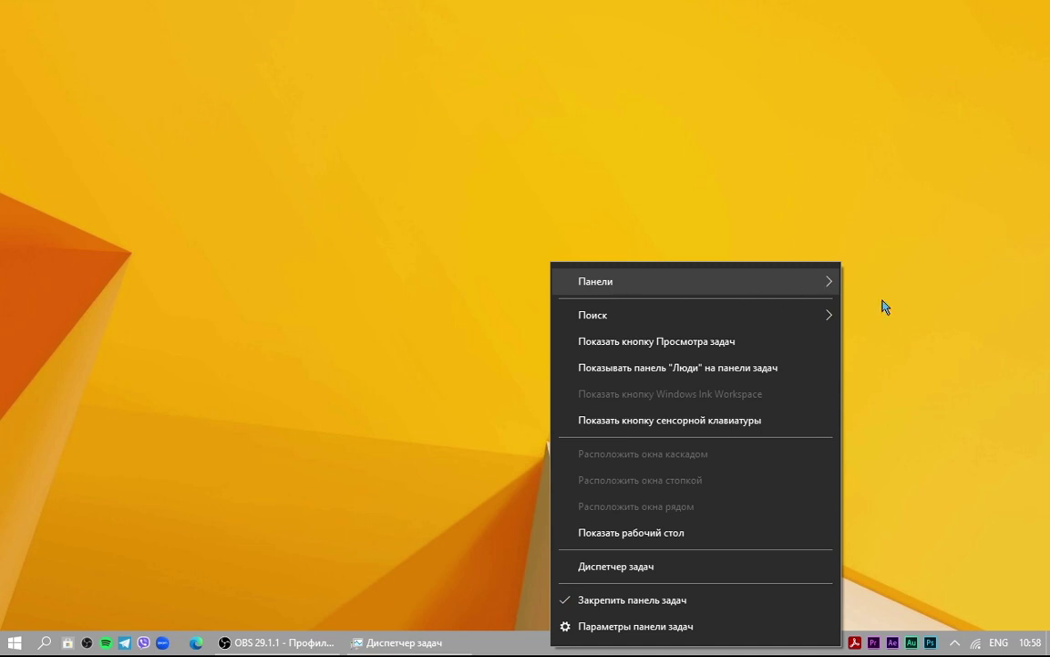
mouse_move(767, 293)
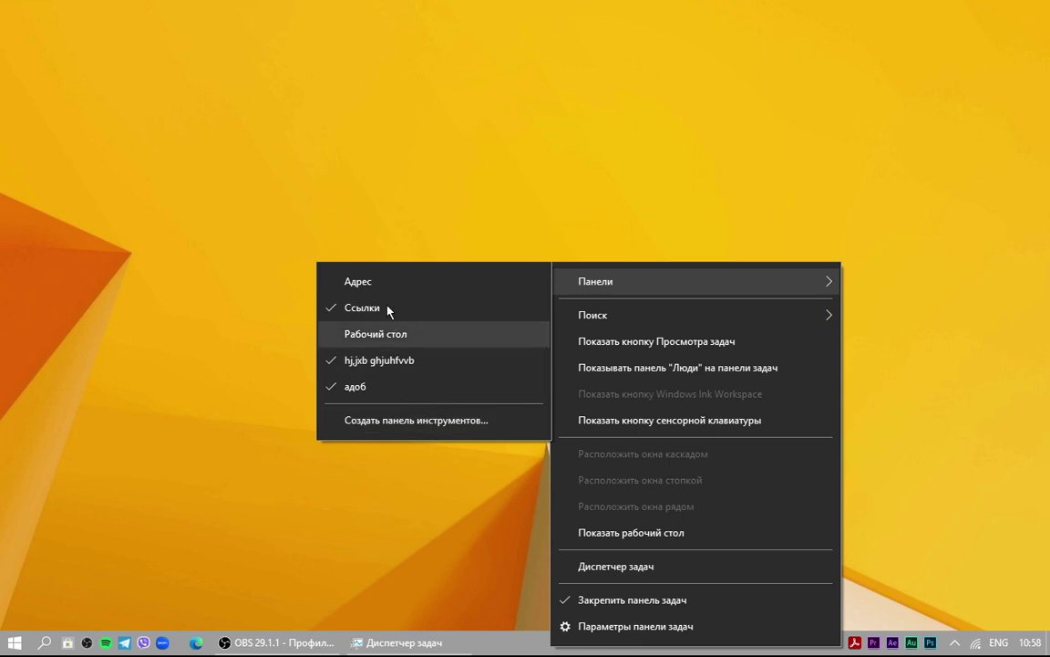
left_click(402, 420)
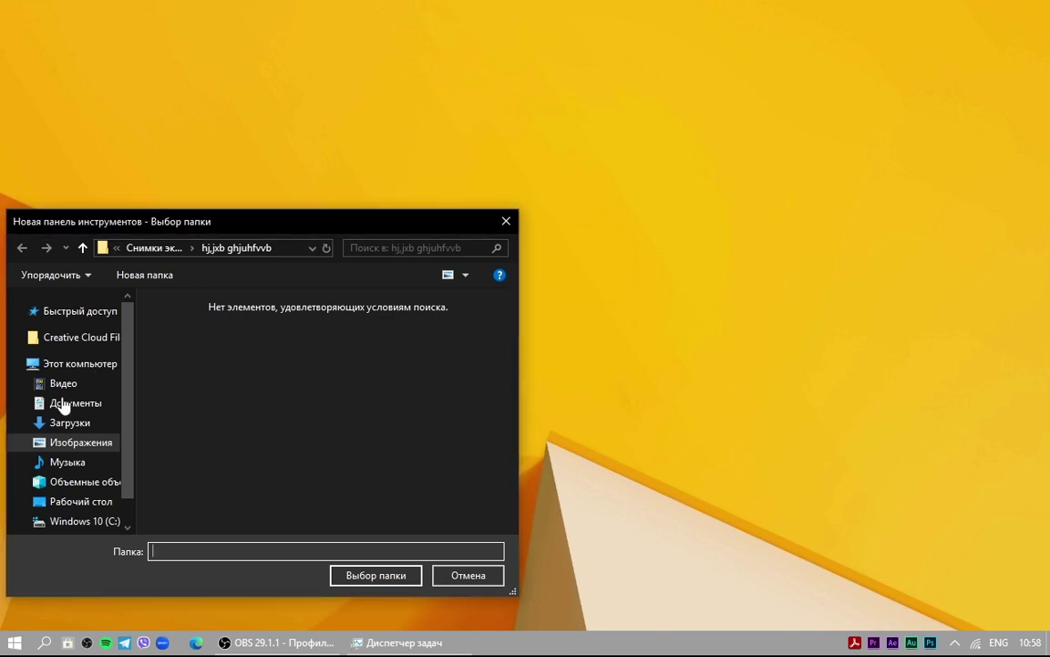
left_click(71, 422)
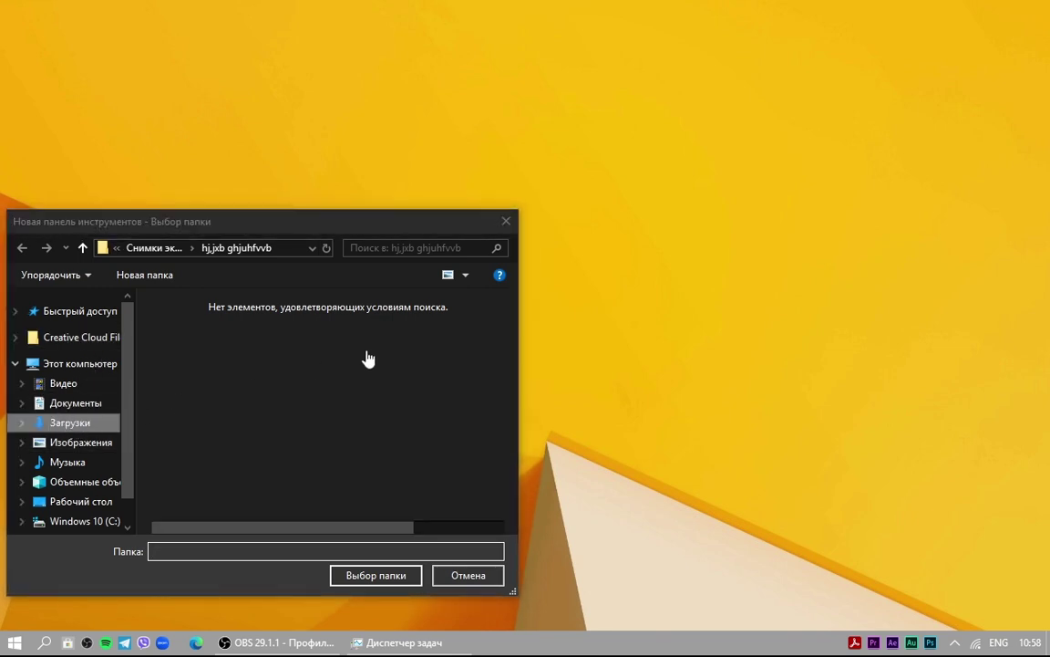
left_click(80, 404)
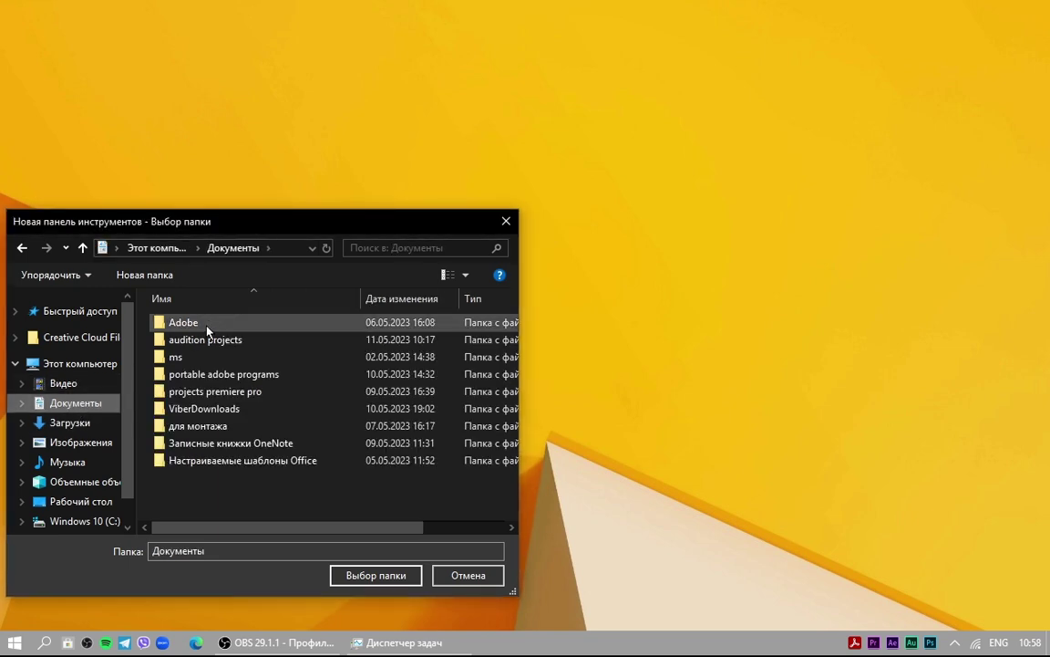
left_click(222, 374)
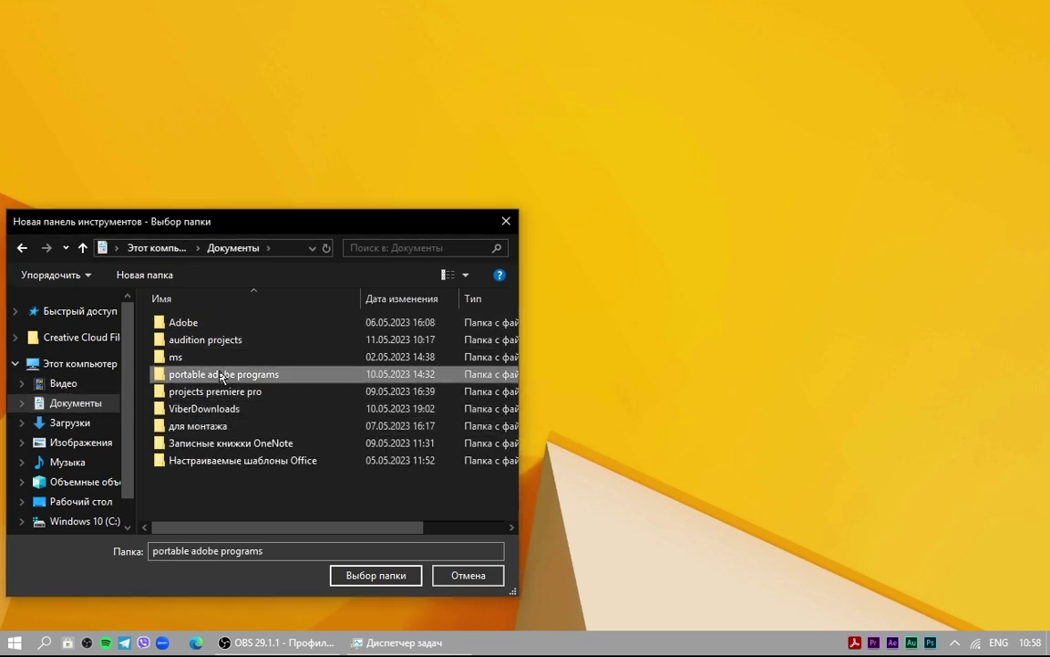
left_click(219, 427)
left_click(389, 575)
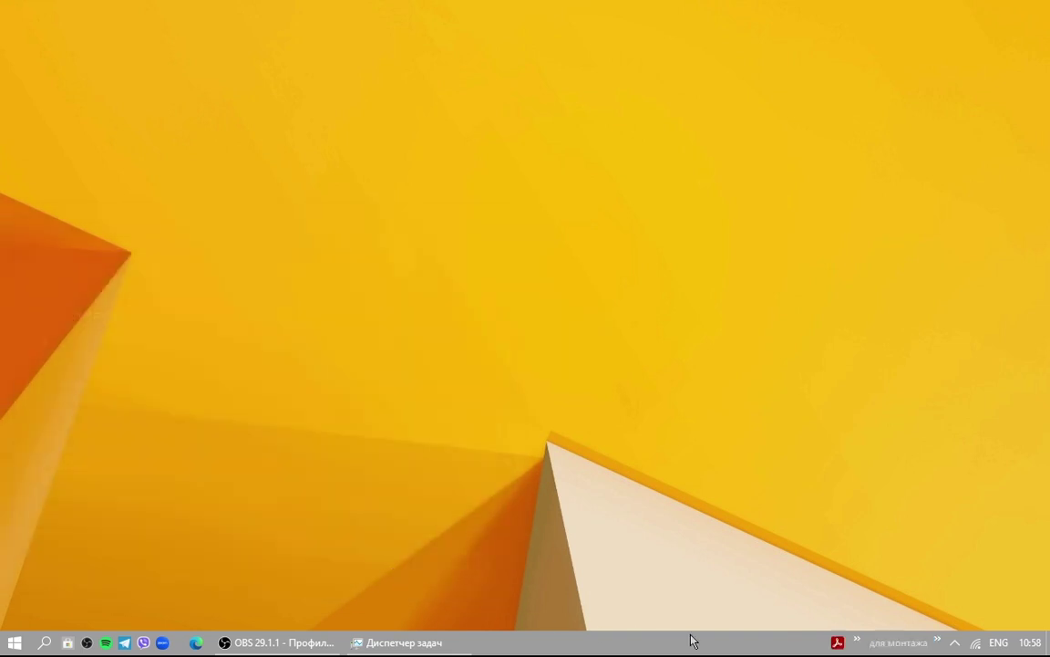
Step: Examine the subfolders offered by the "для монтажа" taskbar toolbar, and dismiss the pop-up notification
left_click(937, 643)
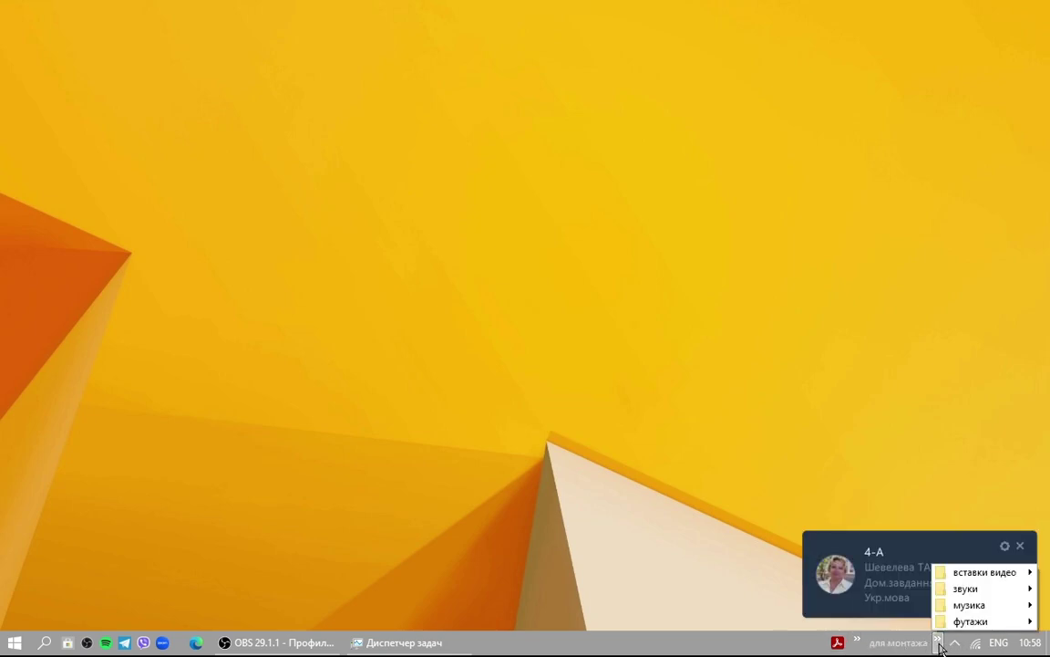
left_click(938, 643)
left_click(1020, 547)
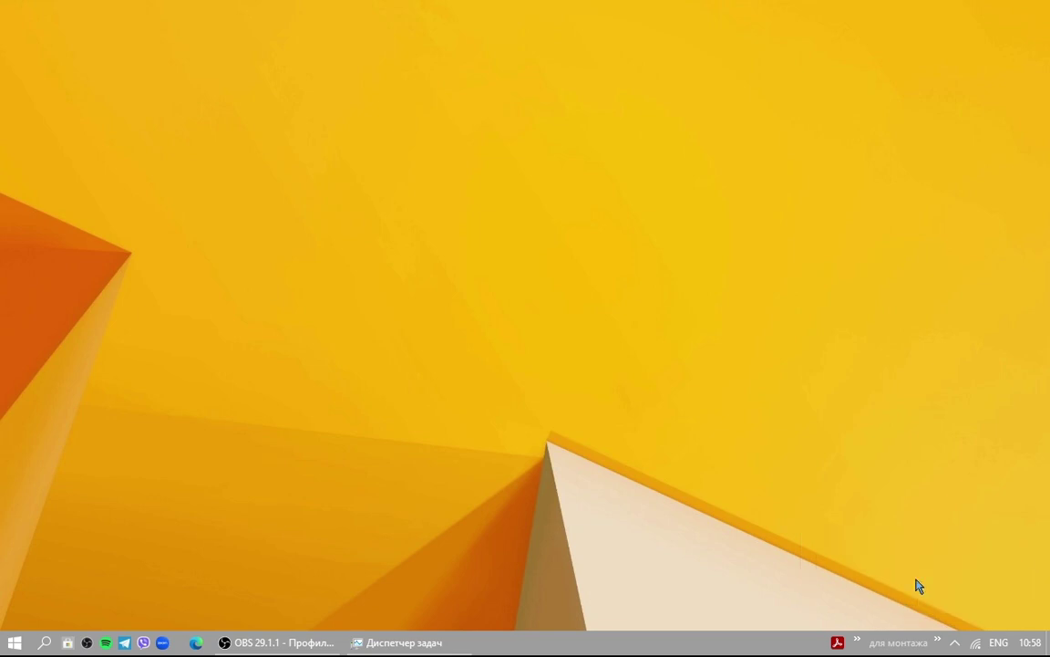
Step: Remove the "для монтажа" toolbar from the taskbar
right_click(592, 647)
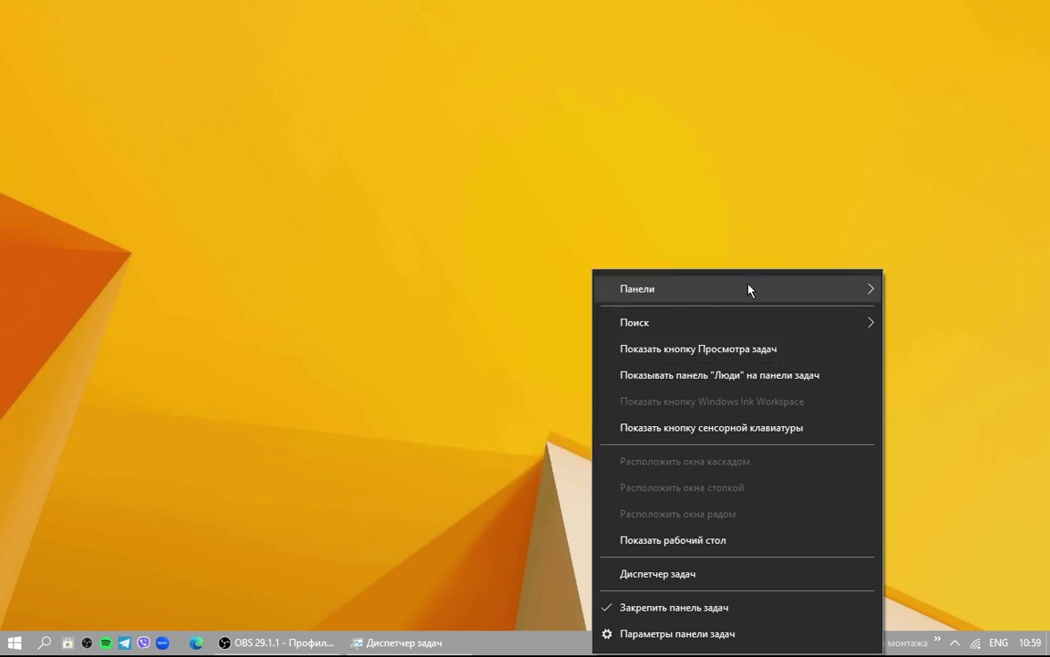
mouse_move(750, 290)
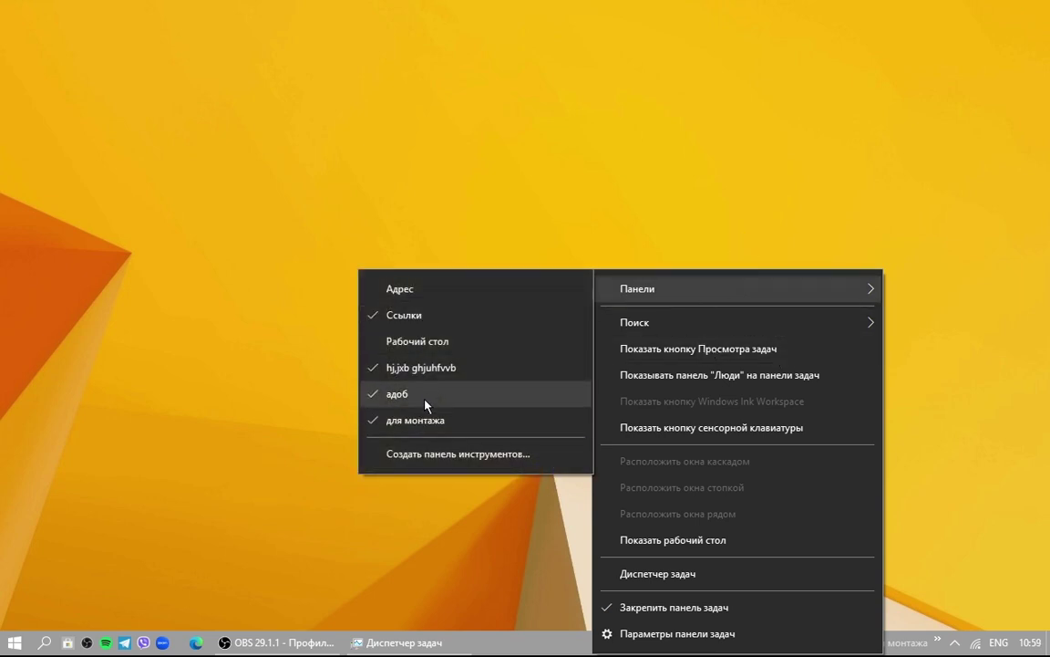
left_click(437, 421)
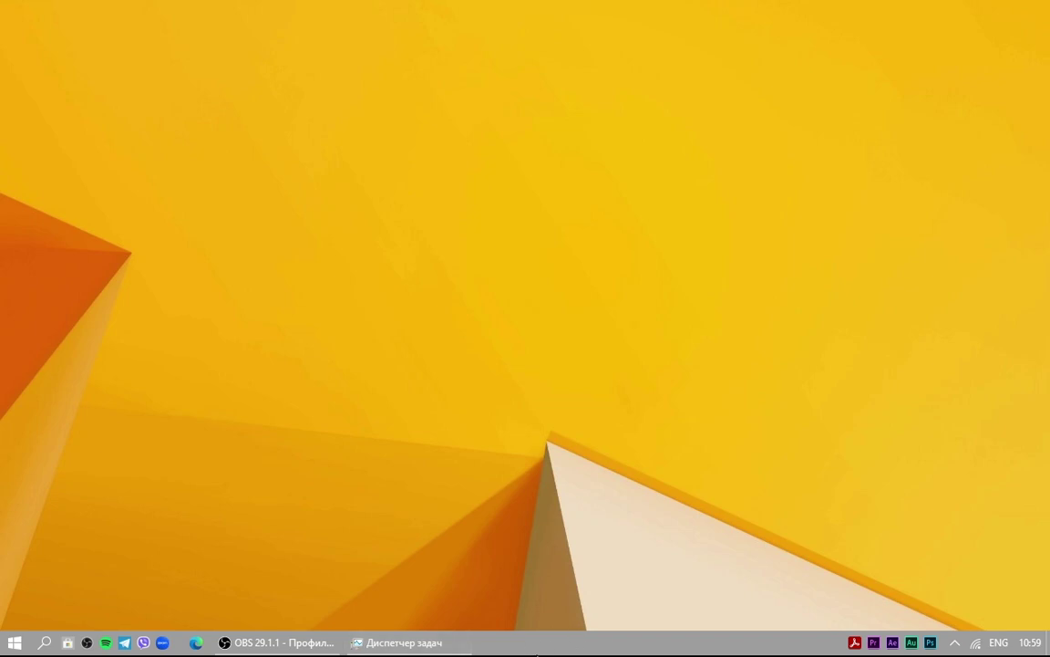
Step: Open the taskbar settings page (Параметры панели задач)
right_click(524, 651)
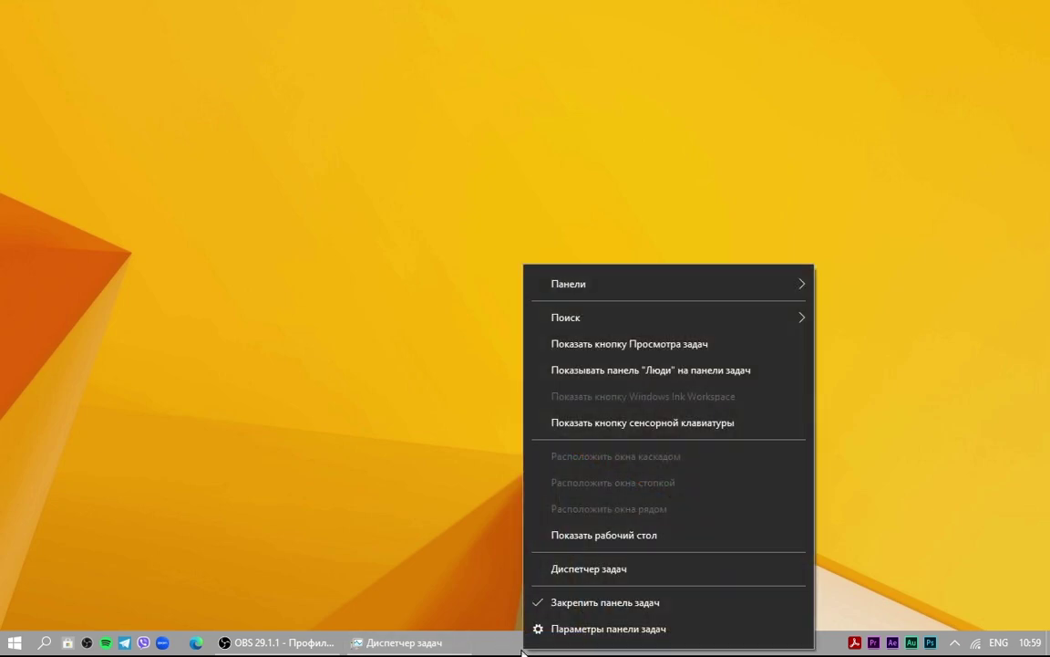
left_click(468, 579)
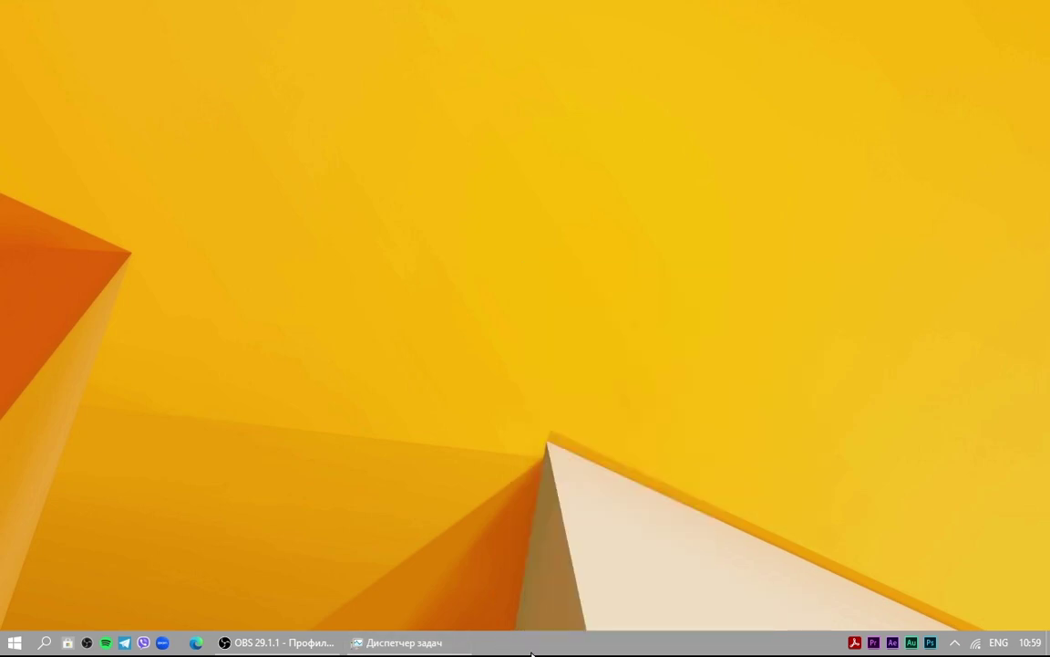
right_click(532, 651)
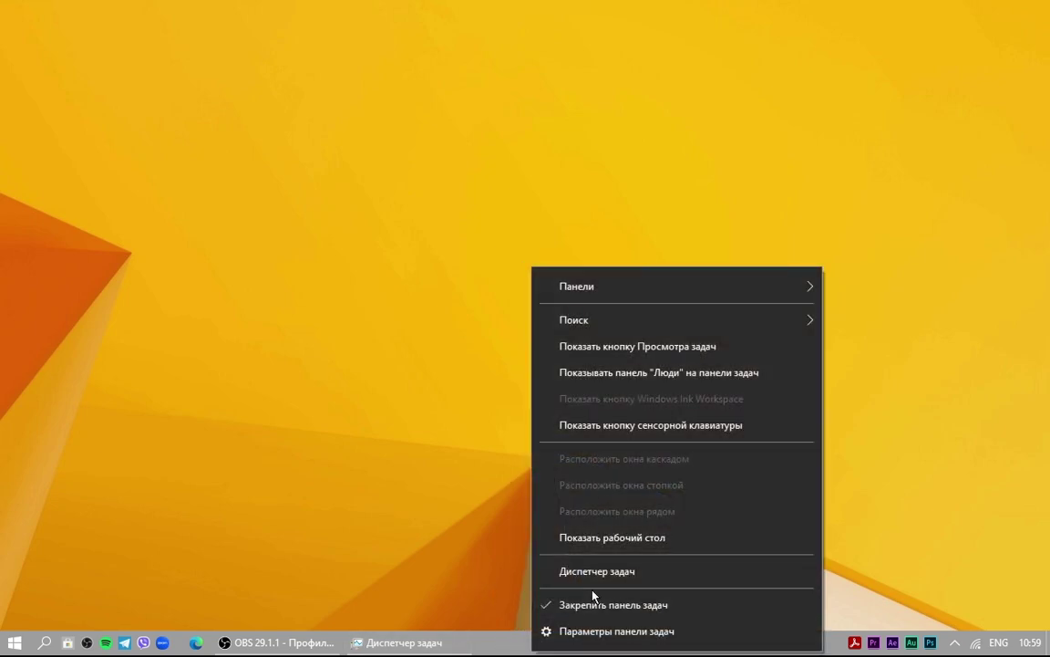
left_click(579, 638)
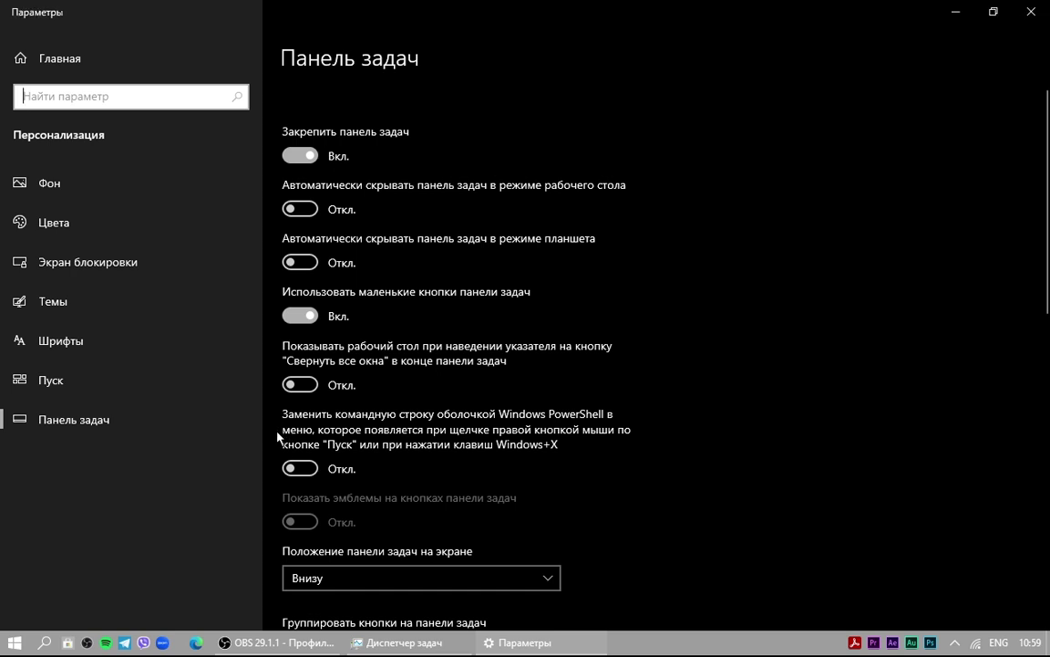
Step: Look through the taskbar settings, from the locking and hiding options down to the notification area and multiple displays sections
scroll(347, 333, "down", 1)
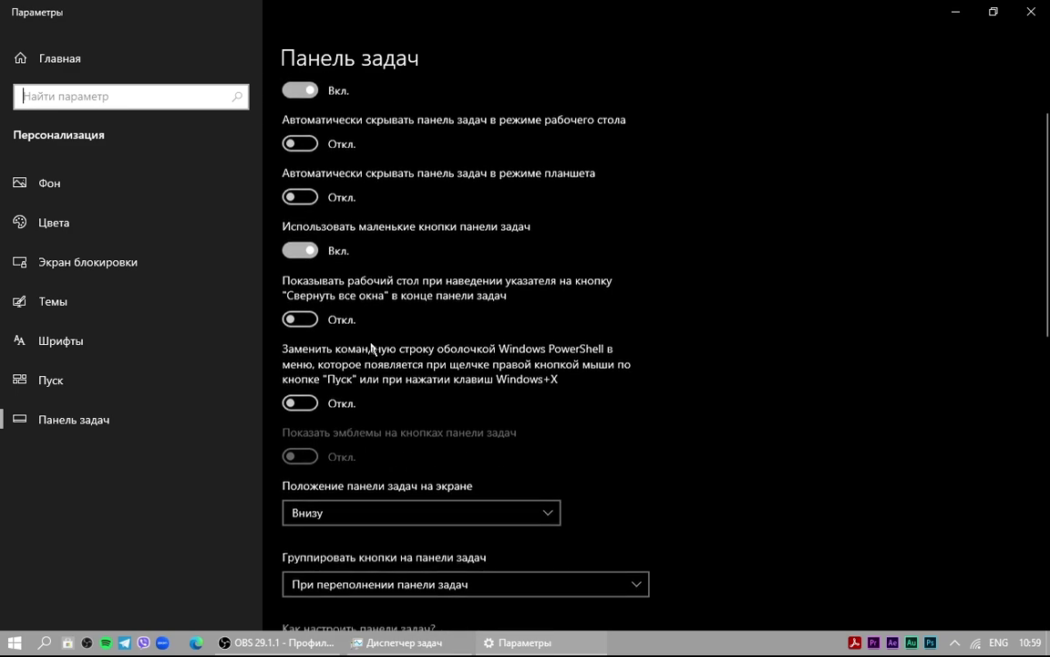
scroll(373, 346, "up", 1)
scroll(310, 251, "down", 7)
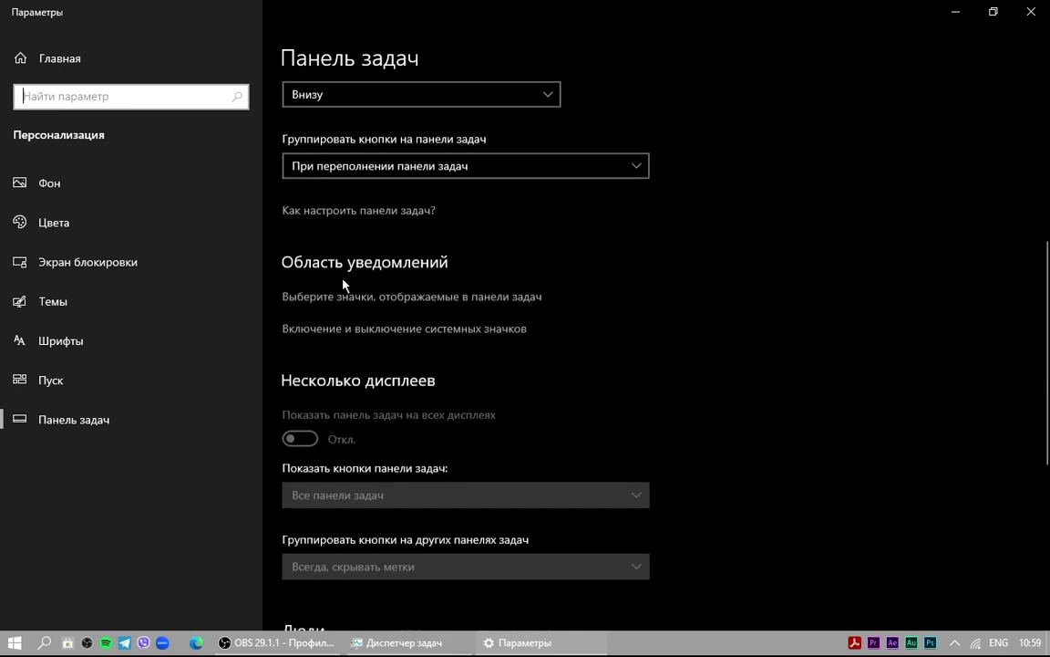
scroll(365, 292, "down", 3)
scroll(301, 310, "up", 2)
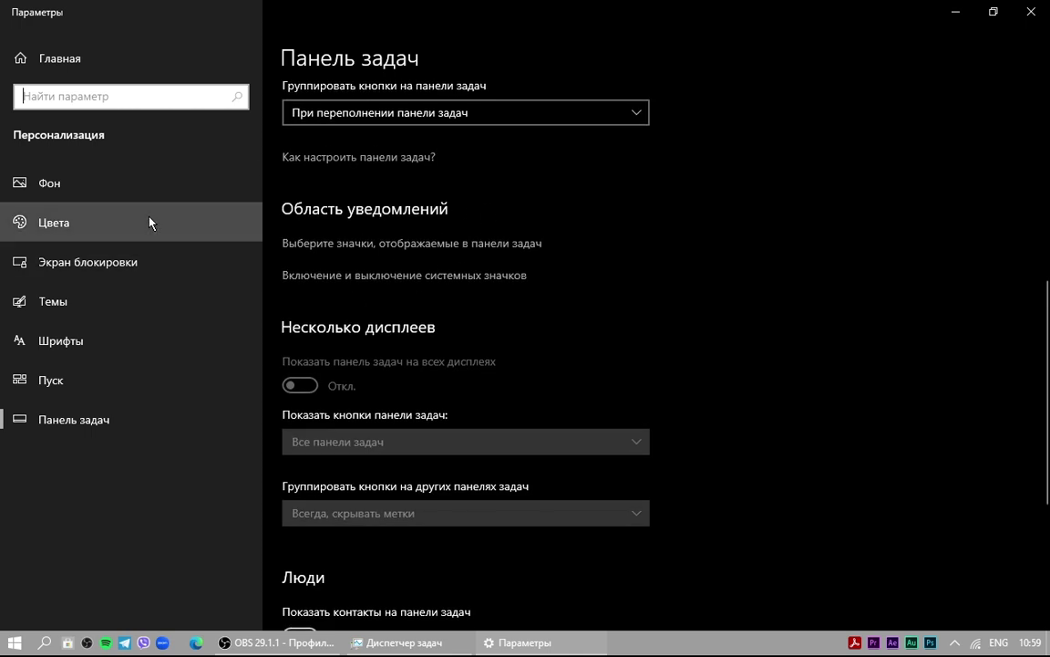
Step: Open the colour settings (Цвета) and set the accent colour to "Лиловый цвета тени"
left_click(174, 233)
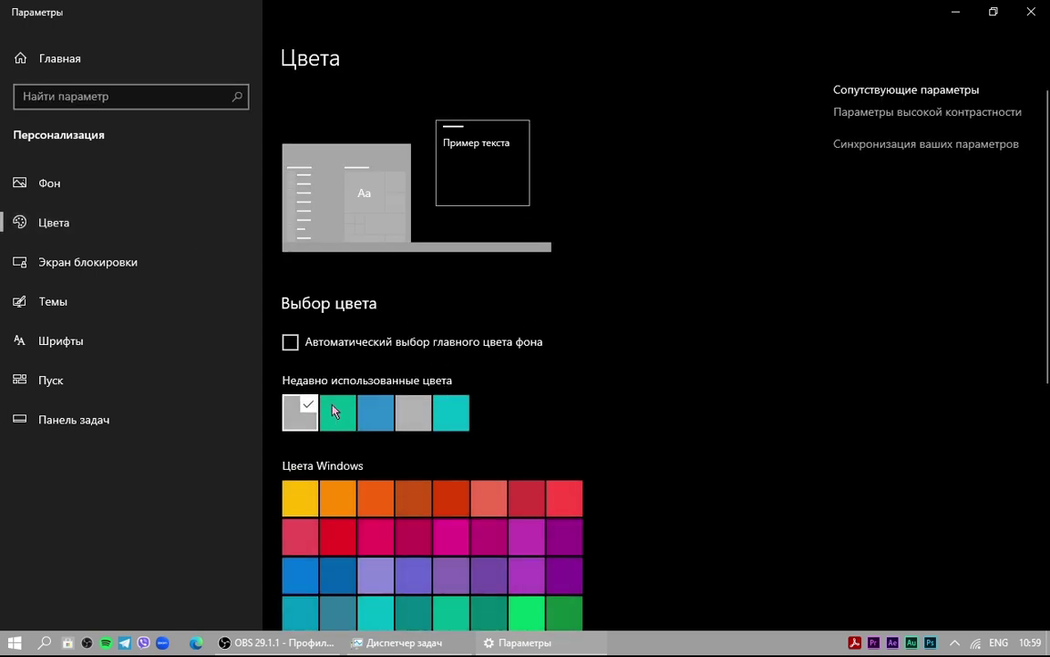
scroll(465, 410, "down", 3)
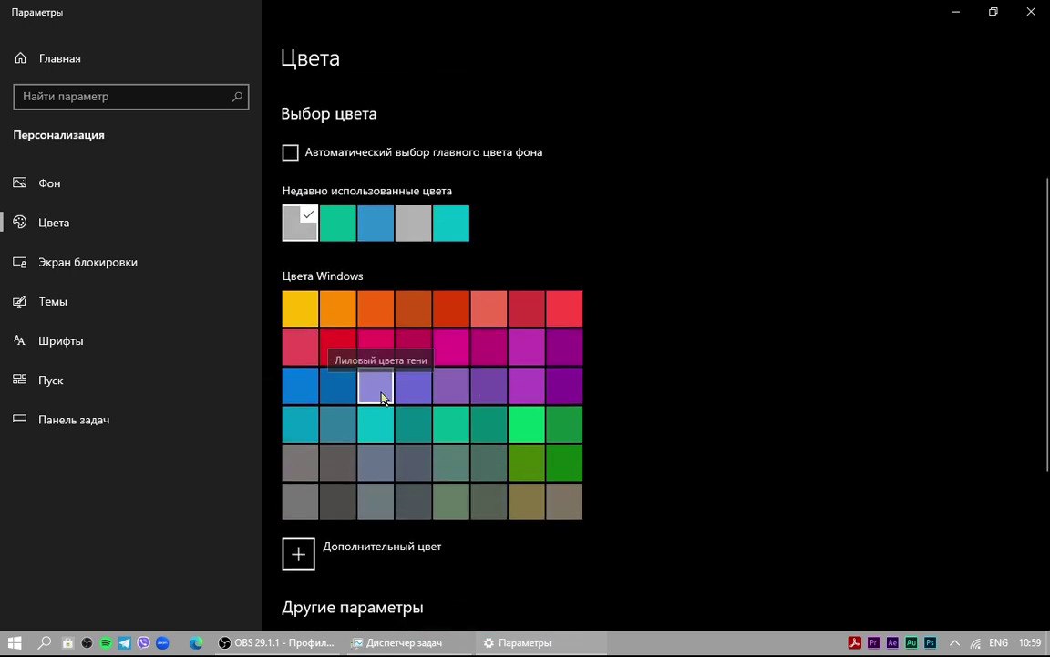
left_click(383, 395)
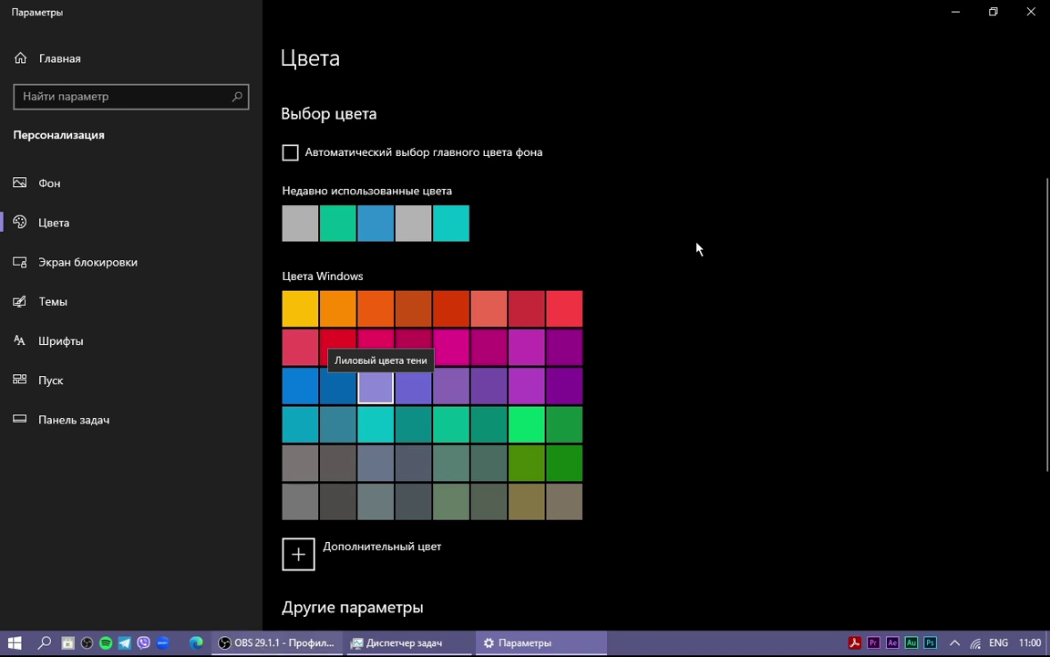
Step: Restore the accent colour to the first grey among the recently used colours (Недавно использованные цвета)
scroll(698, 248, "up", 3)
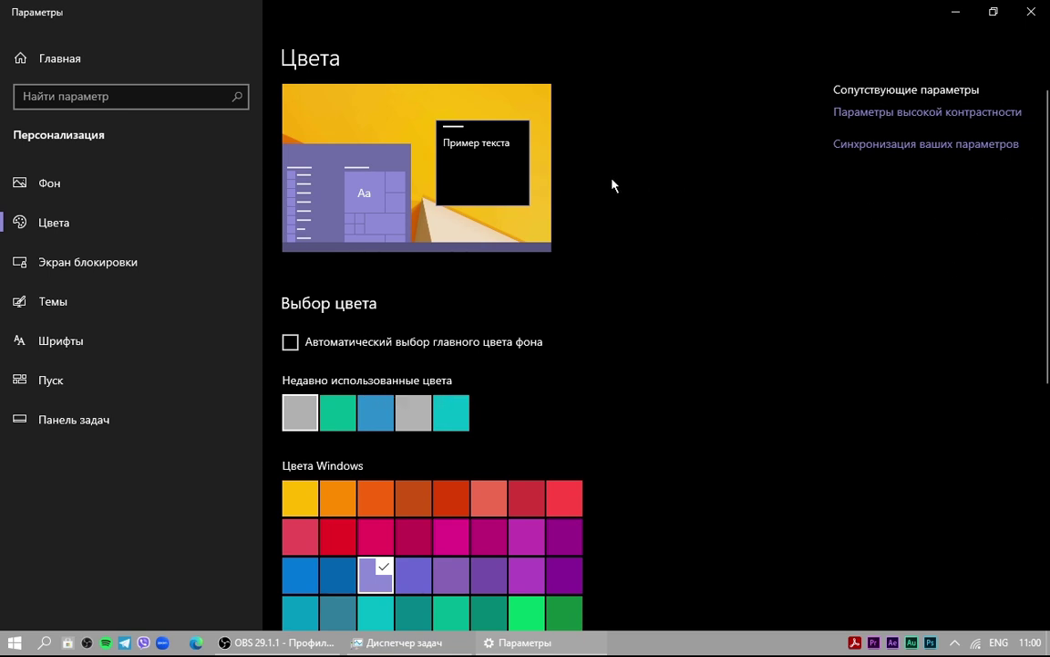
scroll(575, 199, "down", 3)
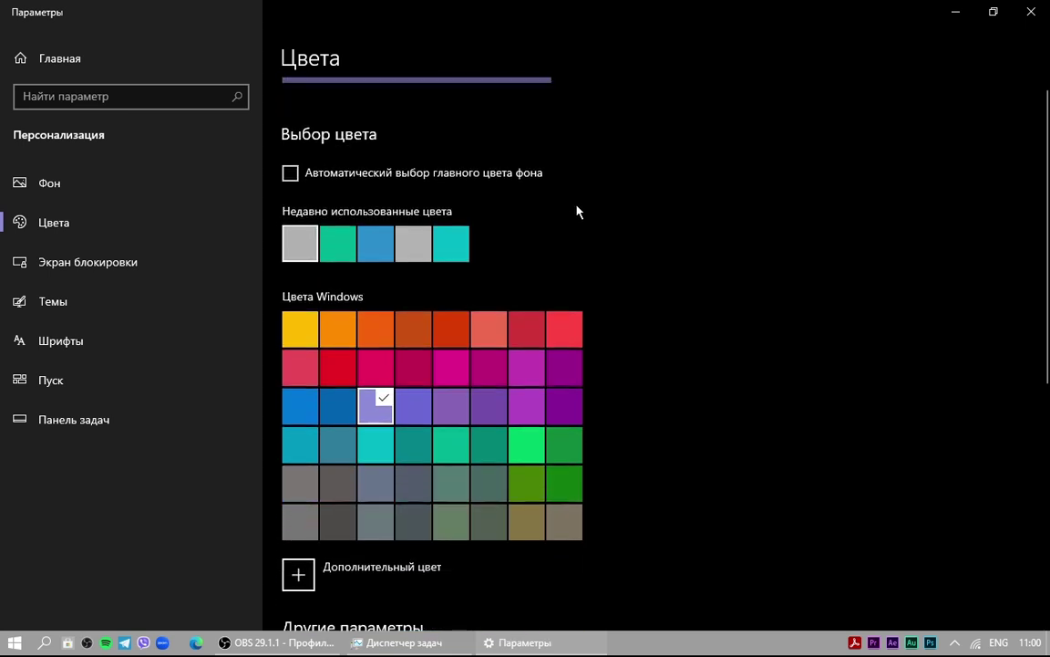
scroll(643, 403, "down", 3)
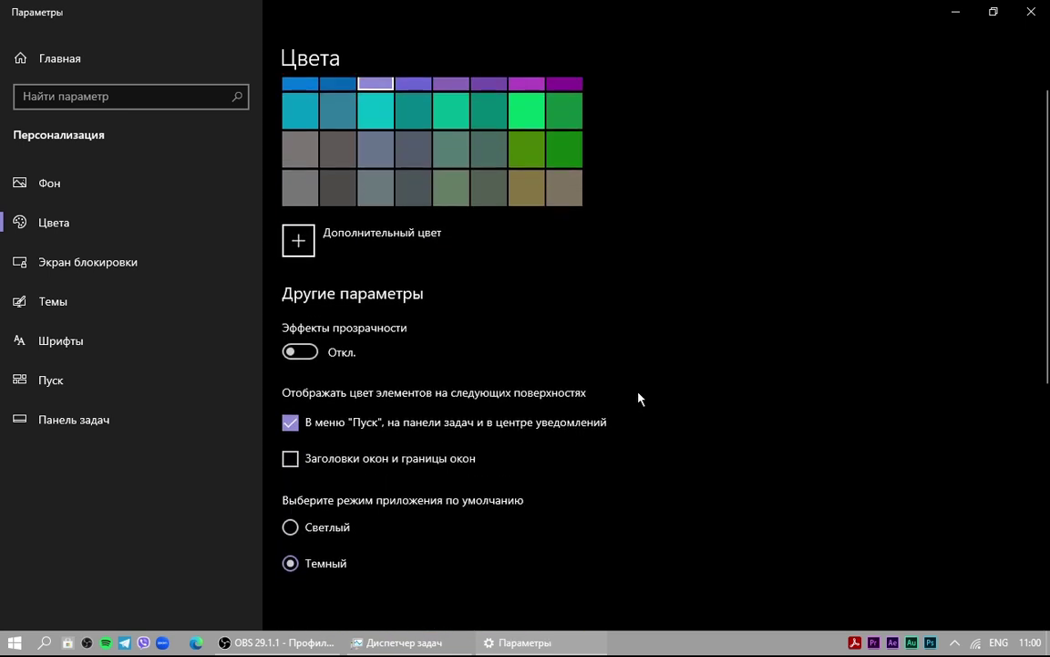
scroll(639, 398, "up", 4)
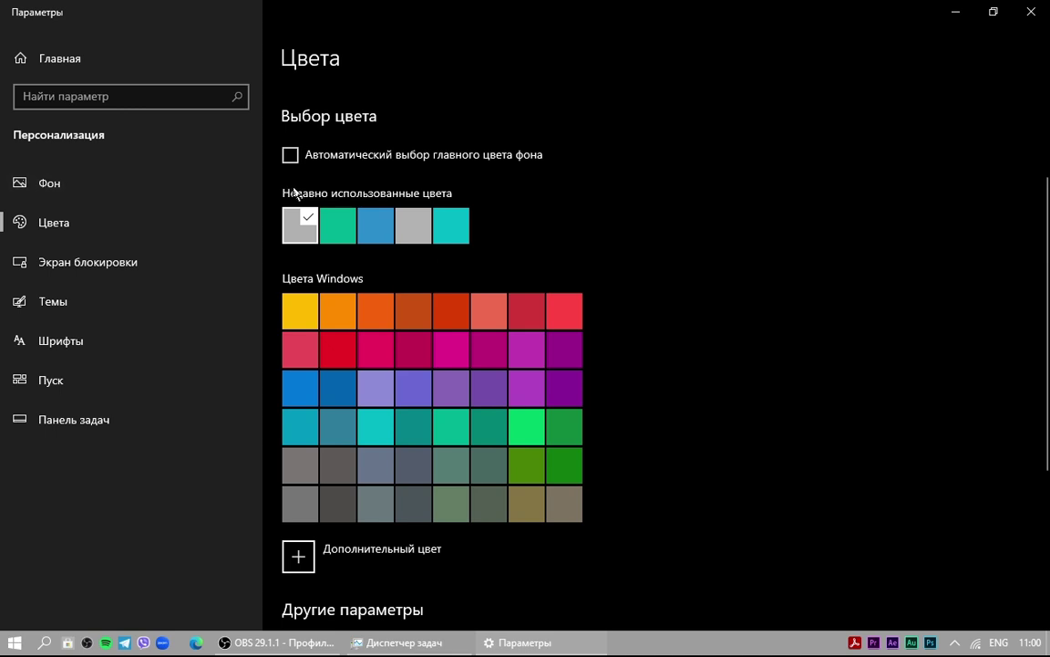
Step: Switch the transparency effects (Эффекты прозрачности) on and back off
scroll(521, 295, "down", 3)
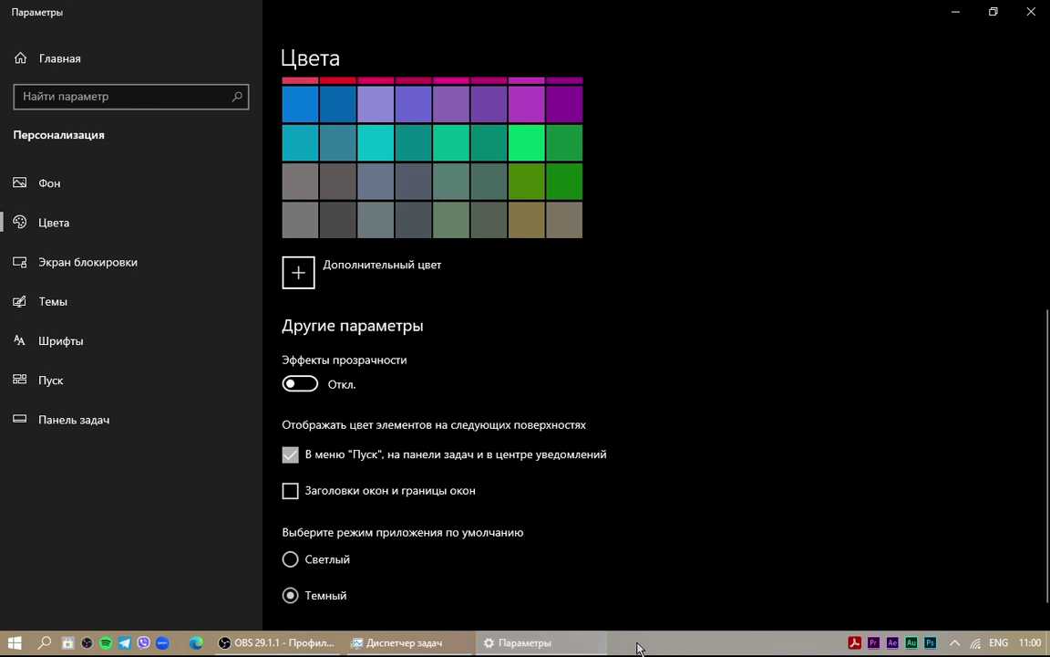
left_click(295, 384)
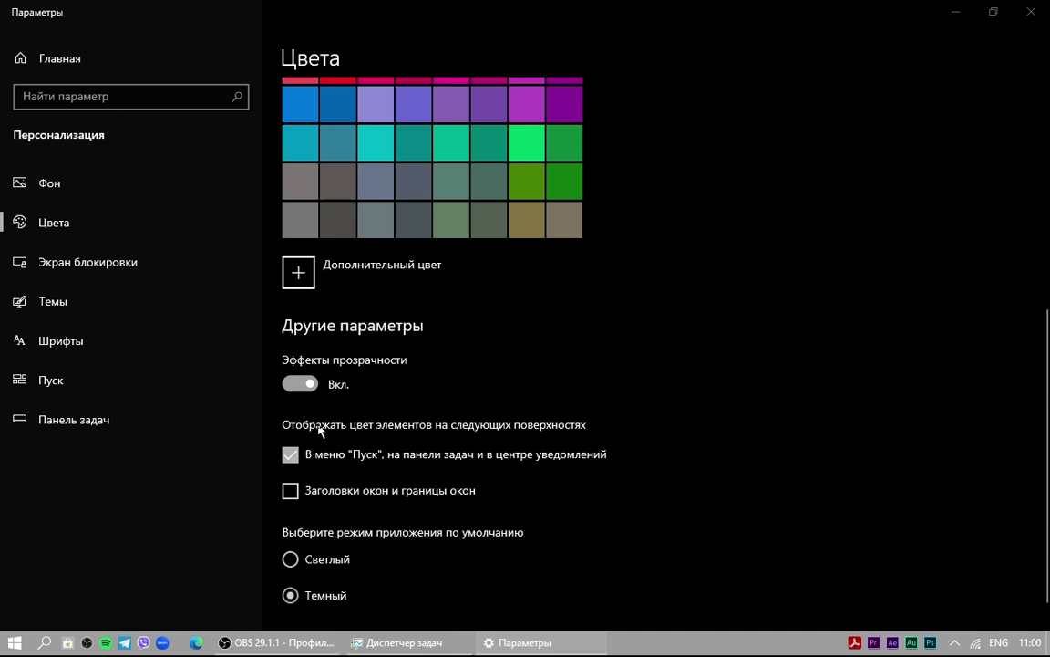
left_click(303, 384)
scroll(519, 438, "down", 1)
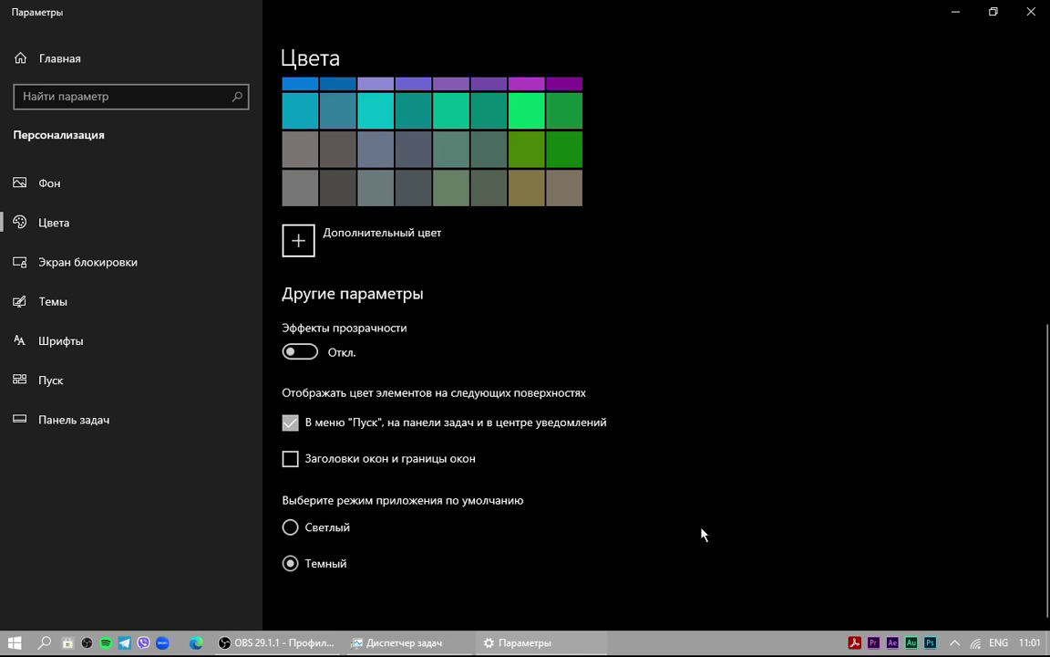
Step: Display the hidden notification-area icons and close their pop-up
left_click(956, 644)
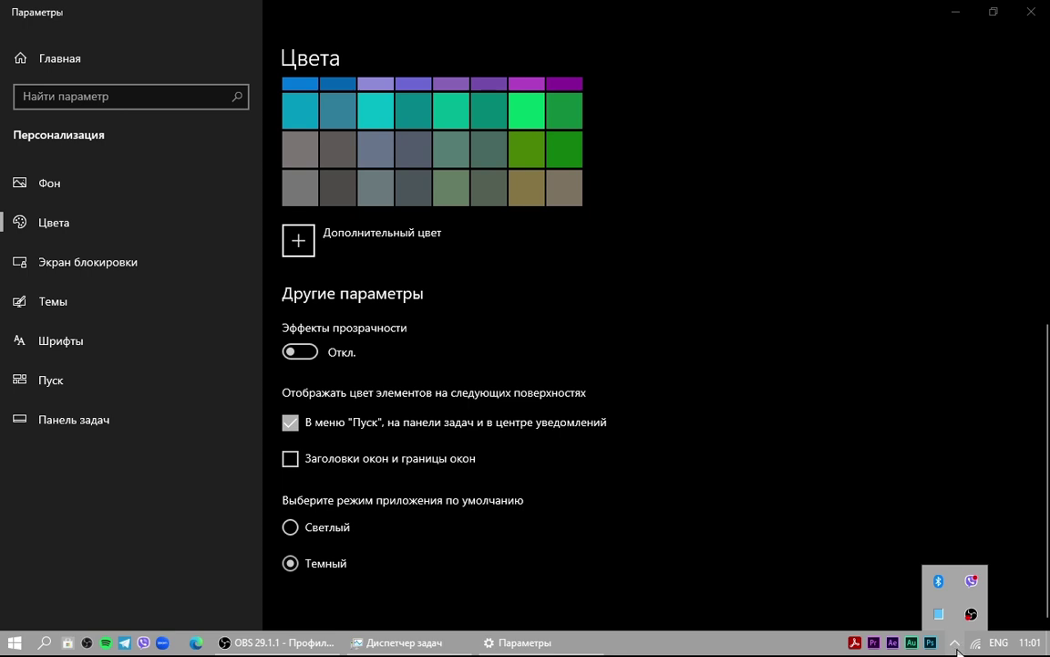
left_click(957, 643)
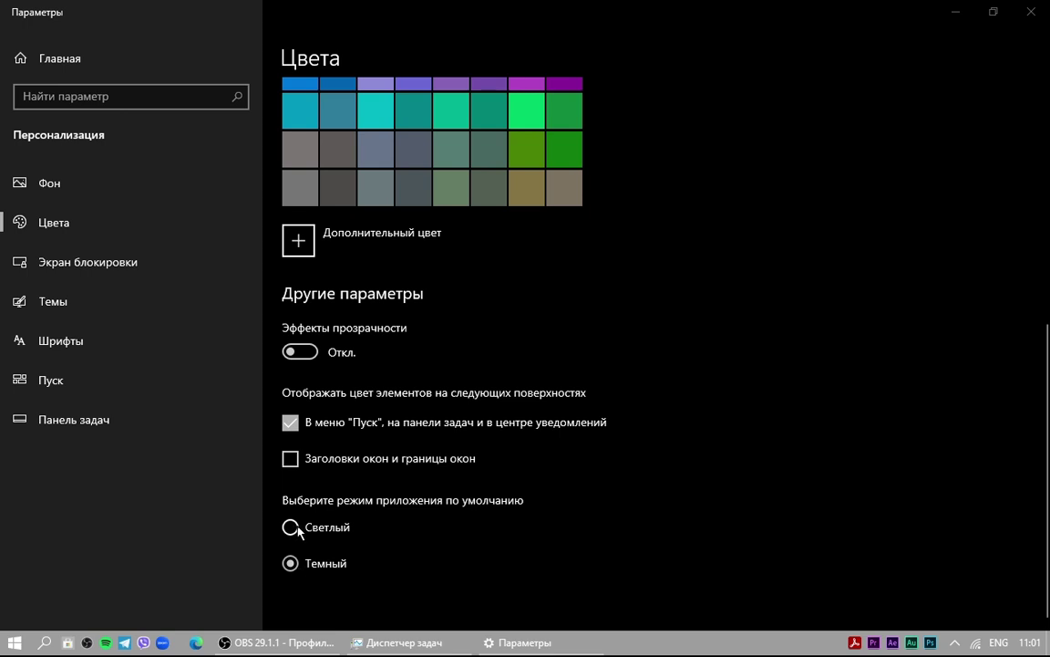
Step: Return to the taskbar settings (Панель задач) and switch the small taskbar buttons off and back on
scroll(296, 544, "up", 3)
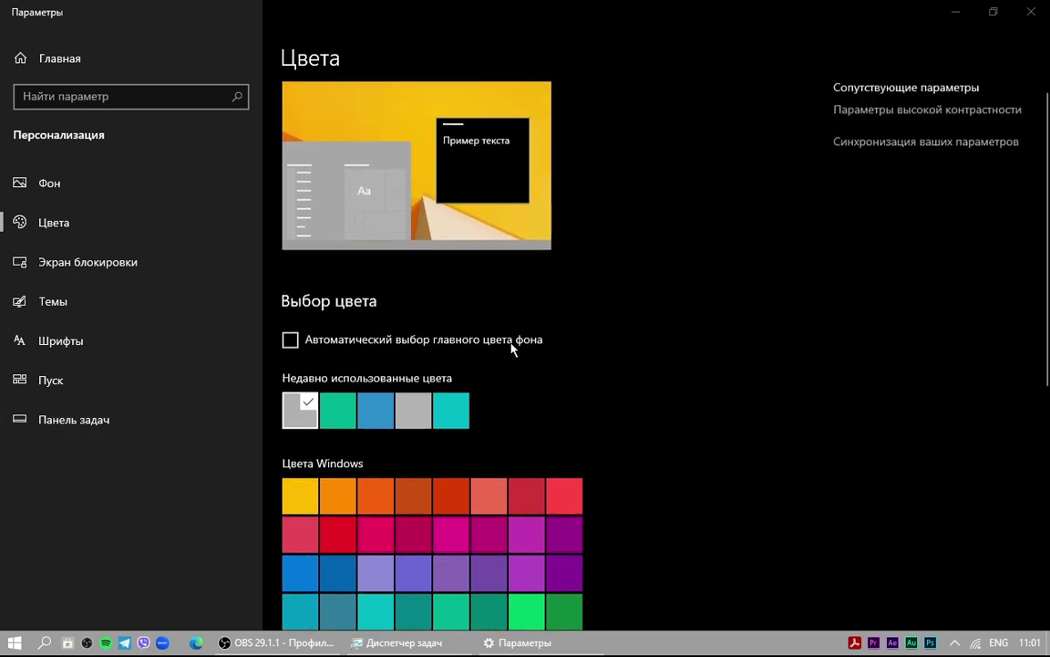
left_click(68, 416)
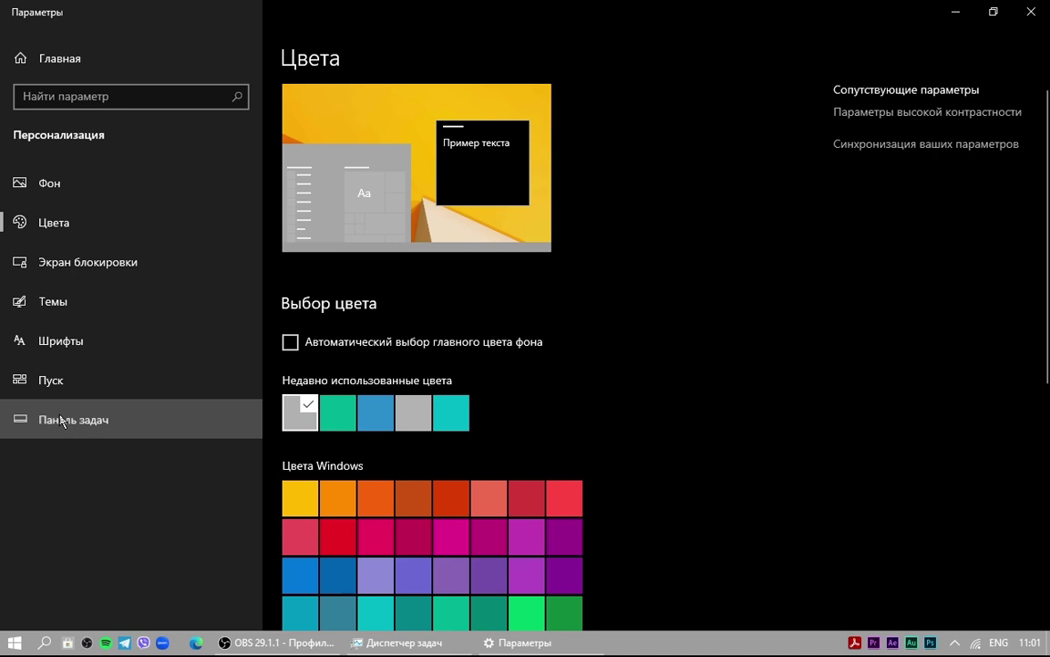
left_click(92, 422)
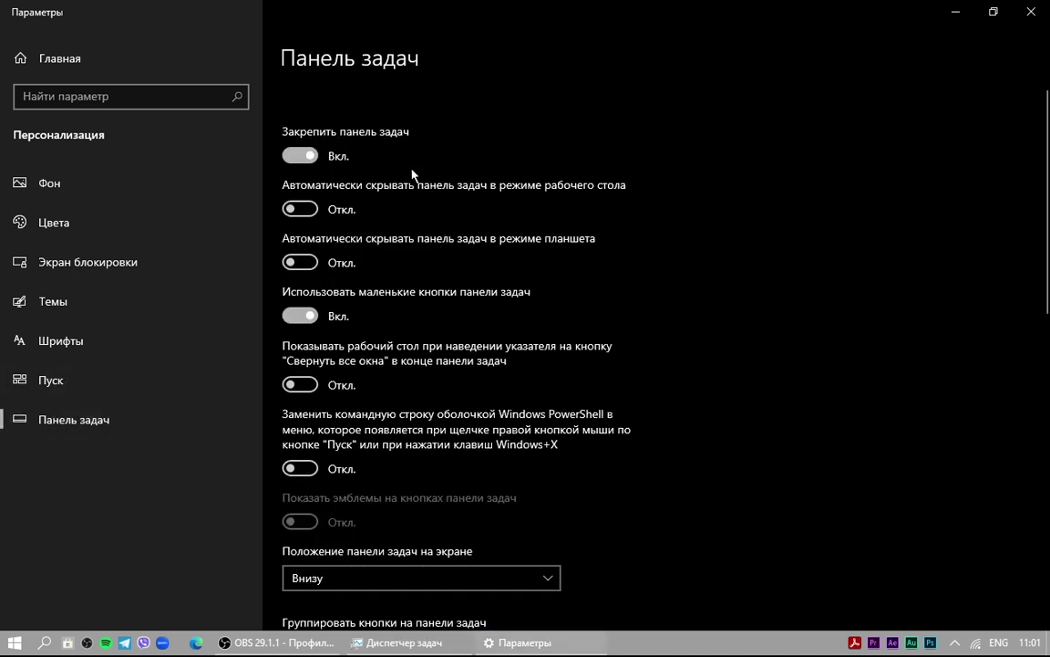
left_click(311, 318)
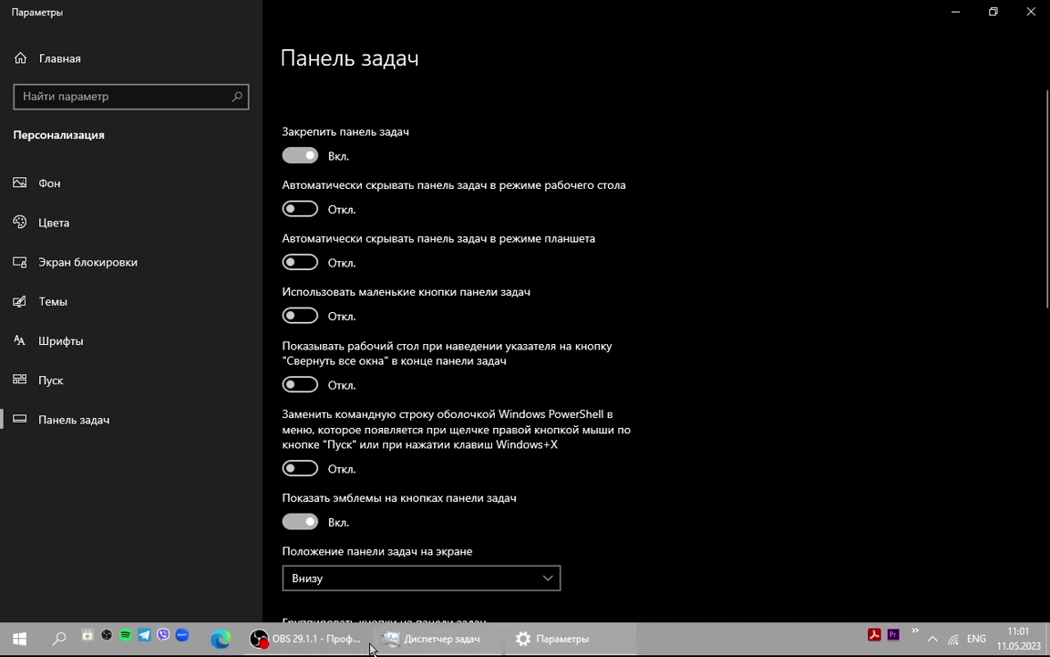
left_click(308, 319)
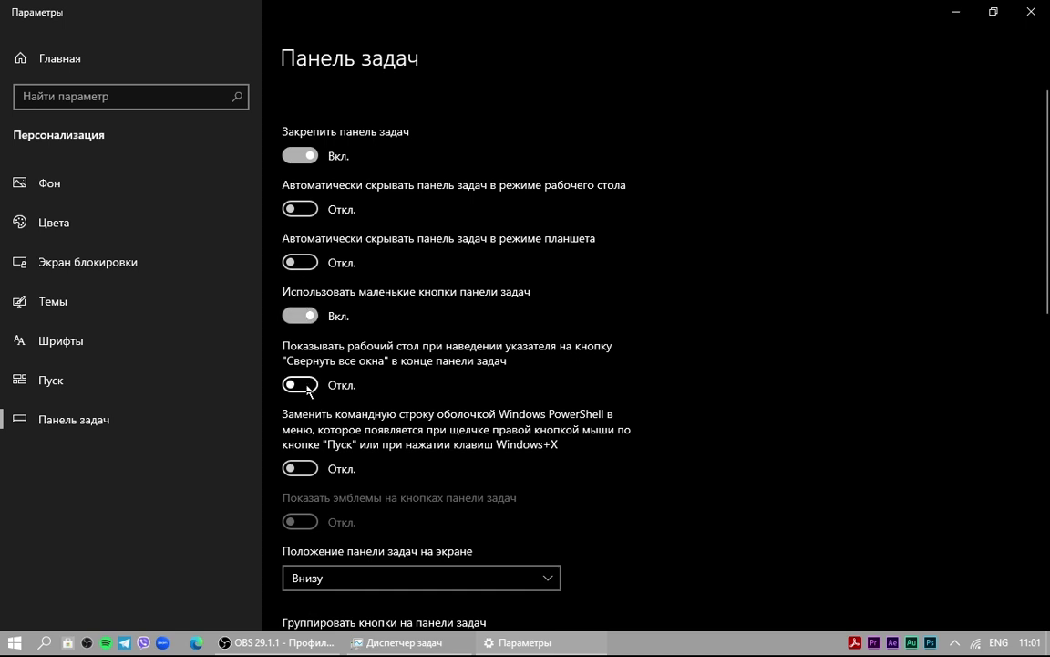
Step: Minimise all windows to show the desktop, and restore them
left_click(1048, 642)
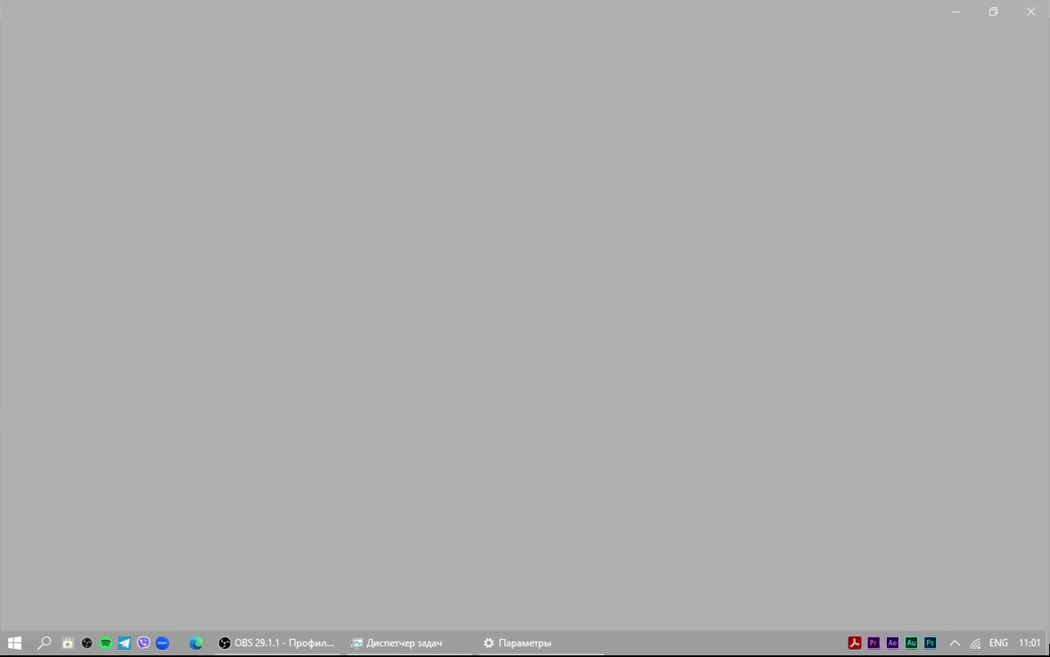
left_click(1048, 644)
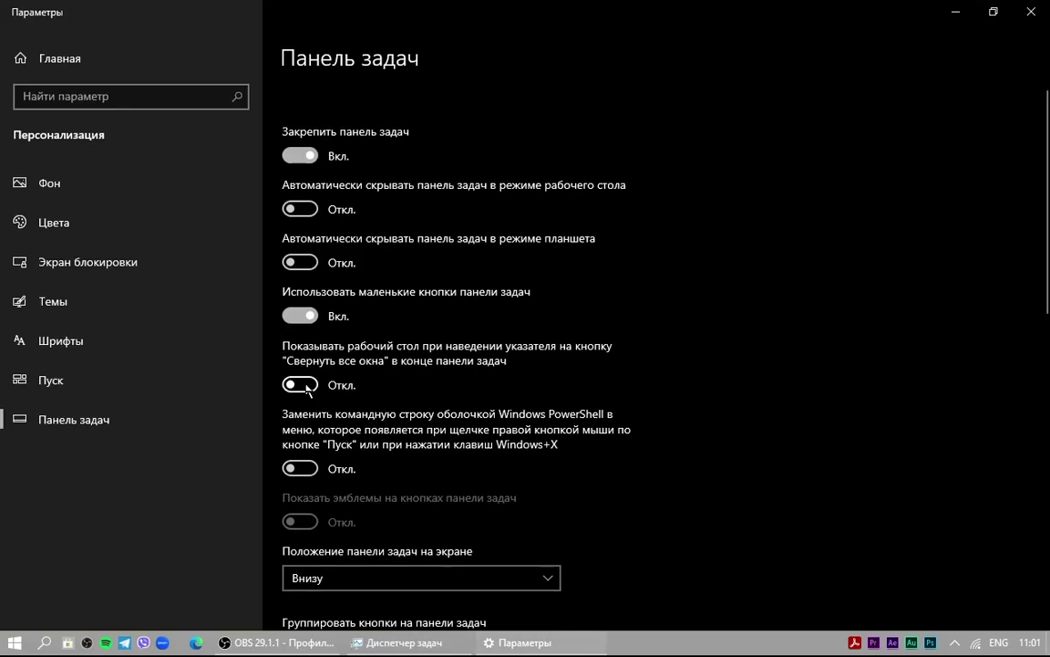
Step: Enable previewing the desktop from the "Свернуть все окна" button, try it, and disable the option again
left_click(307, 387)
left_click(299, 385)
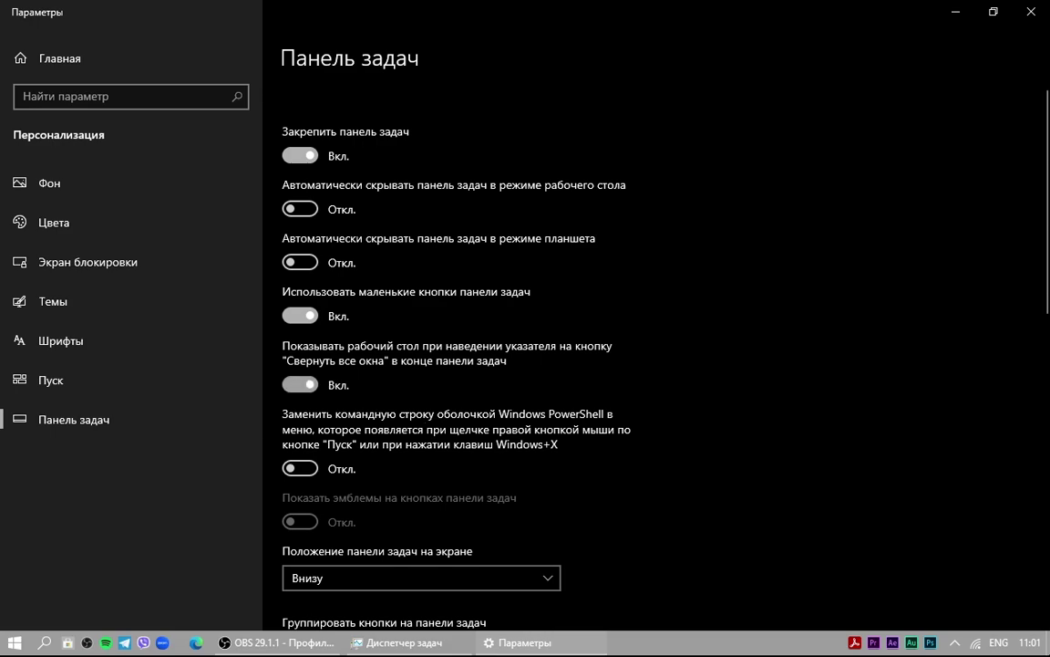
left_click(299, 385)
mouse_move(1048, 642)
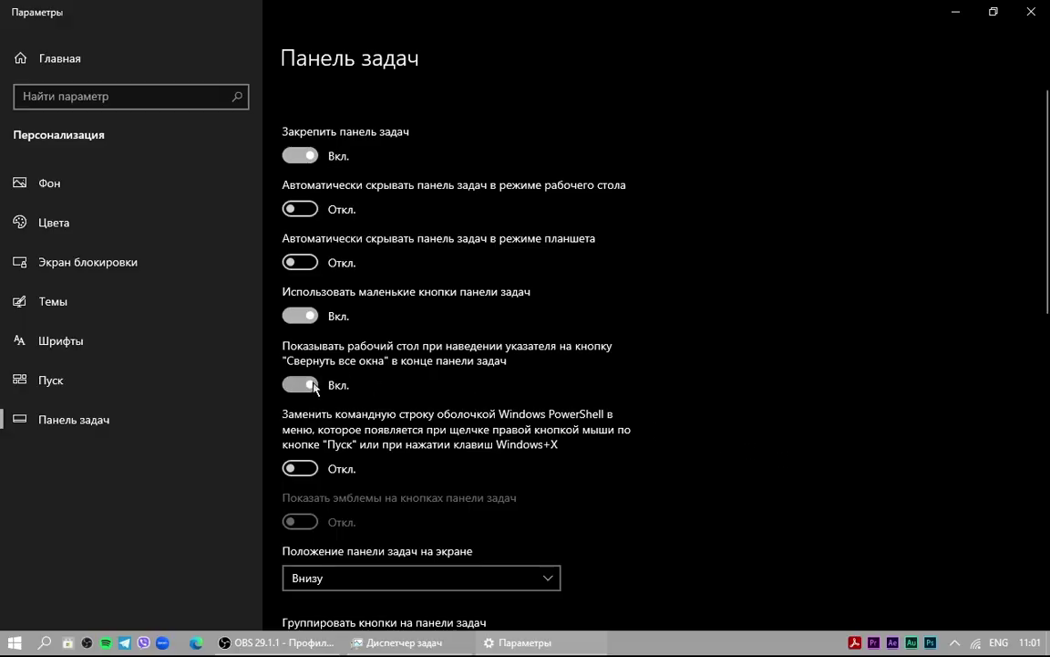
left_click(313, 386)
Step: Set the taskbar's position on the screen (Положение панели задач на экране) to "Справа"
scroll(378, 474, "down", 3)
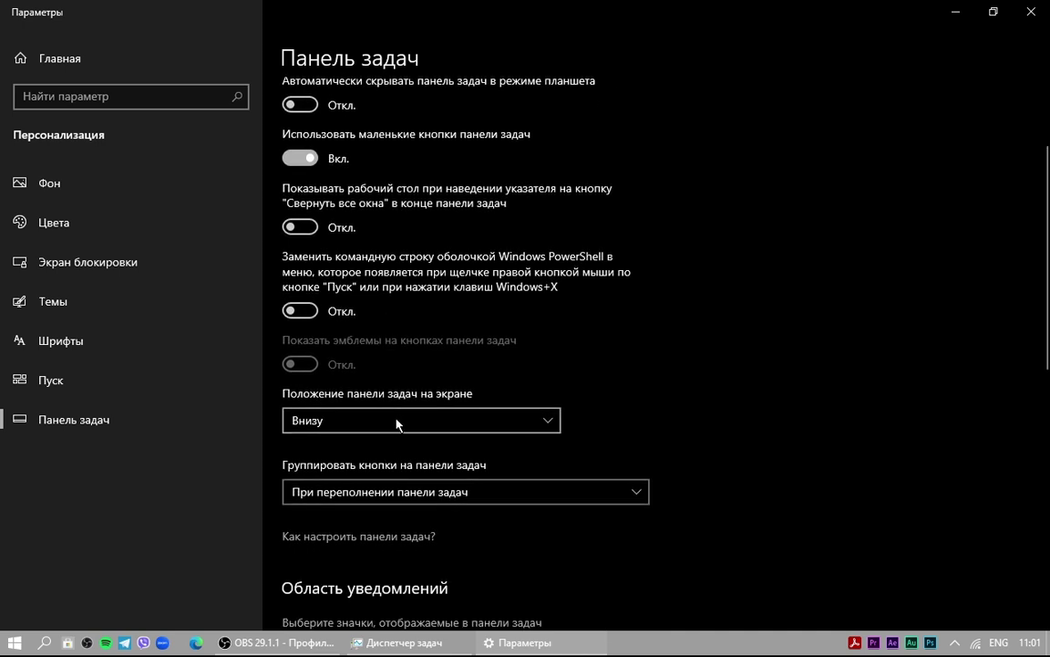
left_click(402, 423)
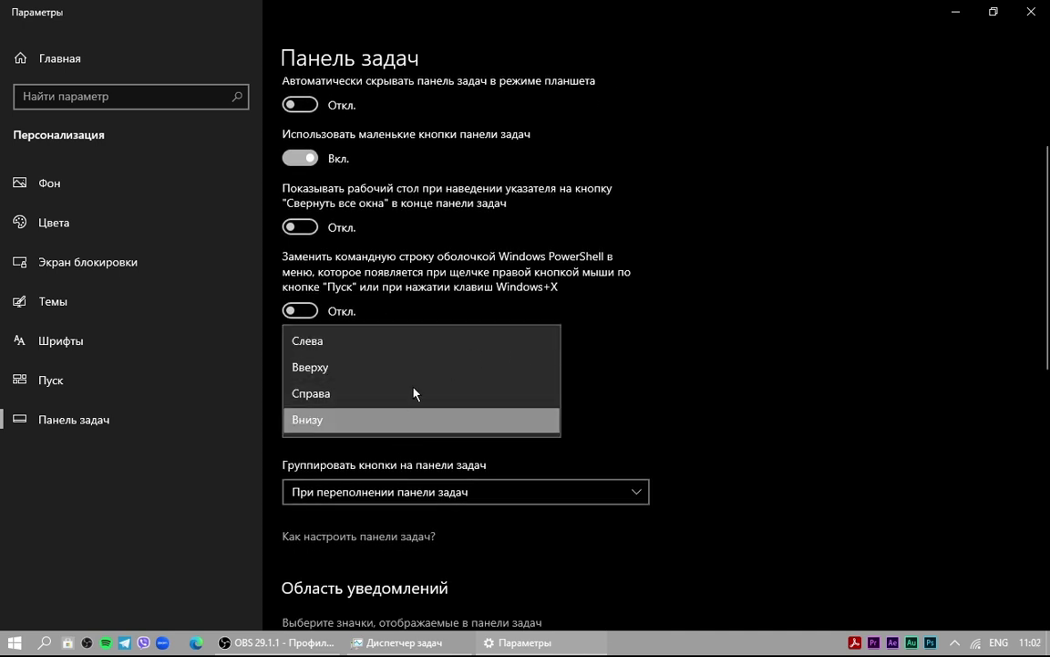
left_click(330, 424)
left_click(330, 421)
left_click(328, 395)
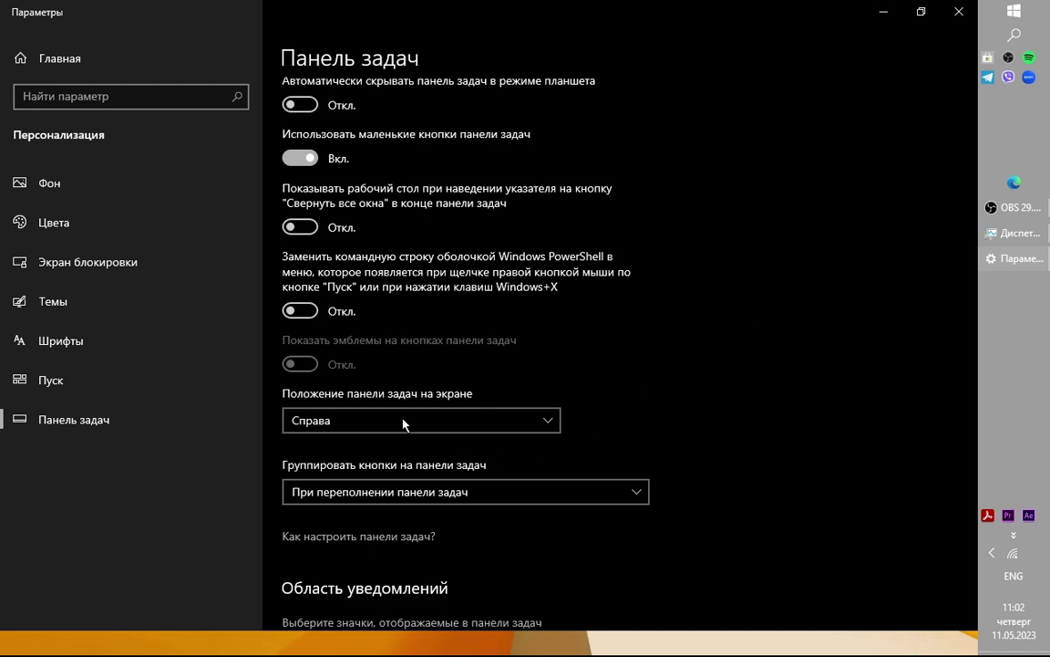
Step: Set the taskbar's screen position to "Вверху"
left_click(403, 422)
left_click(364, 397)
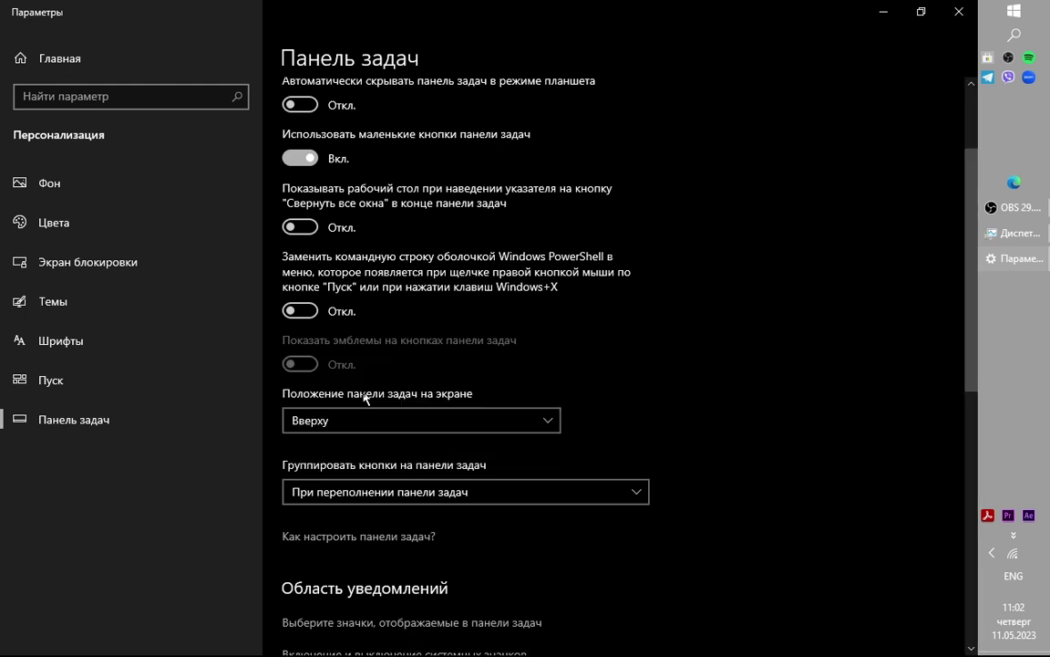
left_click(374, 444)
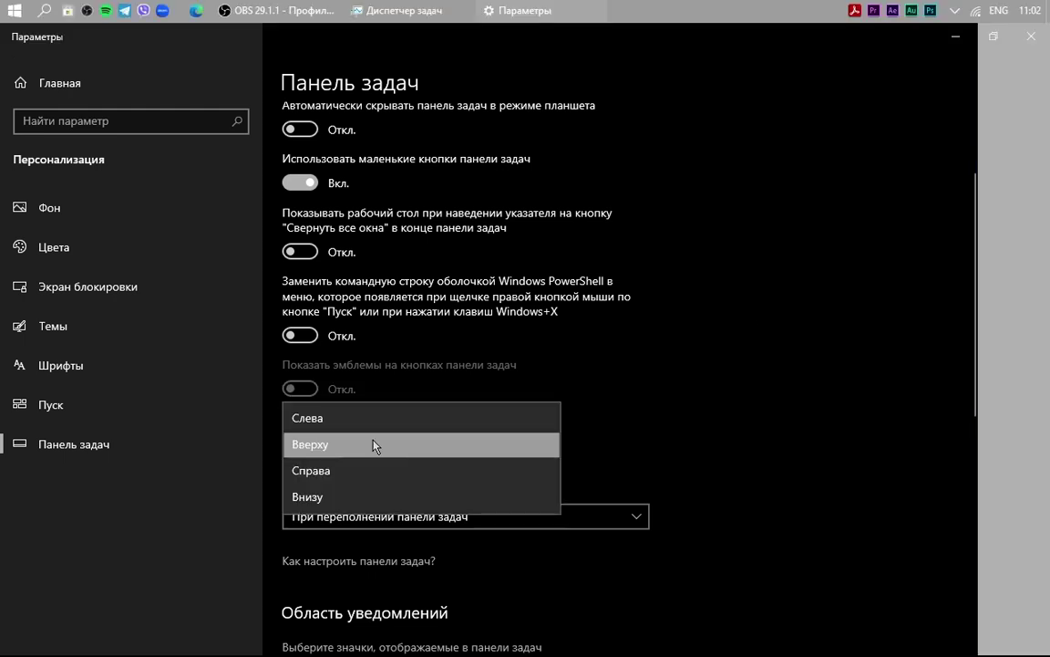
left_click(374, 444)
Step: Move the taskbar to the "Слева" position and back to "Внизу"
left_click(352, 445)
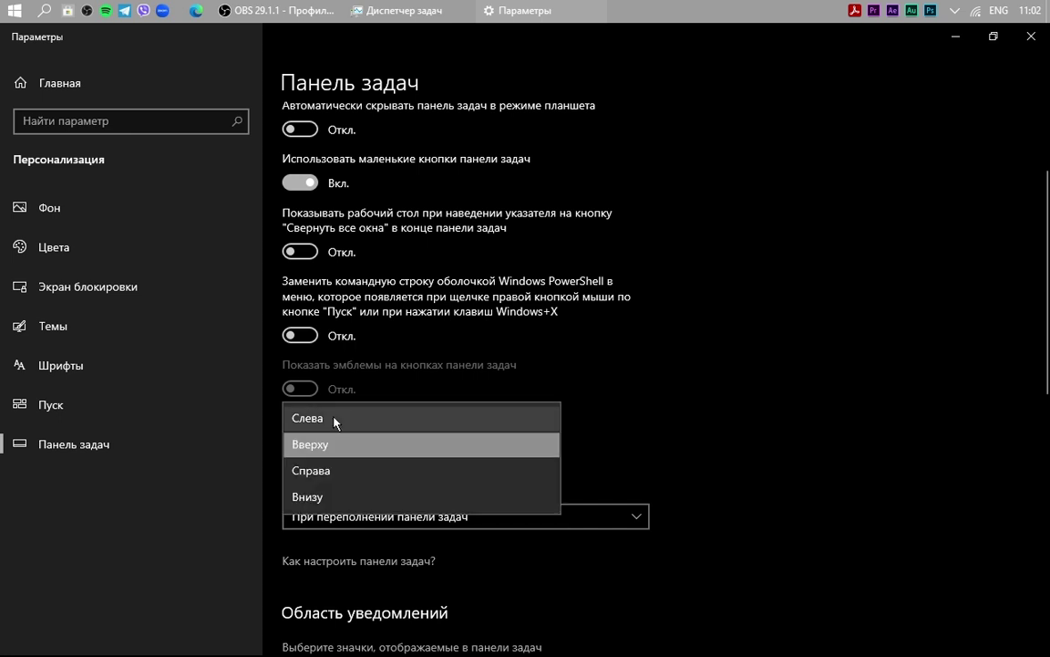
left_click(335, 421)
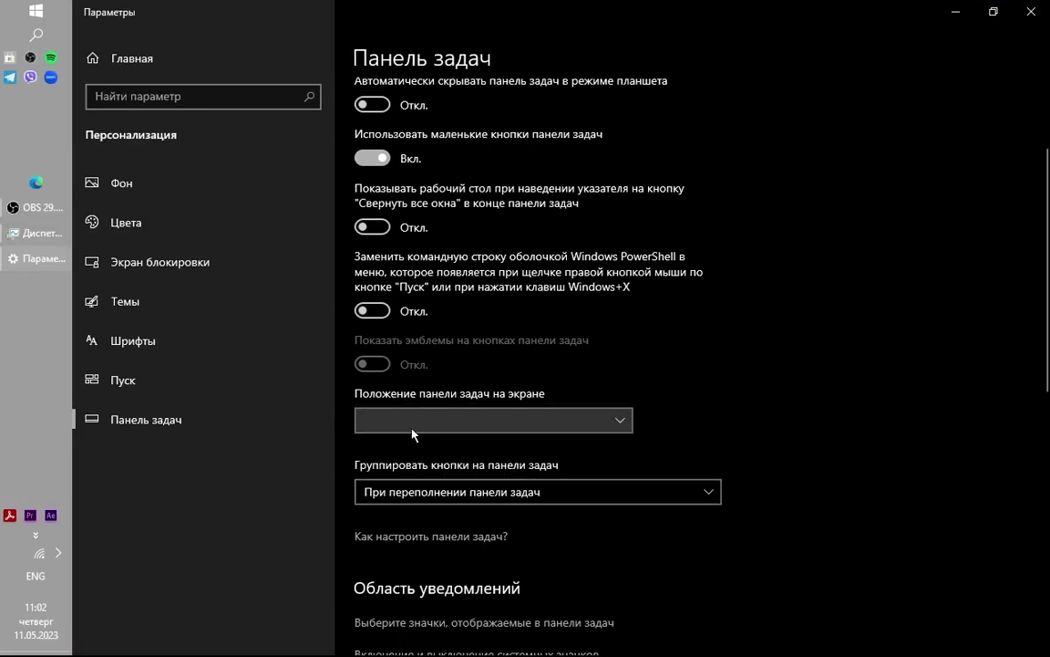
left_click(412, 434)
left_click(398, 450)
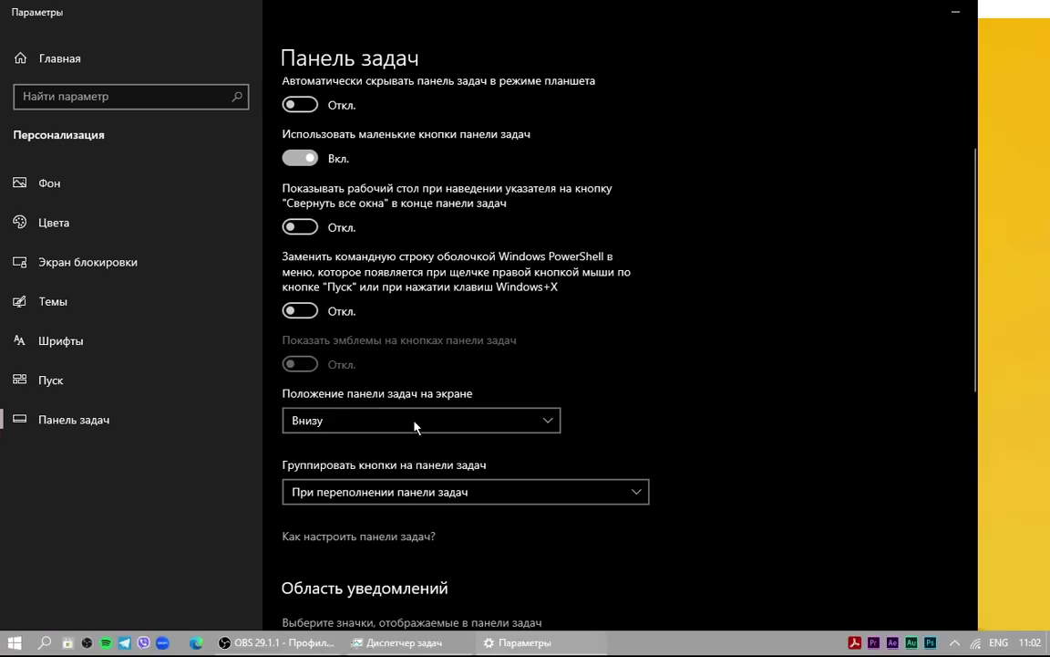
Step: Examine the taskbar button grouping choices (Группировать кнопки на панели задач), keeping "При переполнении панели задач" selected
scroll(446, 433, "down", 3)
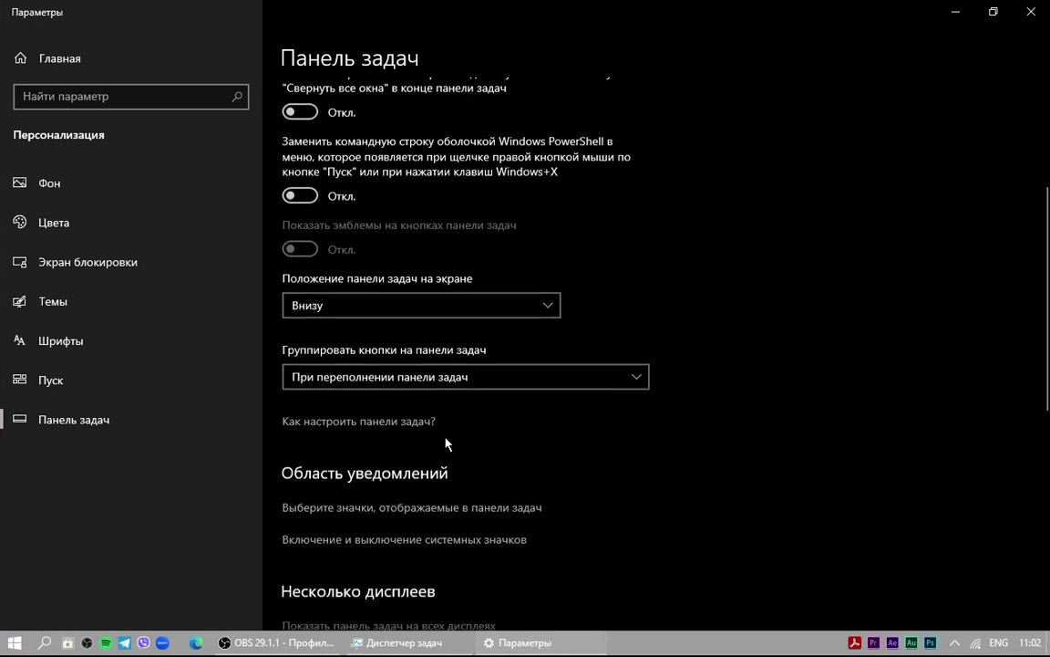
left_click(501, 364)
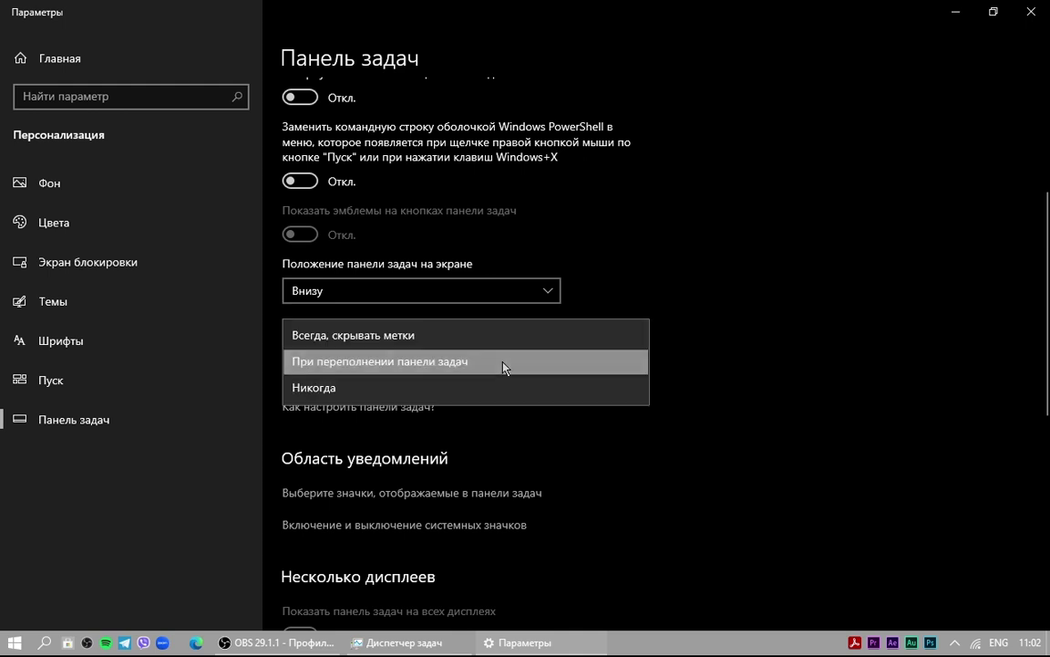
left_click(445, 364)
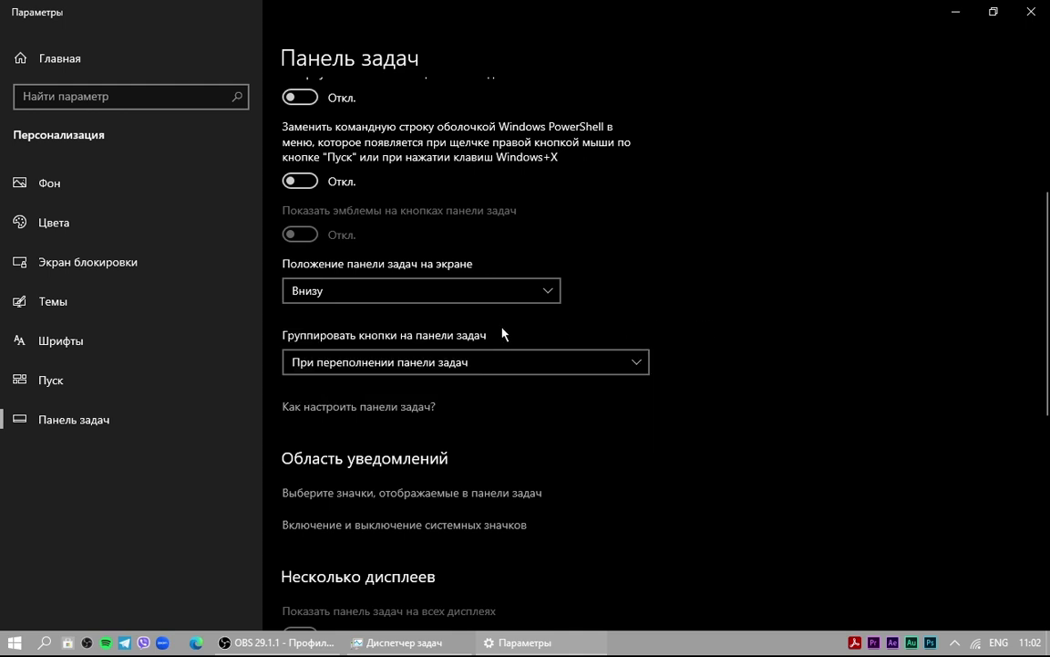
Step: Switch the taskbar button grouping (Группировать кнопки на панели задач) to "Никогда" and on to "Всегда, скрывать метки"
left_click(450, 369)
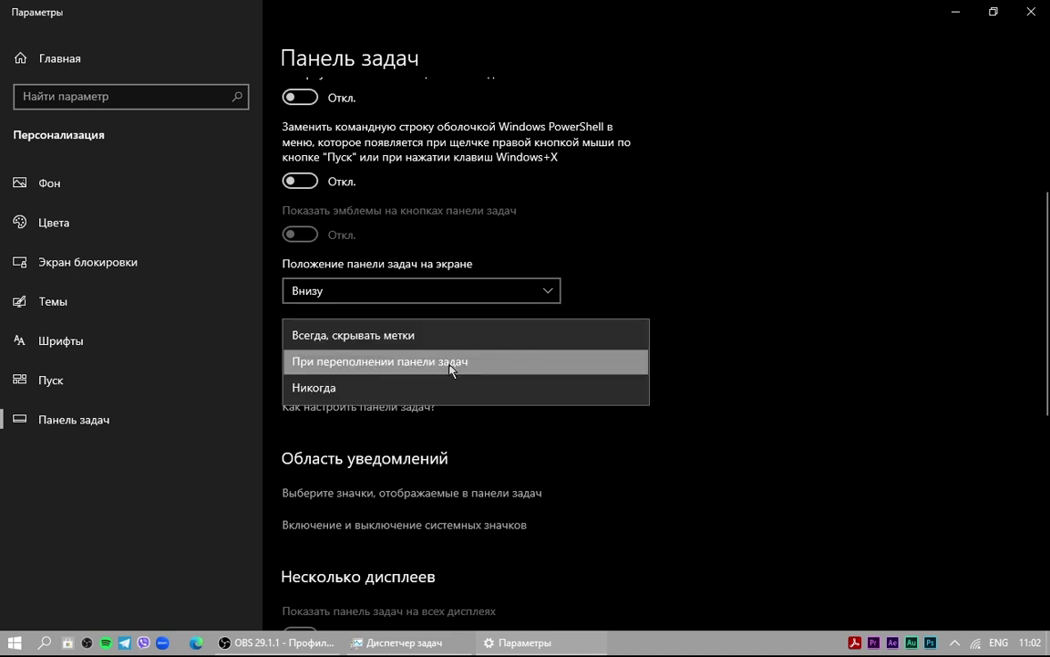
left_click(354, 391)
left_click(398, 363)
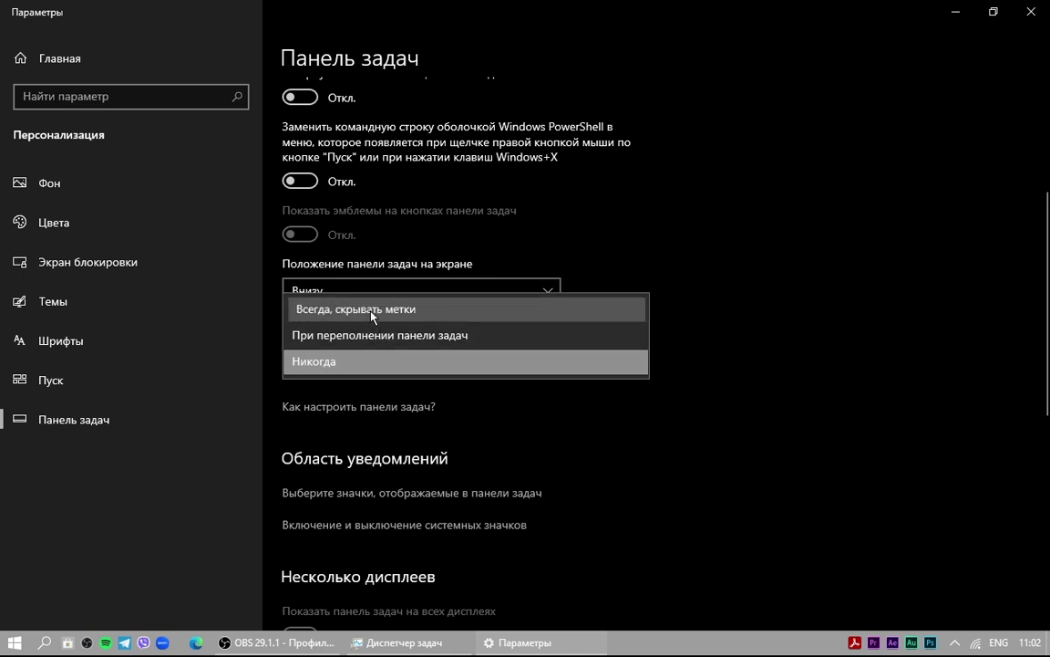
left_click(372, 315)
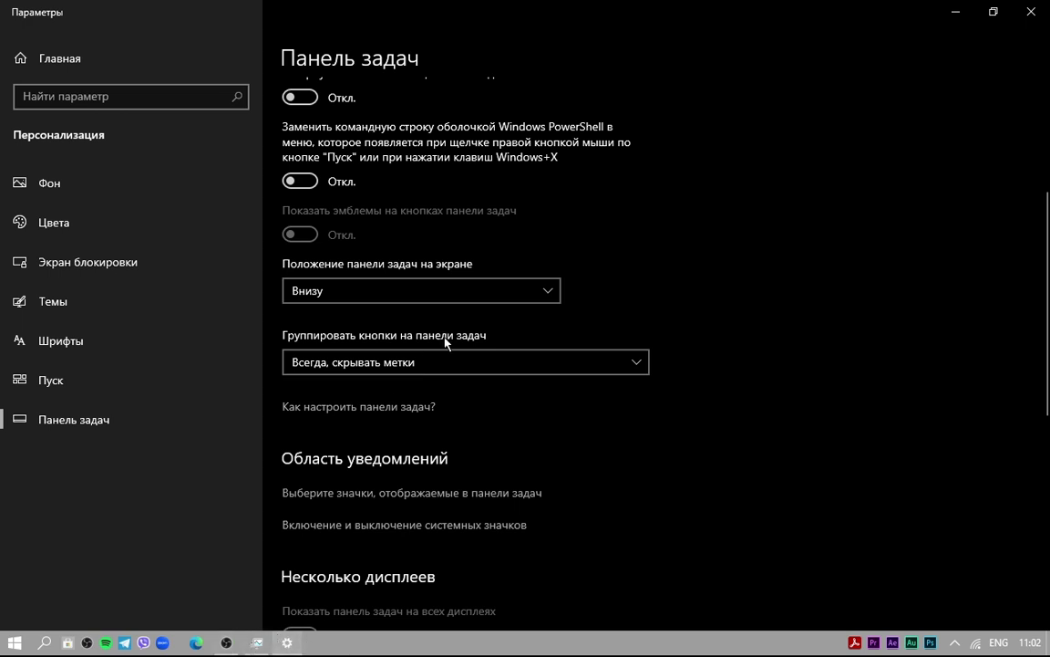
Step: Set the taskbar button grouping back to "При переполнении панели задач", briefly comparing it with "Никогда"
left_click(438, 365)
left_click(419, 387)
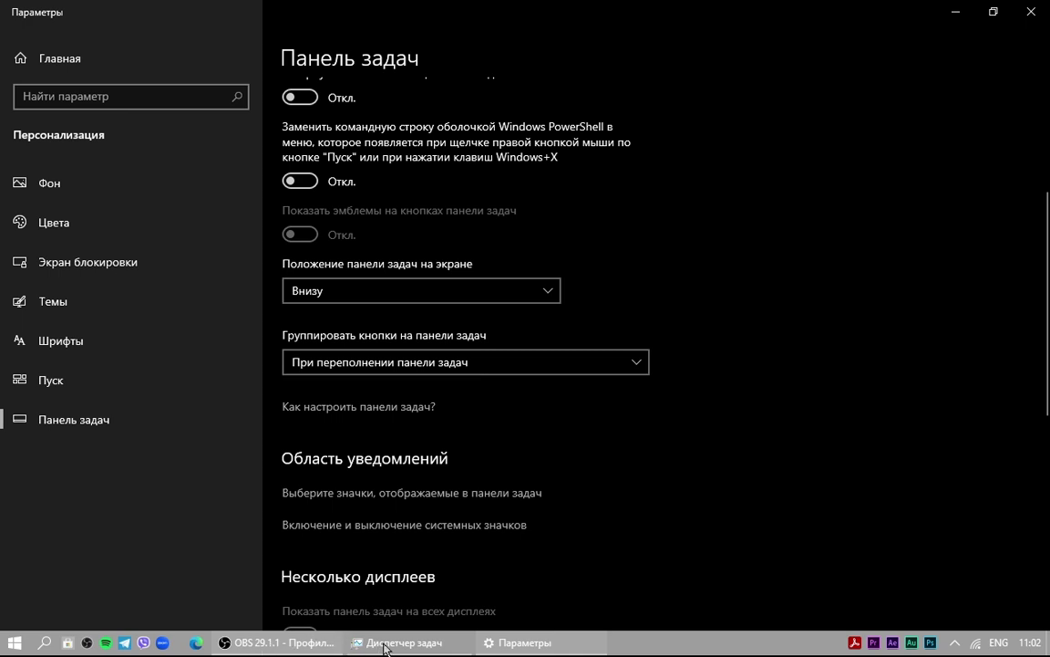
key("Down")
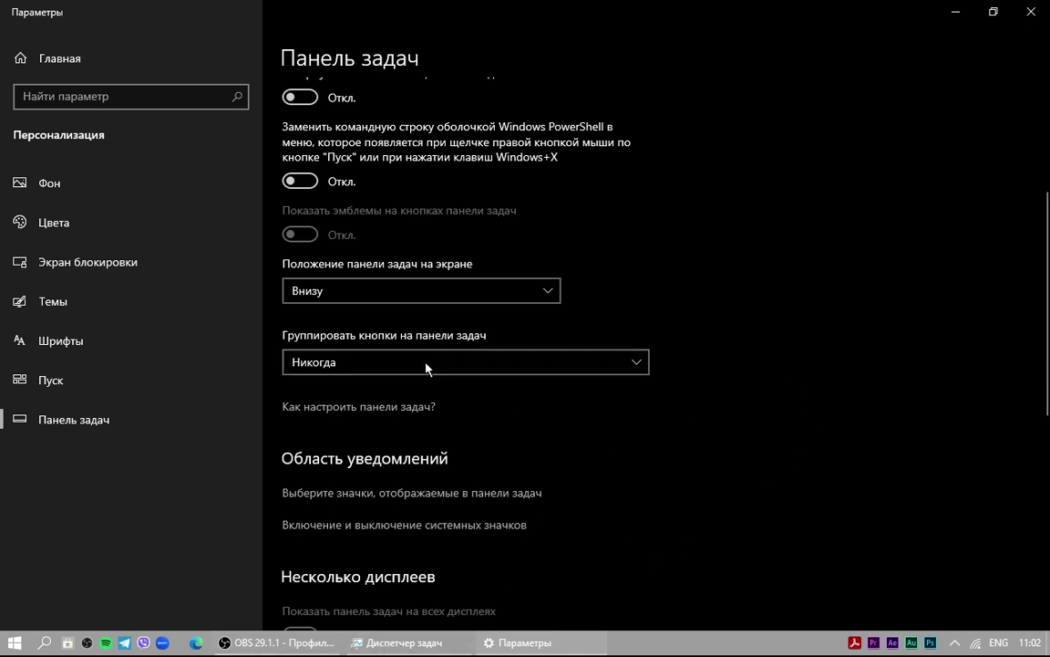
key("Up")
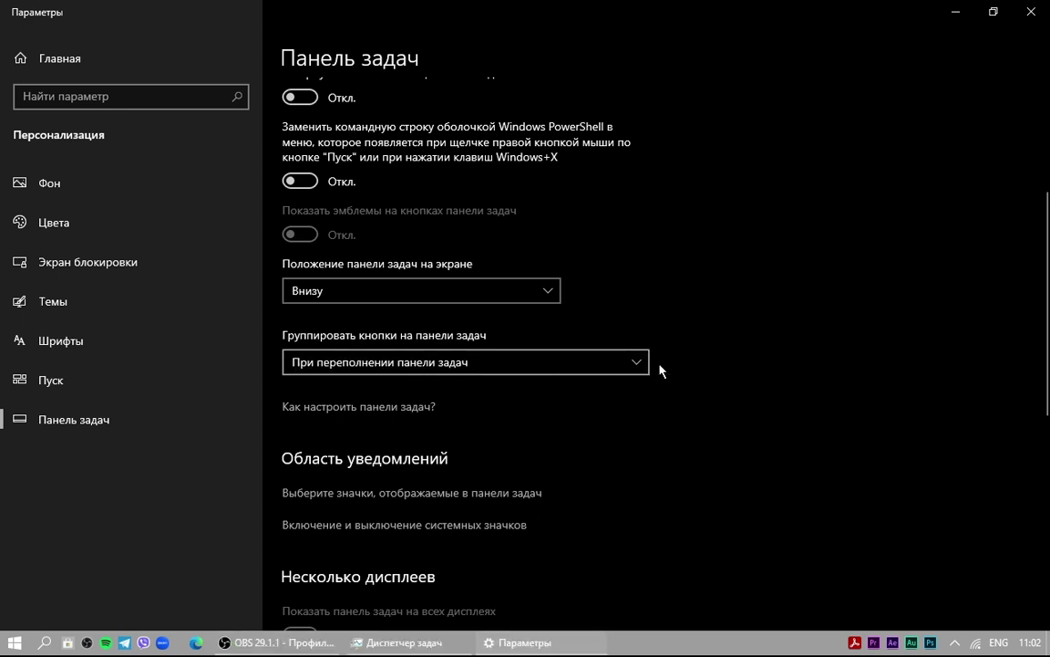
Step: Cycle the taskbar's screen position (Положение панели задач на экране) through "Слева" and "Вверху" and back to "Внизу"
scroll(675, 369, "down", 3)
scroll(629, 328, "up", 2)
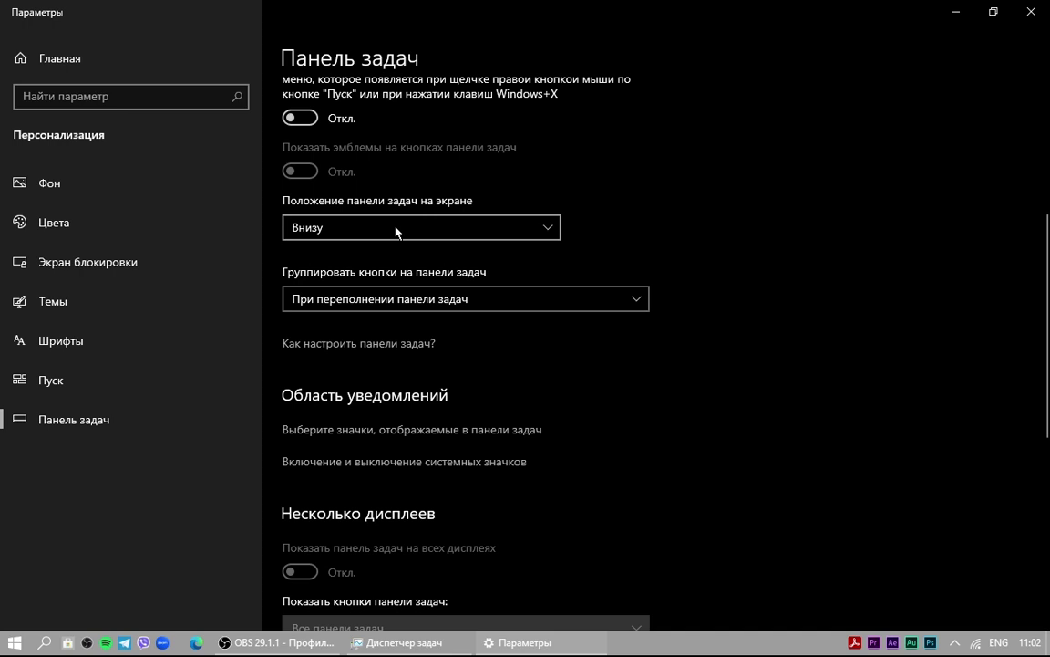
left_click(357, 232)
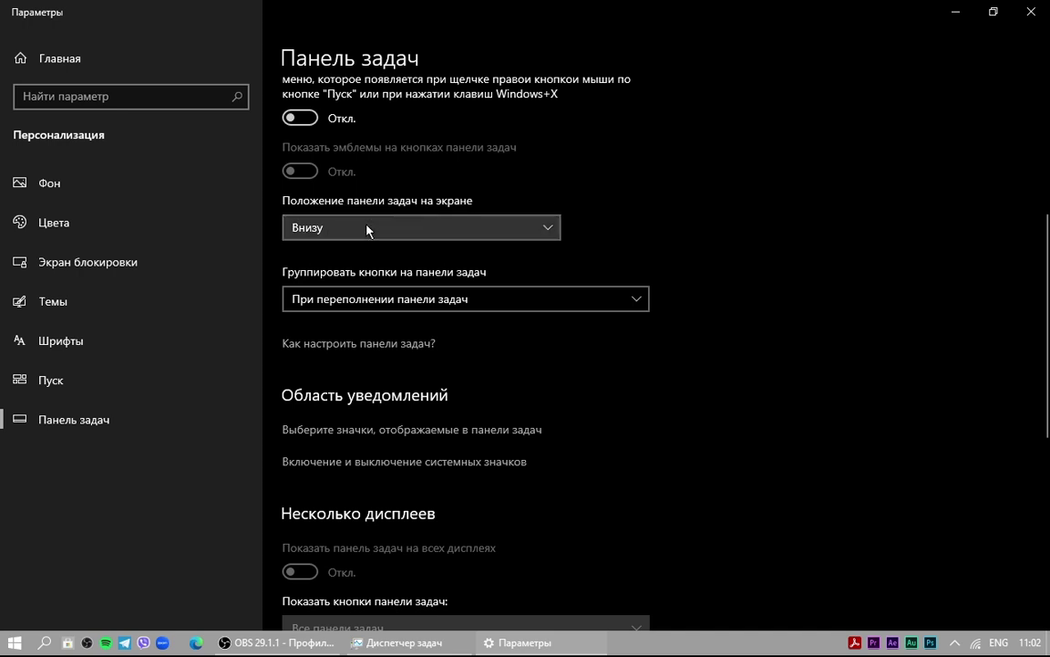
left_click(379, 227)
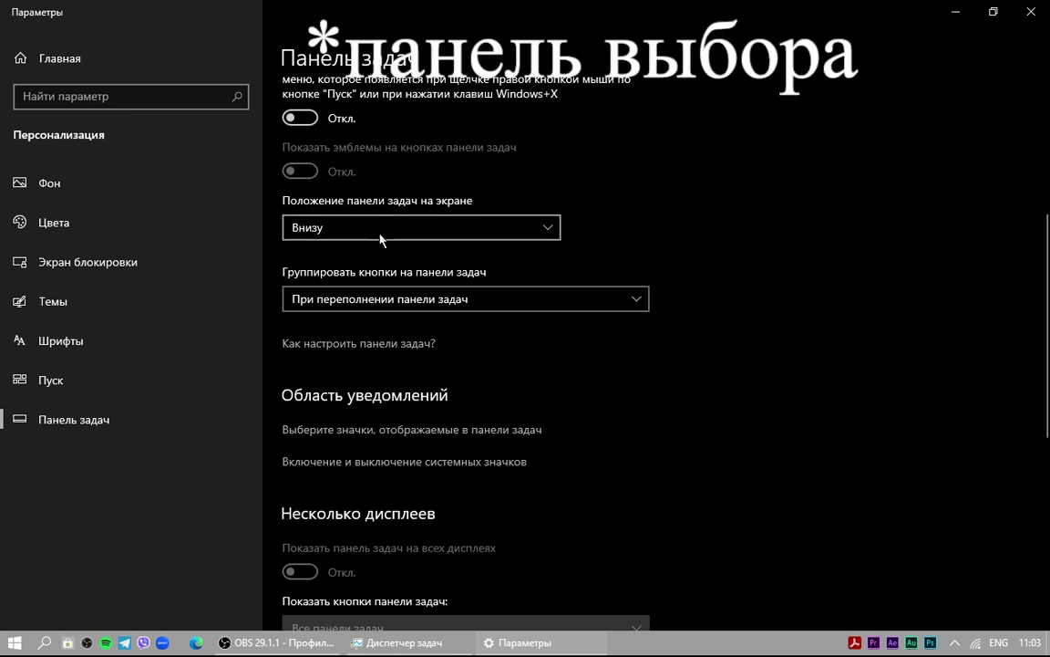
scroll(380, 239, "up", 3)
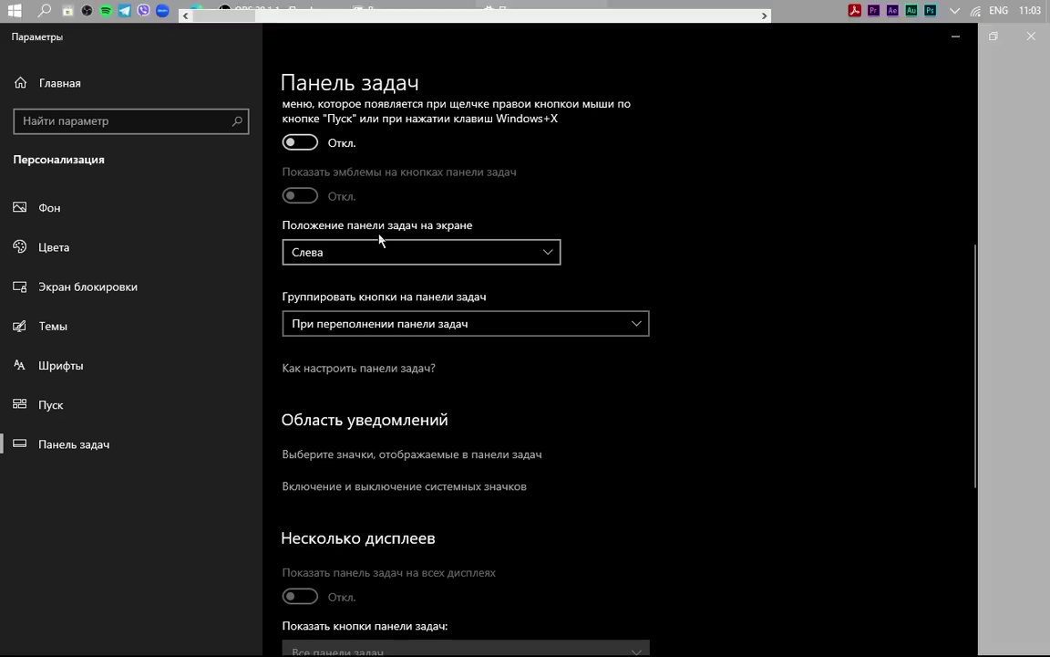
scroll(379, 239, "down", 1)
scroll(389, 261, "down", 1)
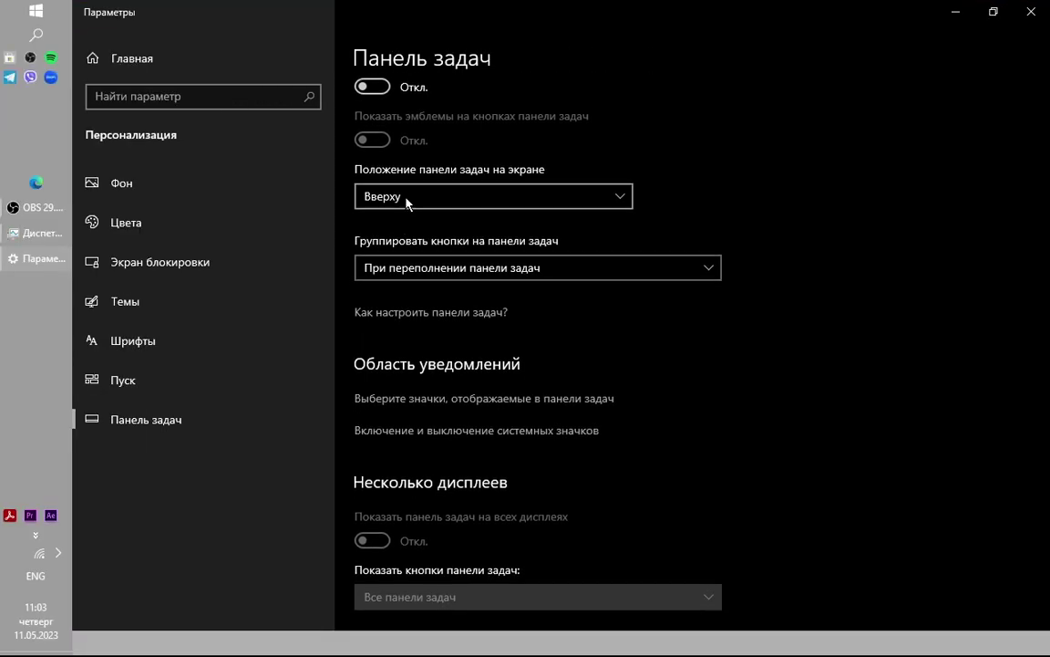
scroll(406, 202, "down", 2)
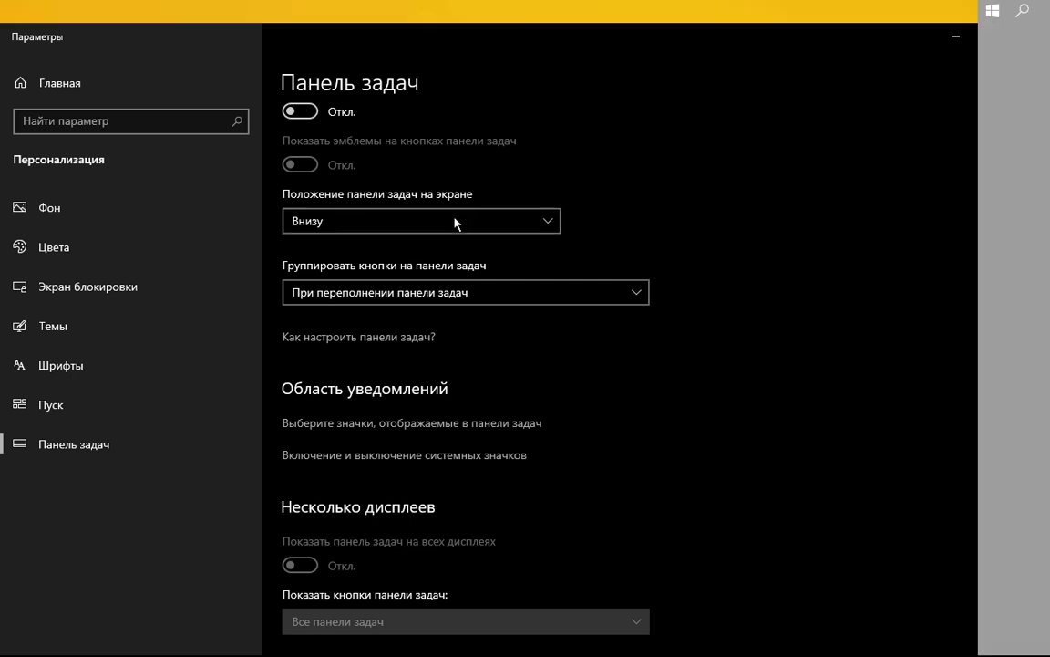
scroll(513, 315, "down", 1)
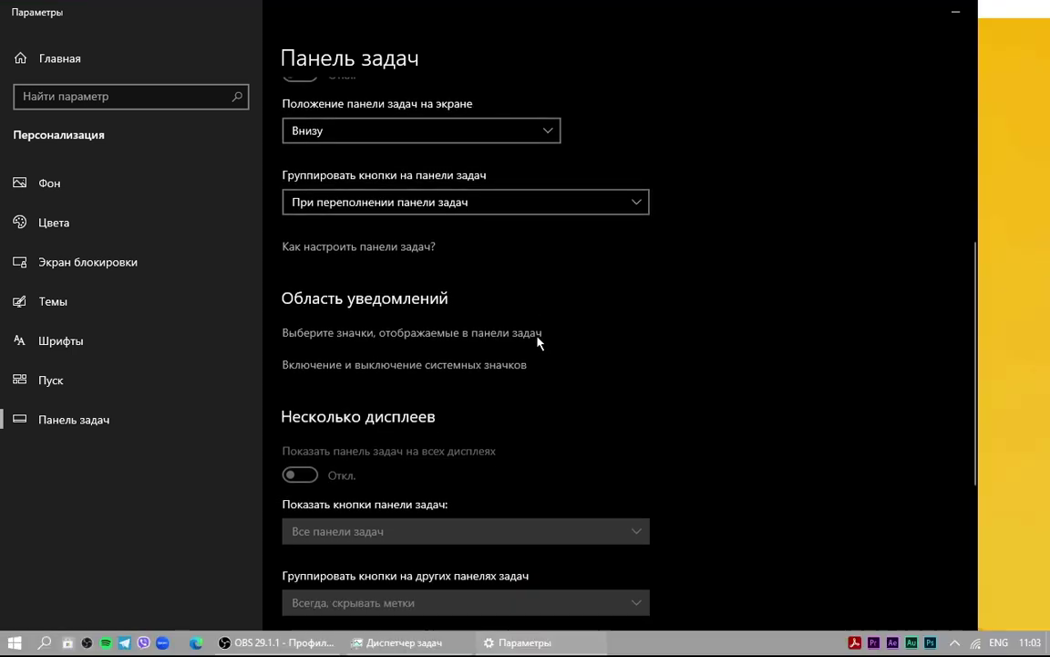
Step: Turn automatic taskbar hiding in desktop mode (Автоматически скрывать панель задач в режиме рабочего стола) on and back off
scroll(539, 340, "down", 5)
scroll(538, 342, "down", 1)
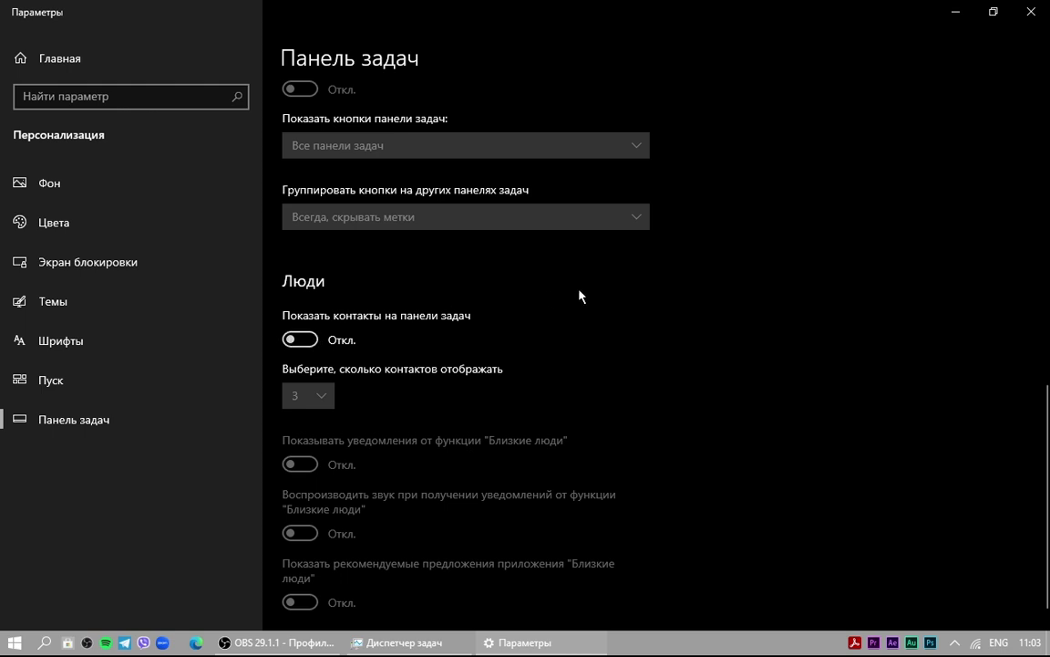
scroll(579, 296, "down", 1)
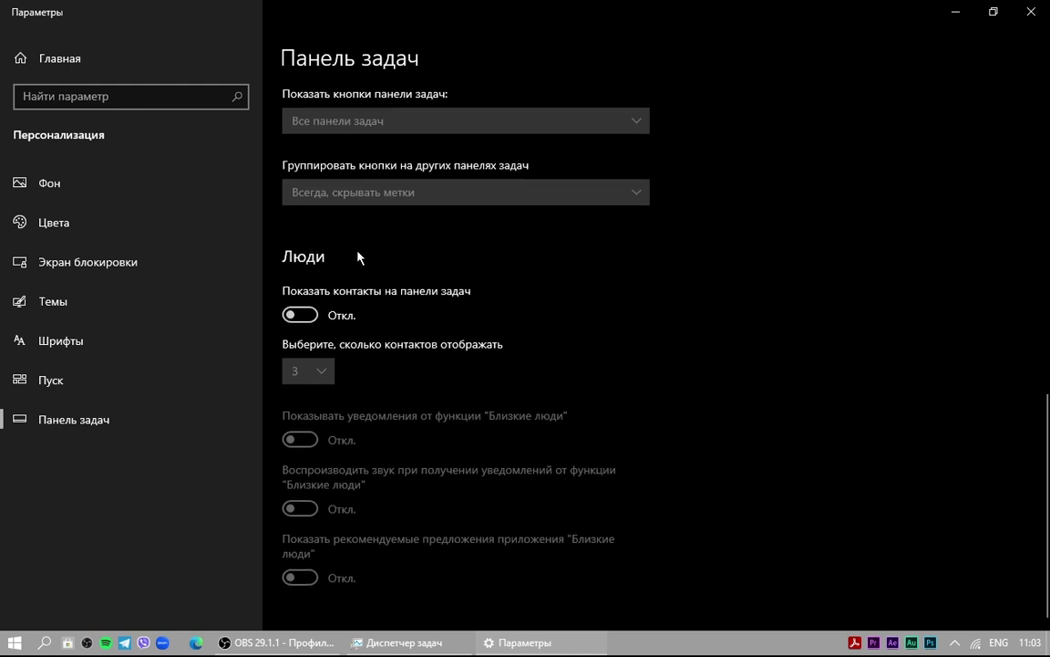
scroll(358, 242, "up", 6)
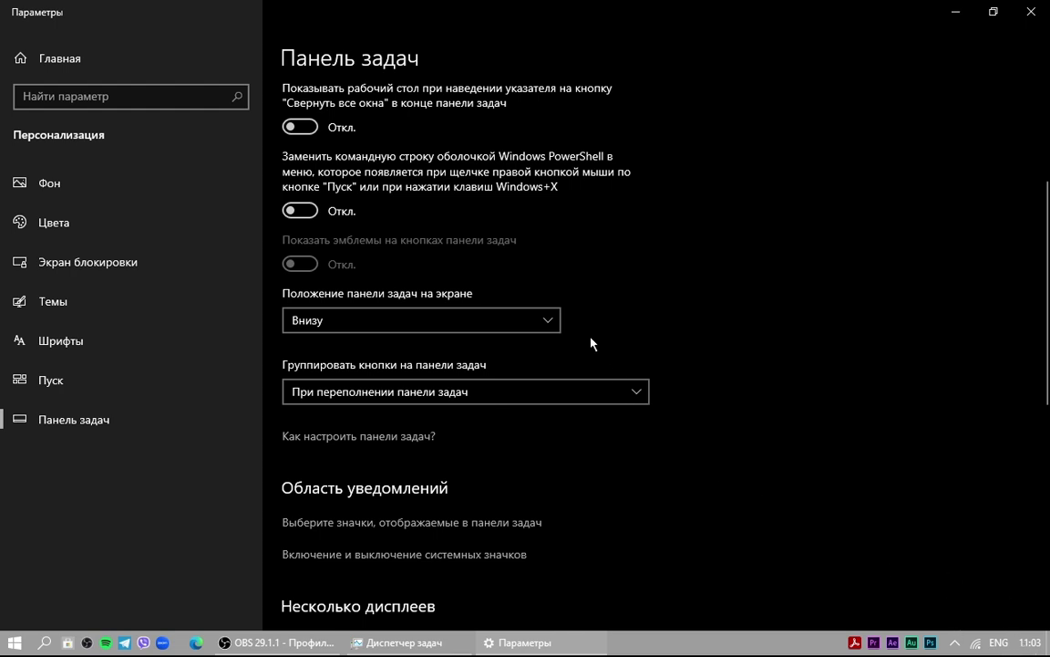
scroll(591, 343, "up", 3)
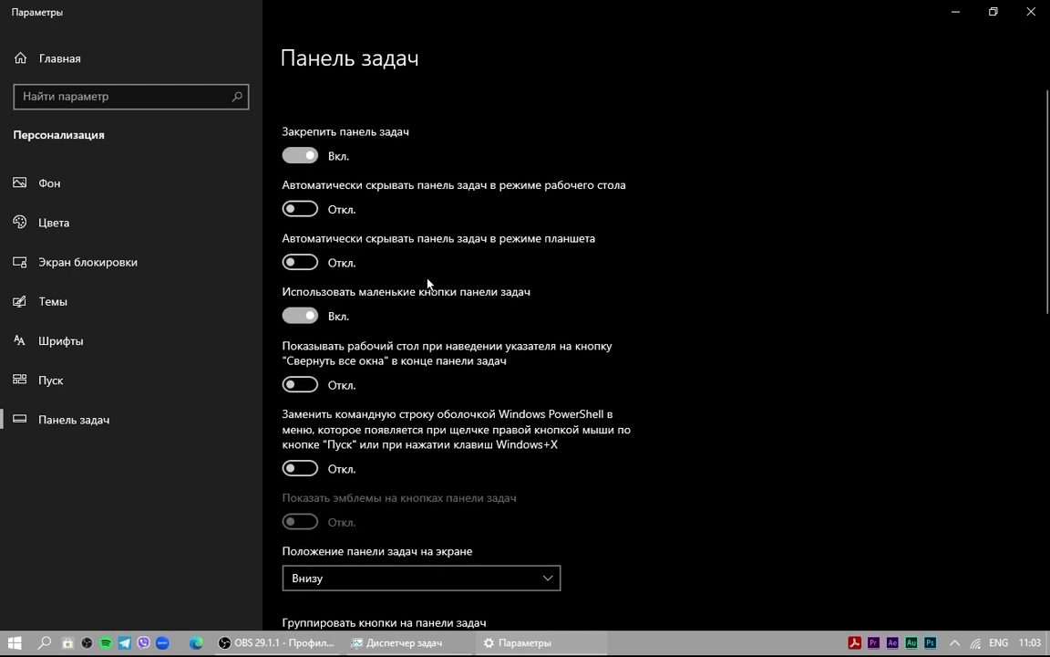
left_click(307, 212)
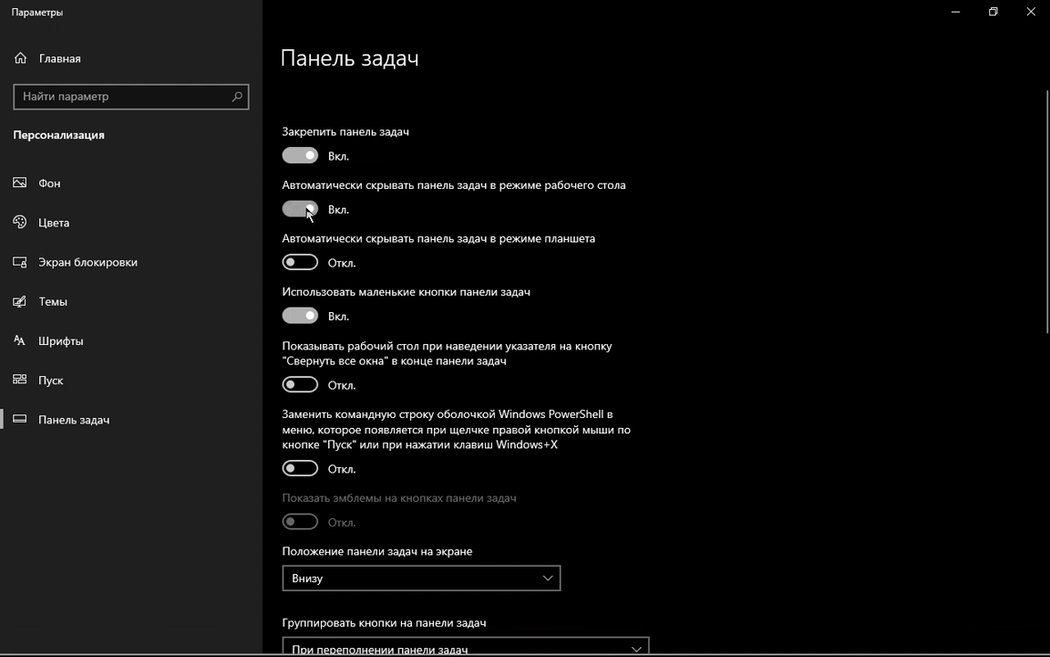
left_click(304, 210)
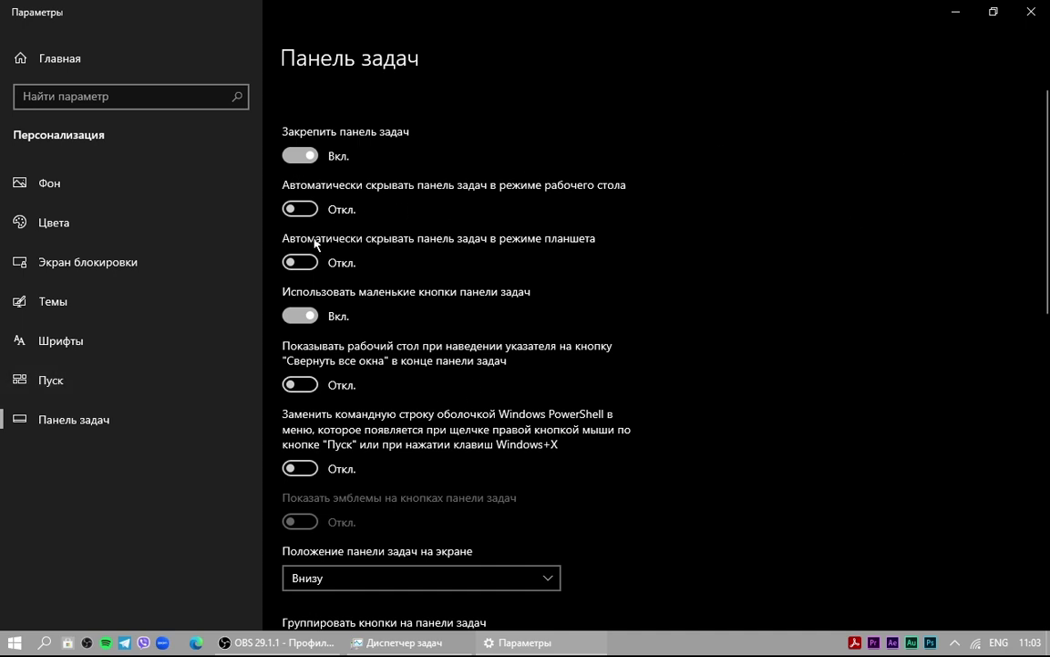
Step: Re-enable automatic taskbar hiding in desktop mode, test revealing the taskbar on the bare desktop, and disable the option again
left_click(279, 206)
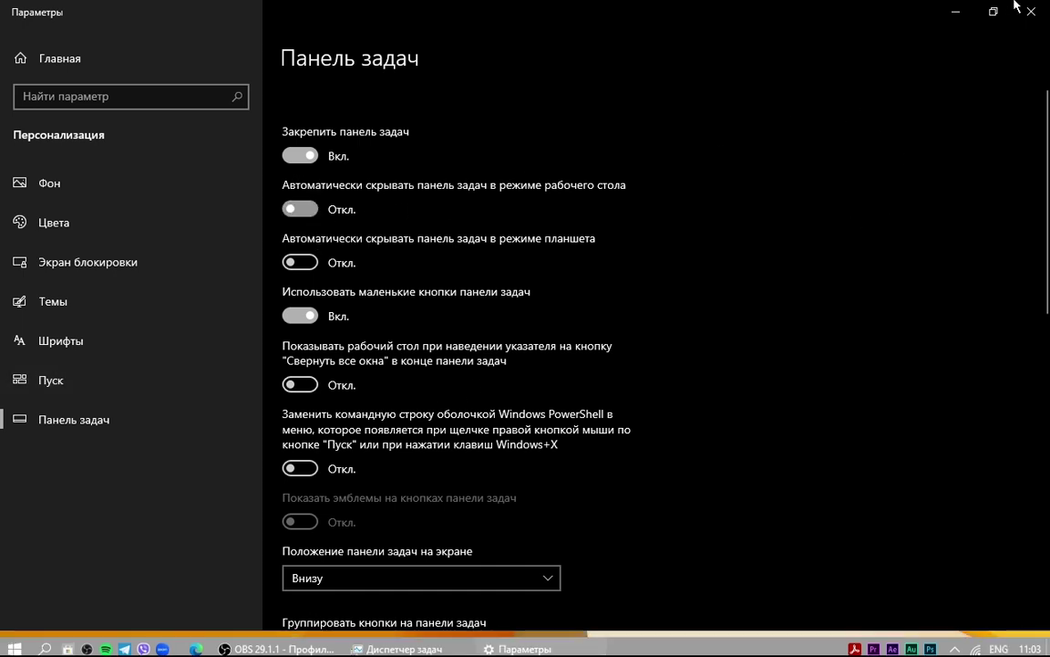
left_click(959, 12)
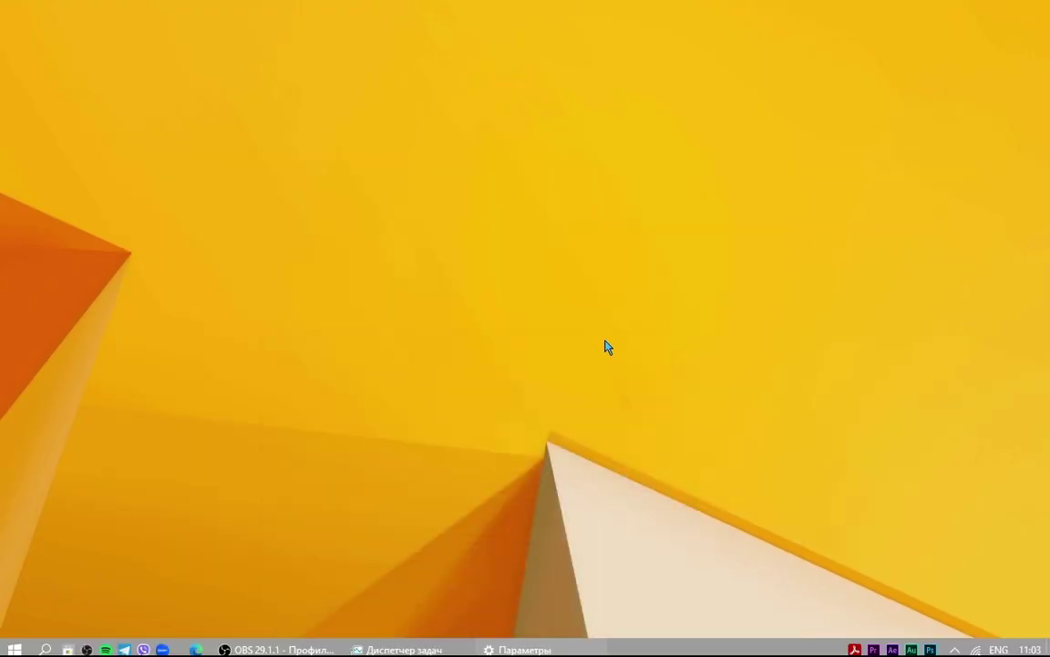
mouse_move(427, 653)
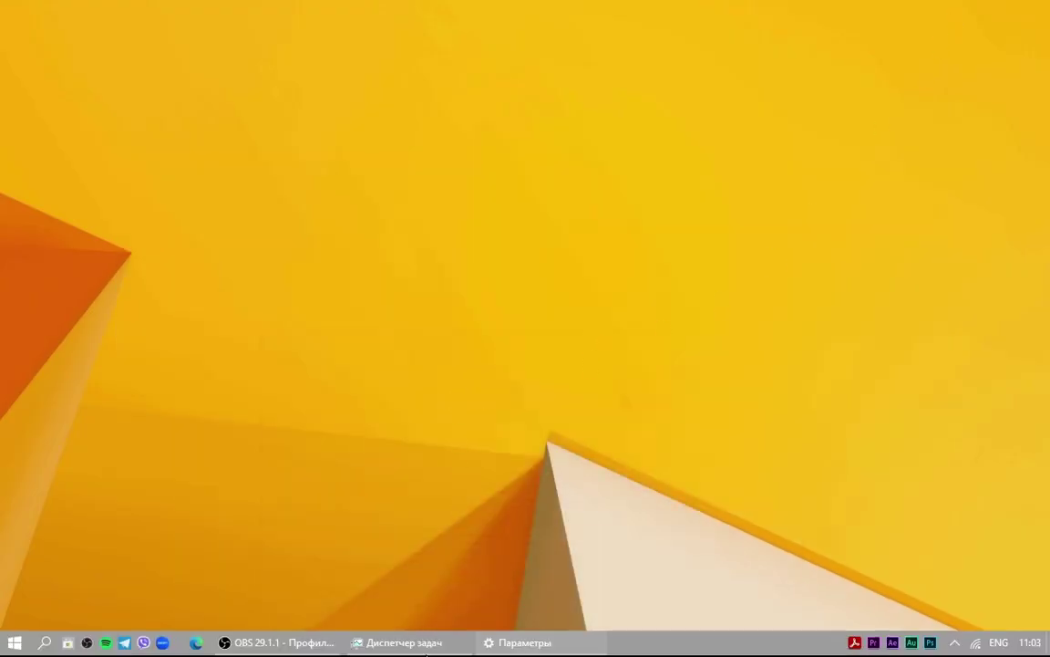
left_click(523, 644)
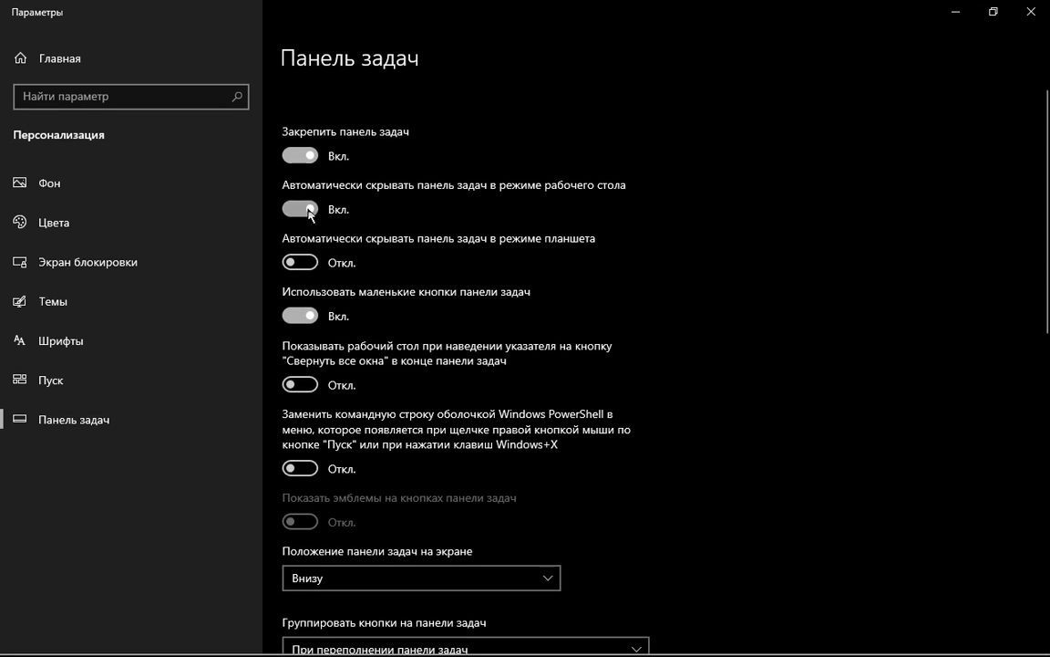
left_click(311, 210)
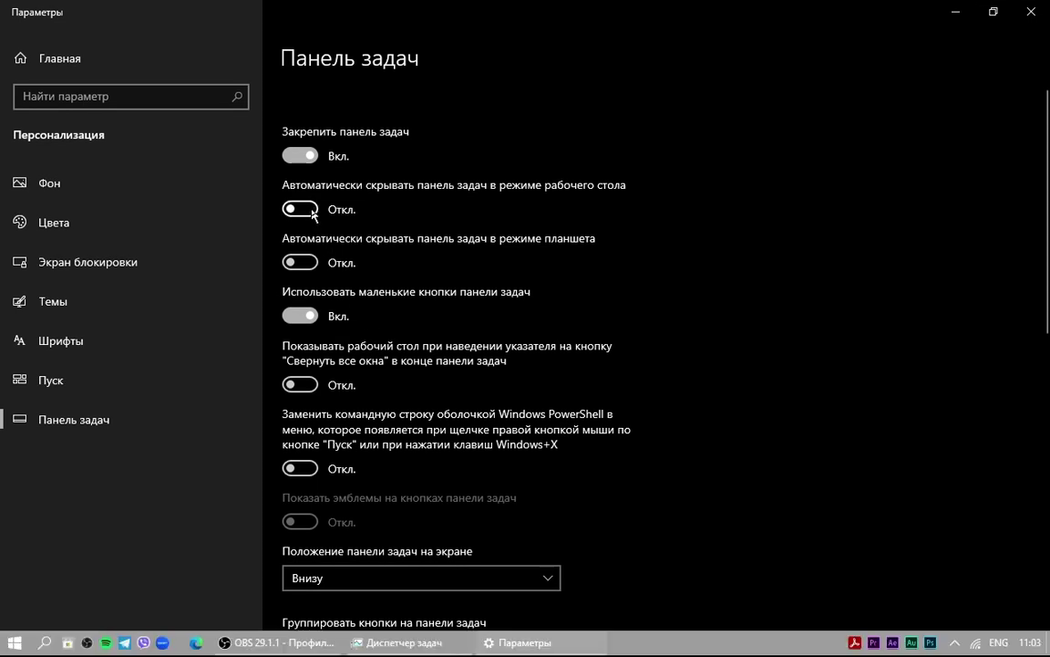
Step: Open the Start menu (Пуск) page of the personalization settings
scroll(382, 325, "down", 3)
scroll(380, 321, "up", 2)
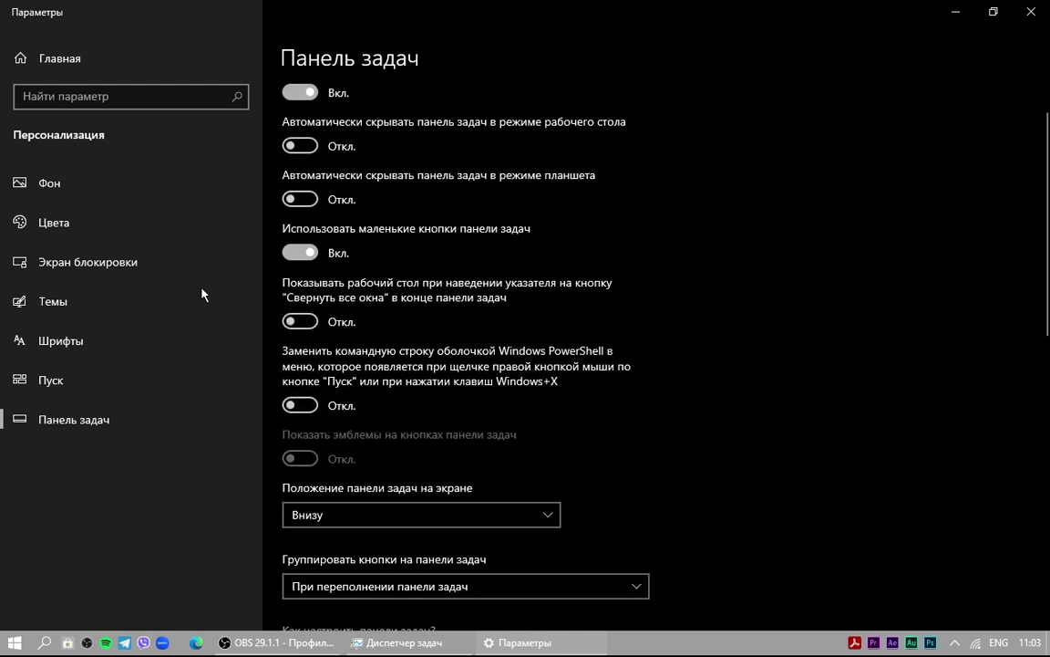
left_click(87, 385)
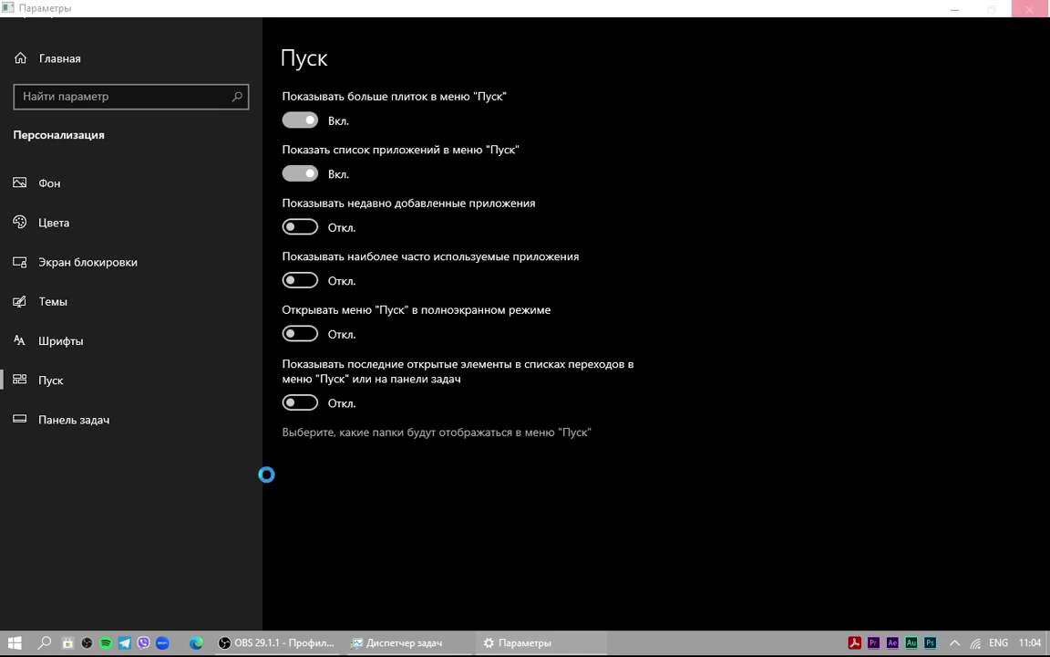
Step: Open the Start menu, try resizing its height and width by its edges, and close it
key("super")
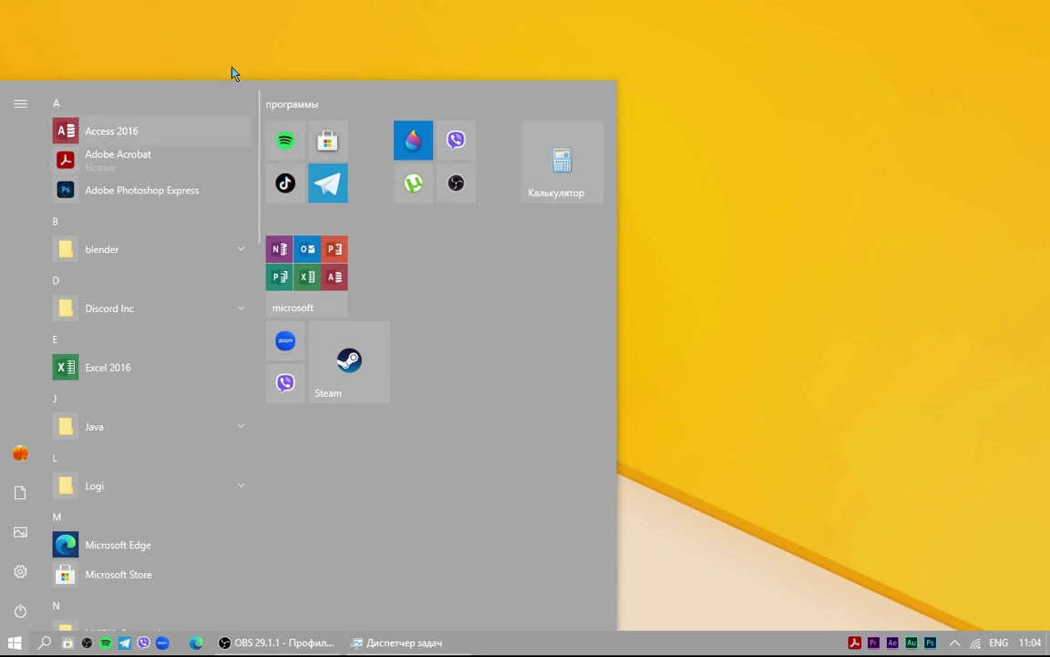
left_click_drag(320, 79, 308, 354)
left_click_drag(302, 429, 417, 3)
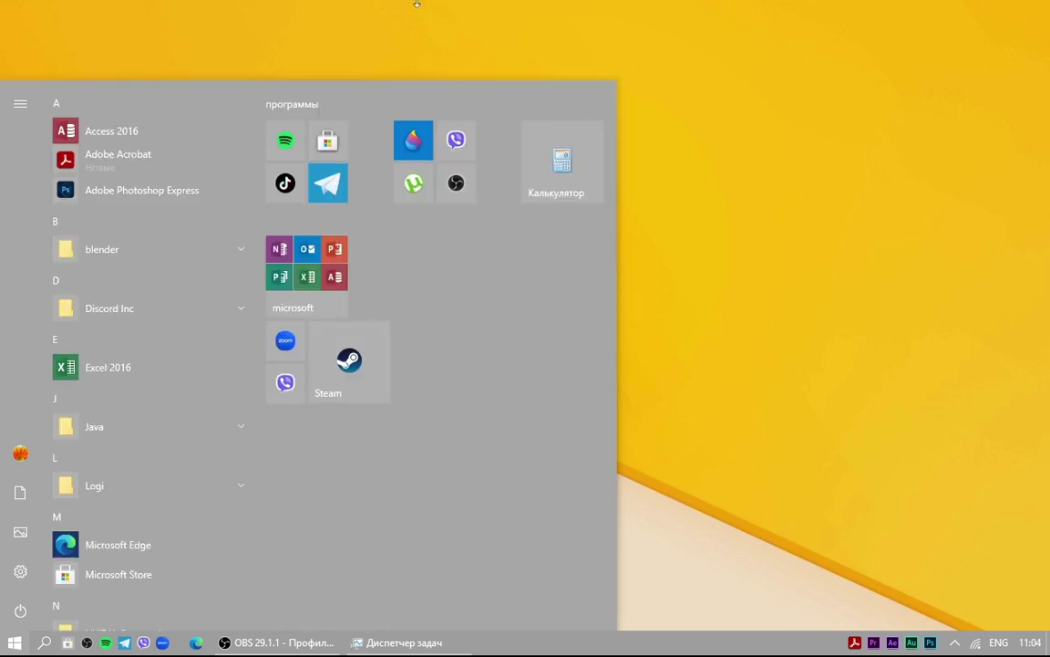
left_click_drag(541, 238, 734, 246)
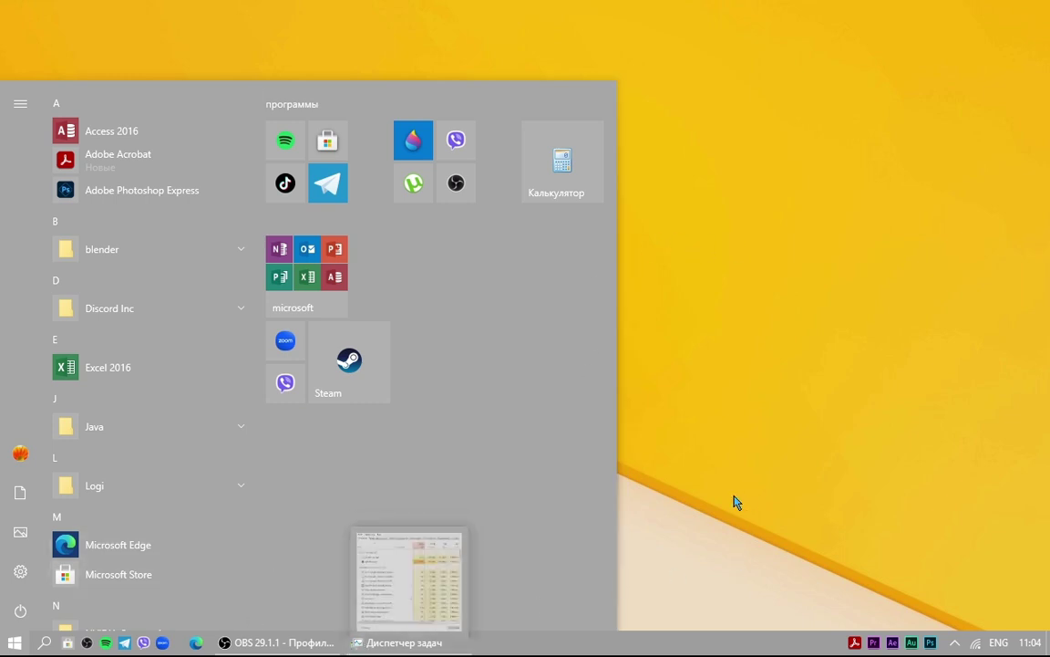
left_click(633, 486)
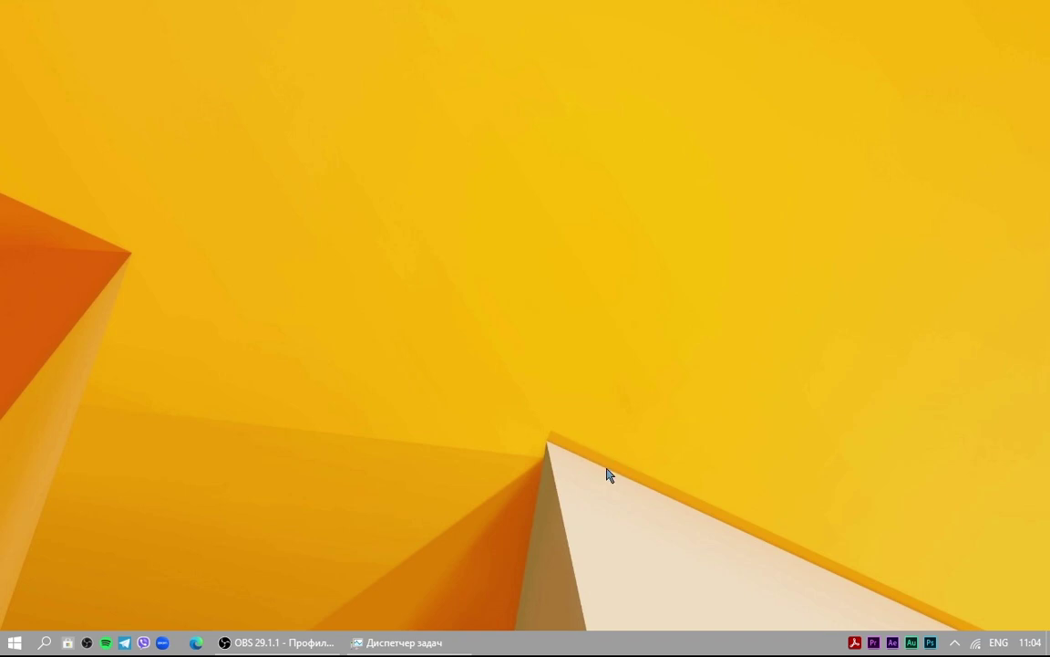
Step: Reopen the desktop's personalization settings and turn off "Показывать больше плиток в меню "Пуск"" on the Пуск page
right_click(620, 474)
left_click(635, 463)
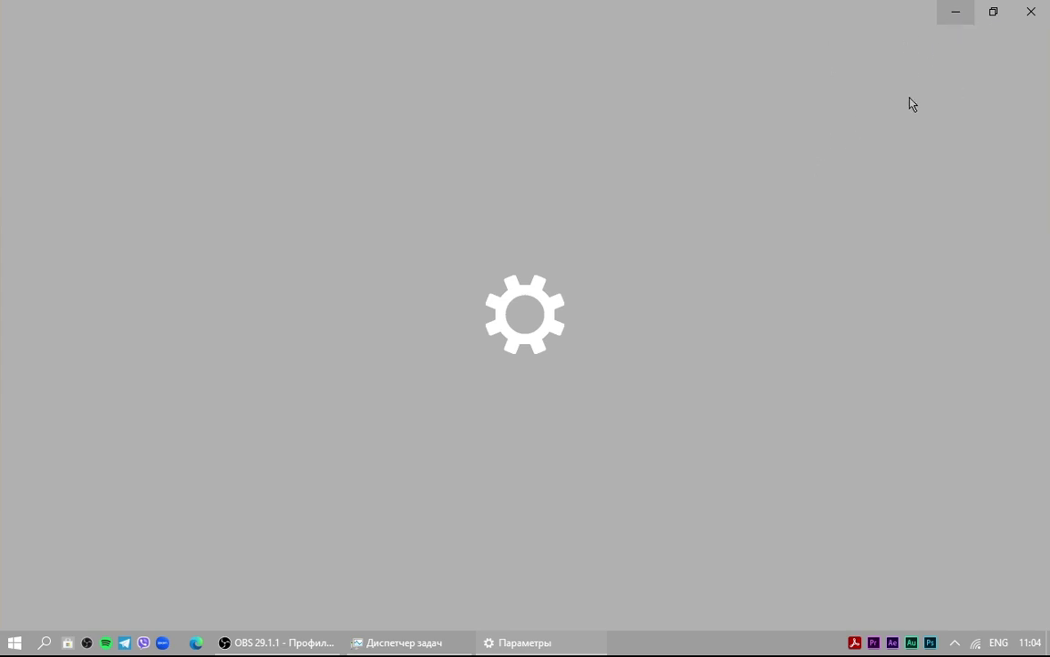
left_click(960, 12)
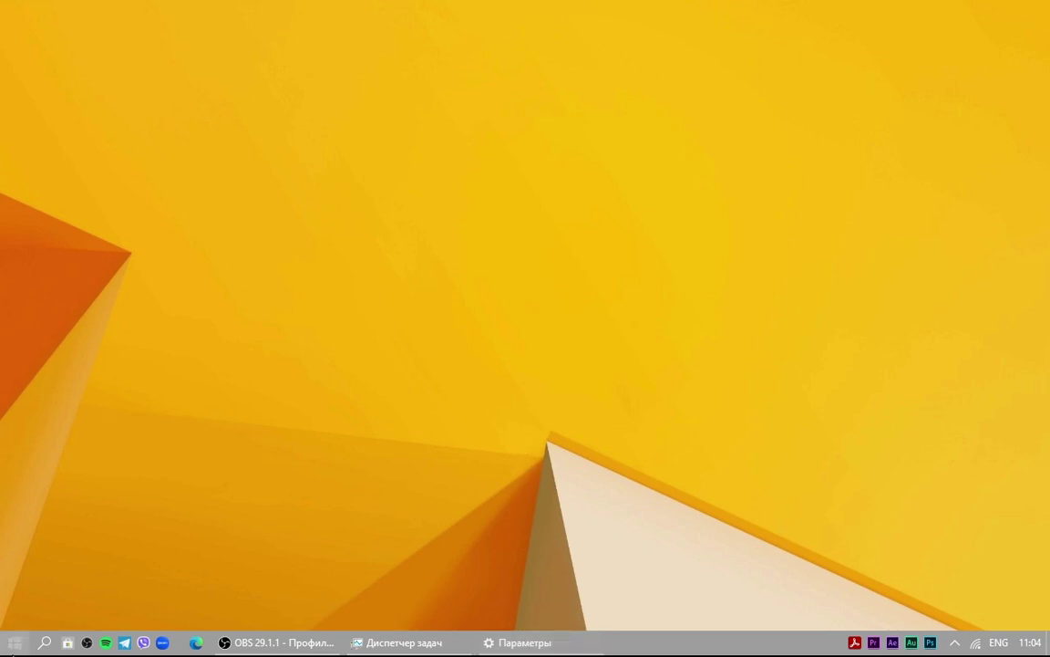
left_click(506, 645)
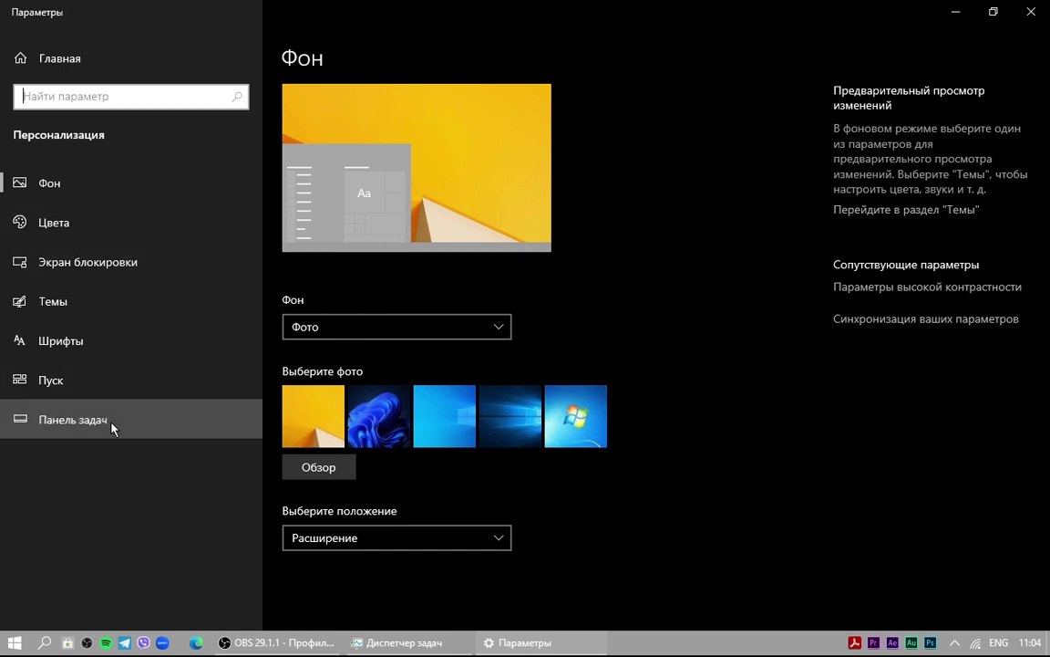
left_click(100, 392)
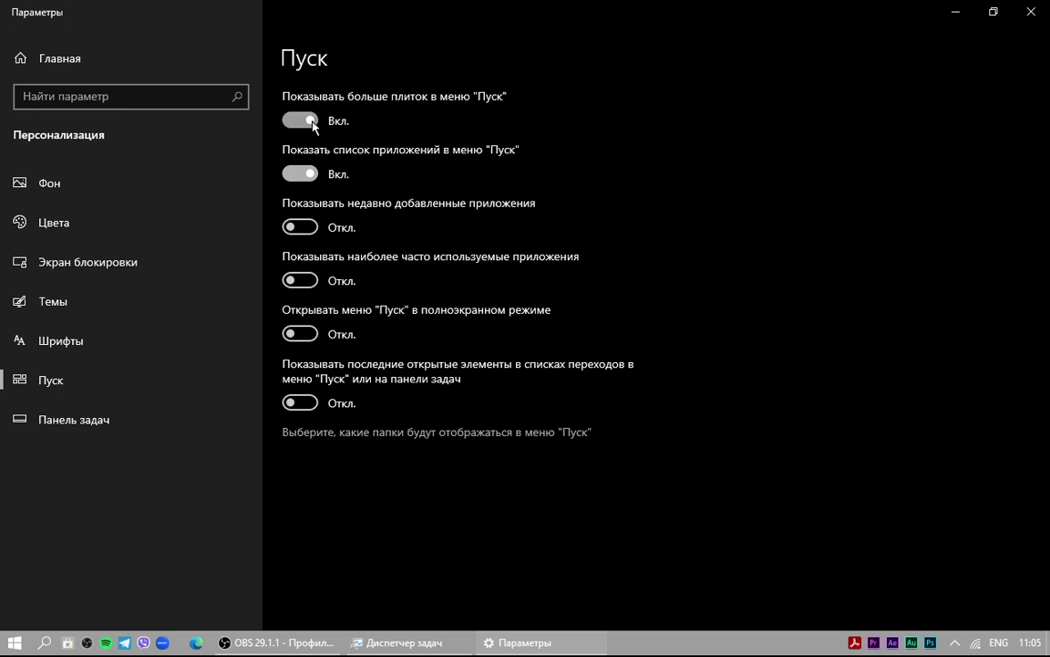
left_click(312, 124)
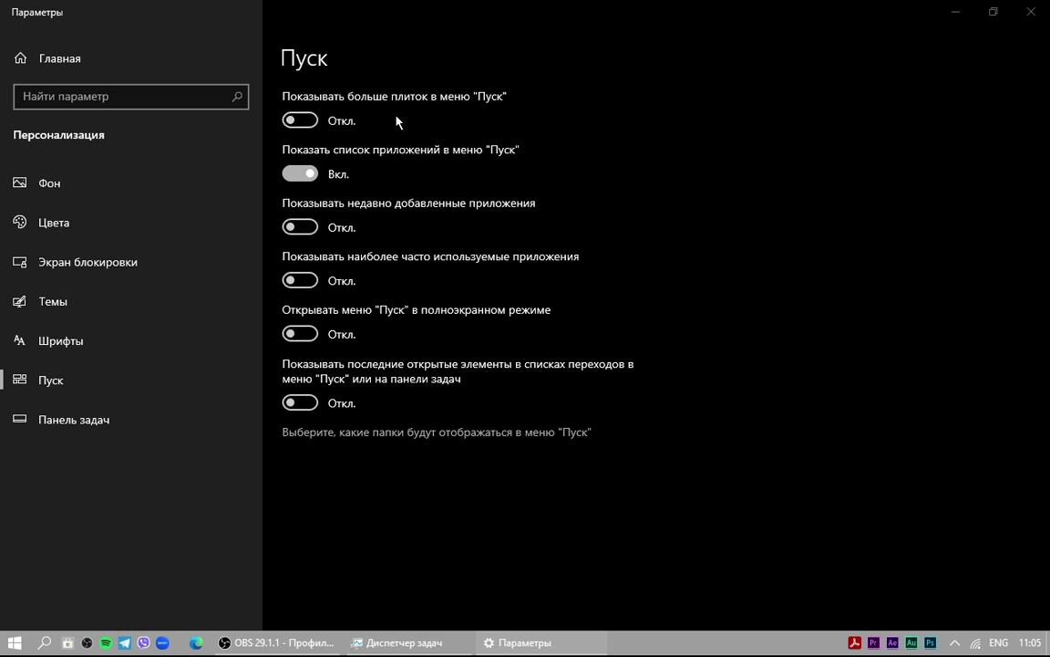
Step: View the Start menu, turn "Показывать больше плиток в меню "Пуск"" back on, and try to increase the menu's height
key("super")
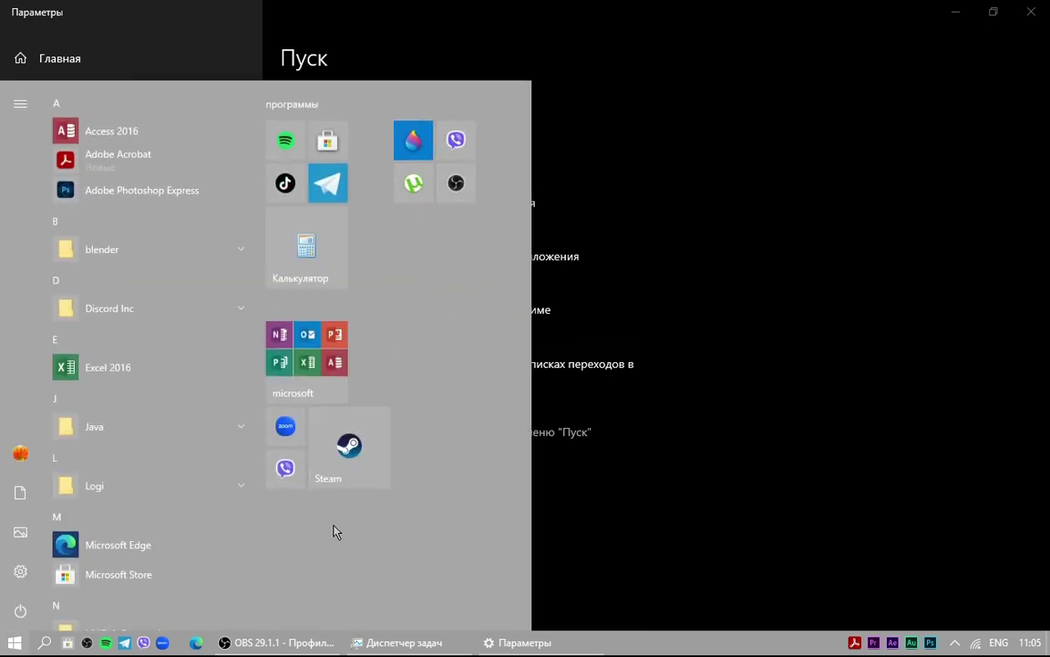
key("Escape")
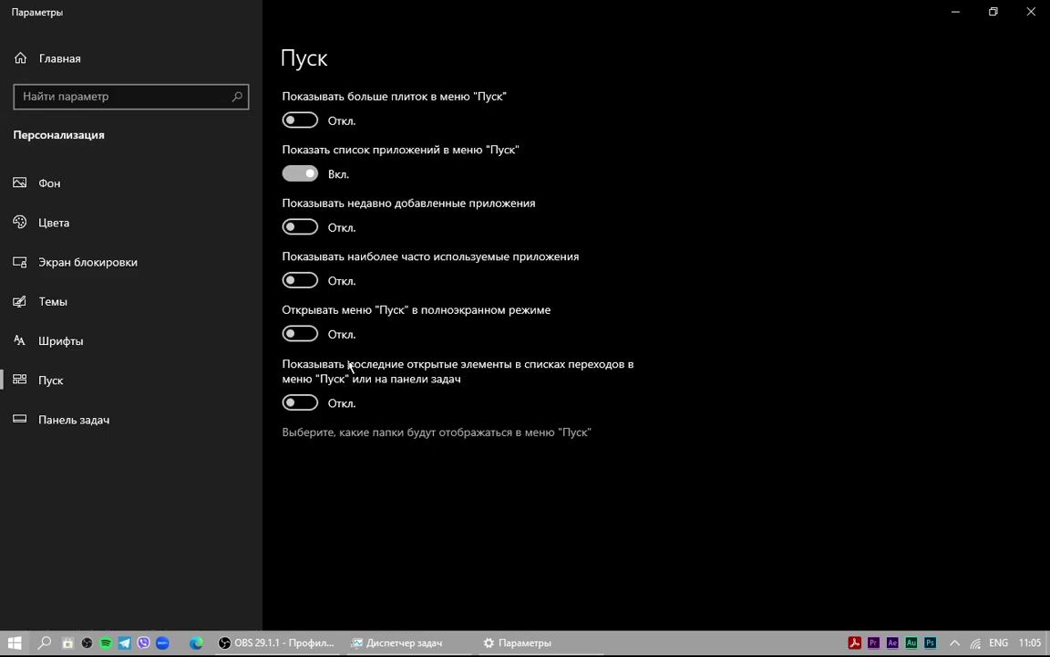
left_click(301, 121)
key("super")
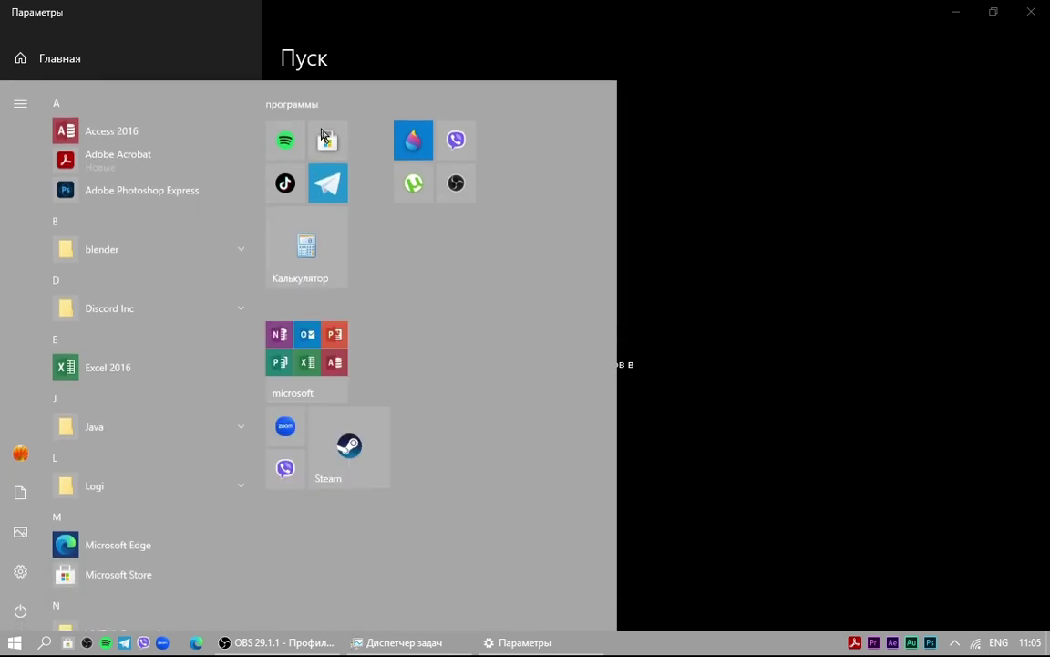
left_click_drag(387, 90, 398, 3)
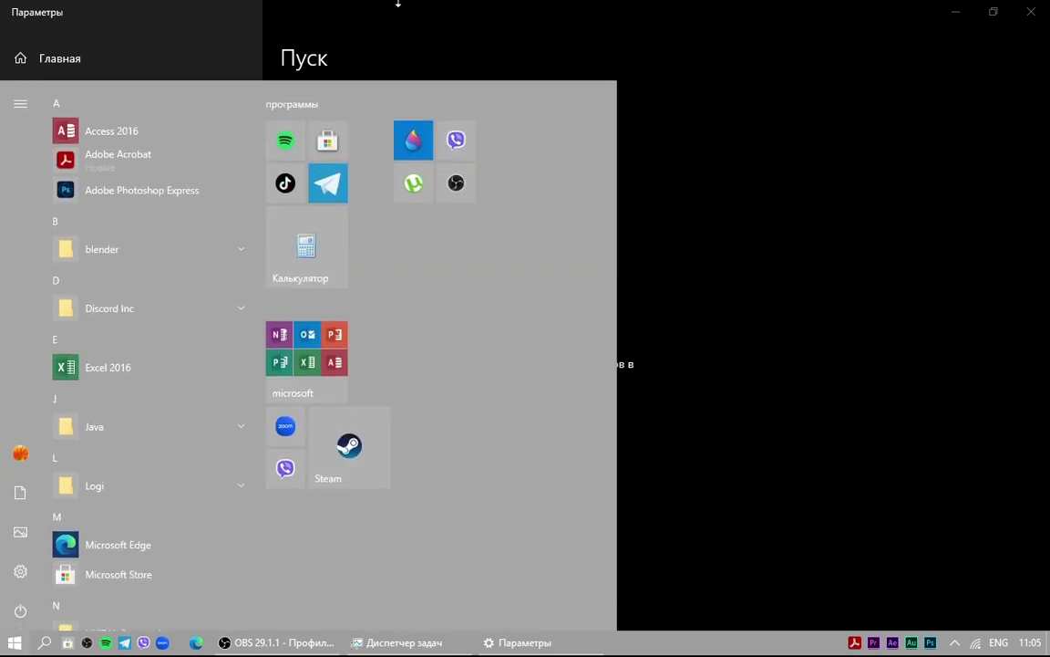
left_click(432, 72)
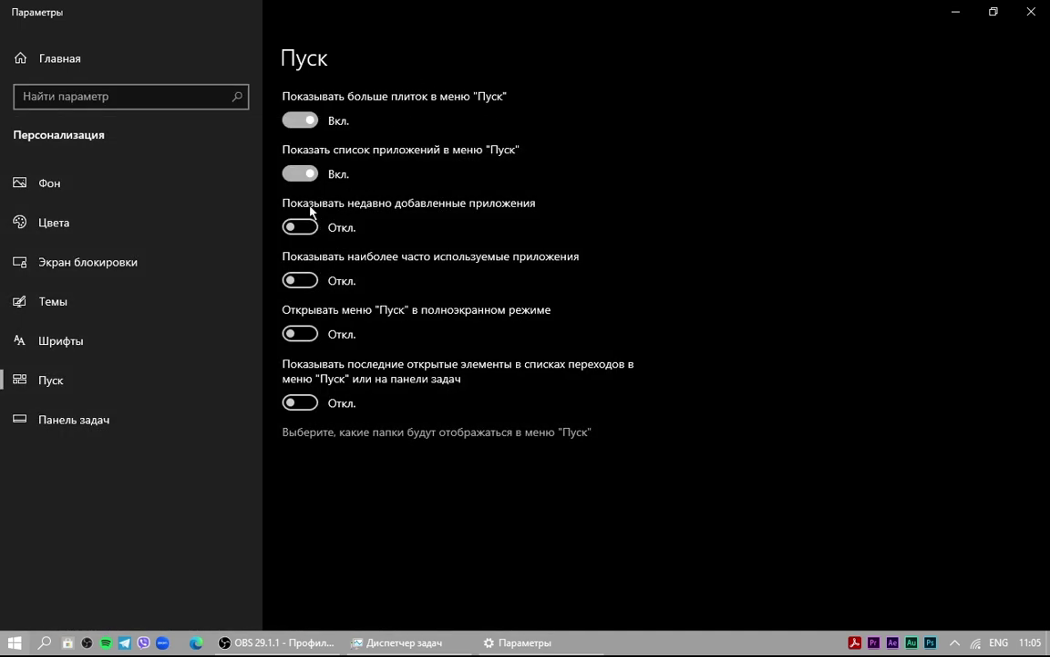
Step: Turn off "Показать список приложений в меню "Пуск"", check the Start menu without it, turn it back on and check again
left_click(302, 173)
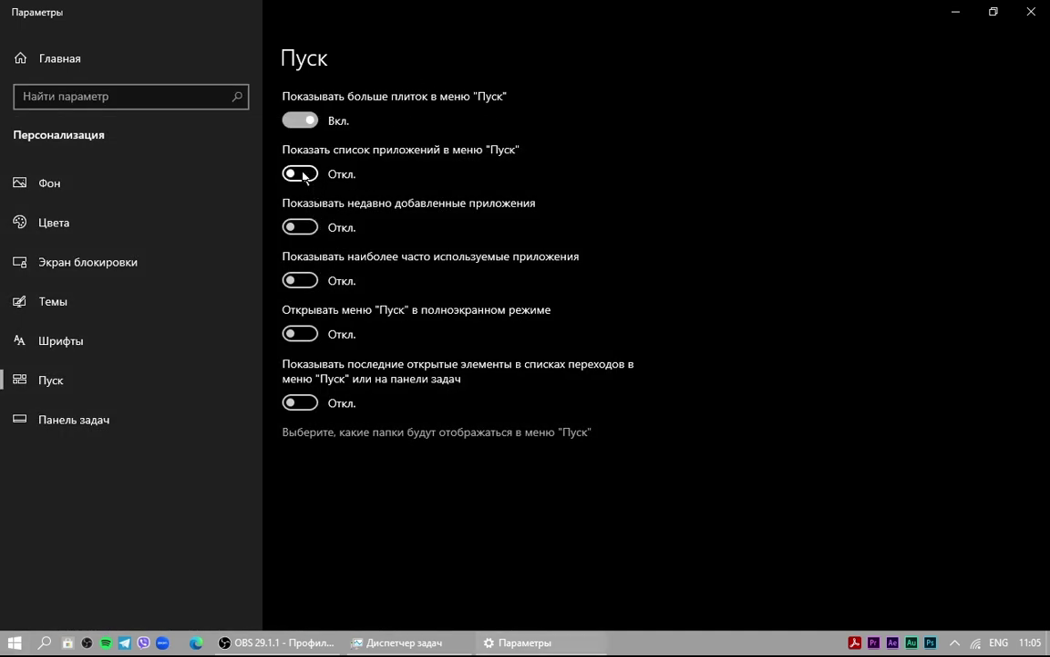
key("super")
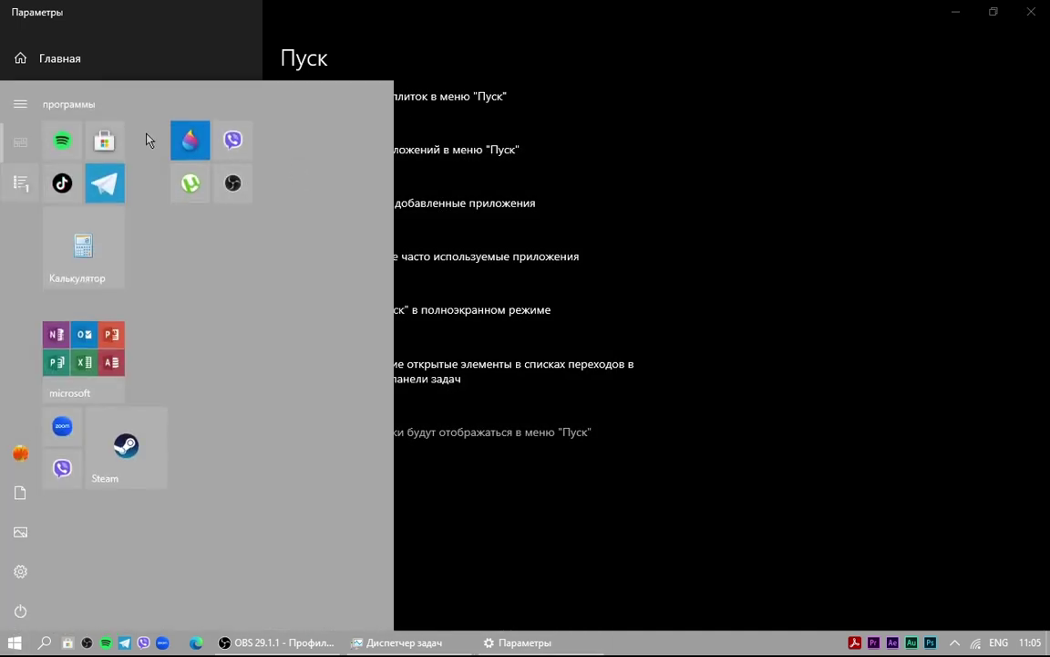
key("super")
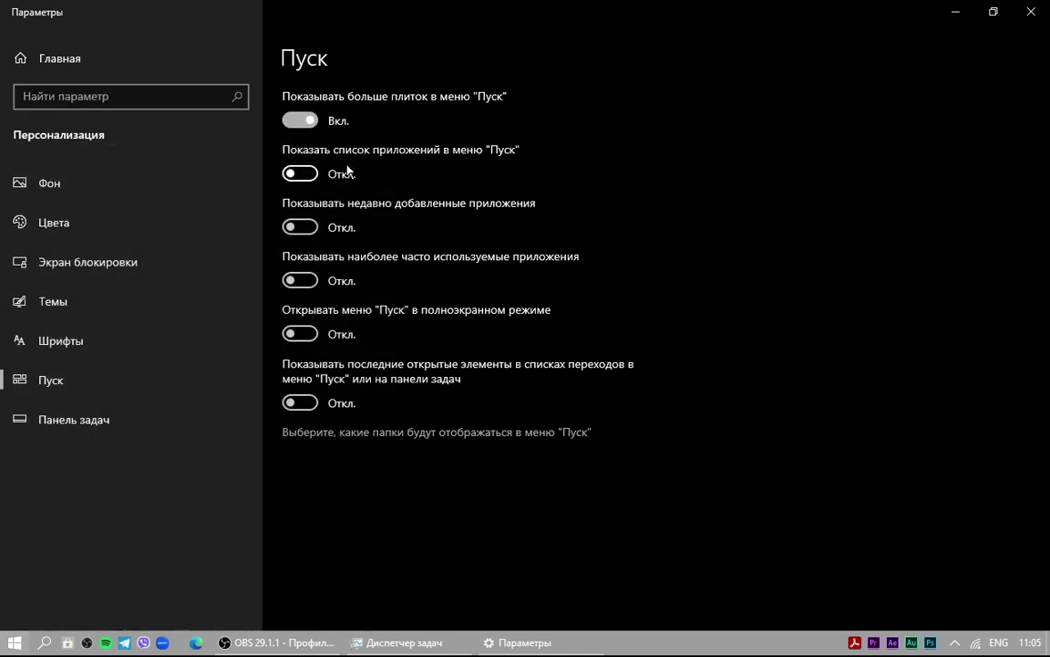
left_click(302, 174)
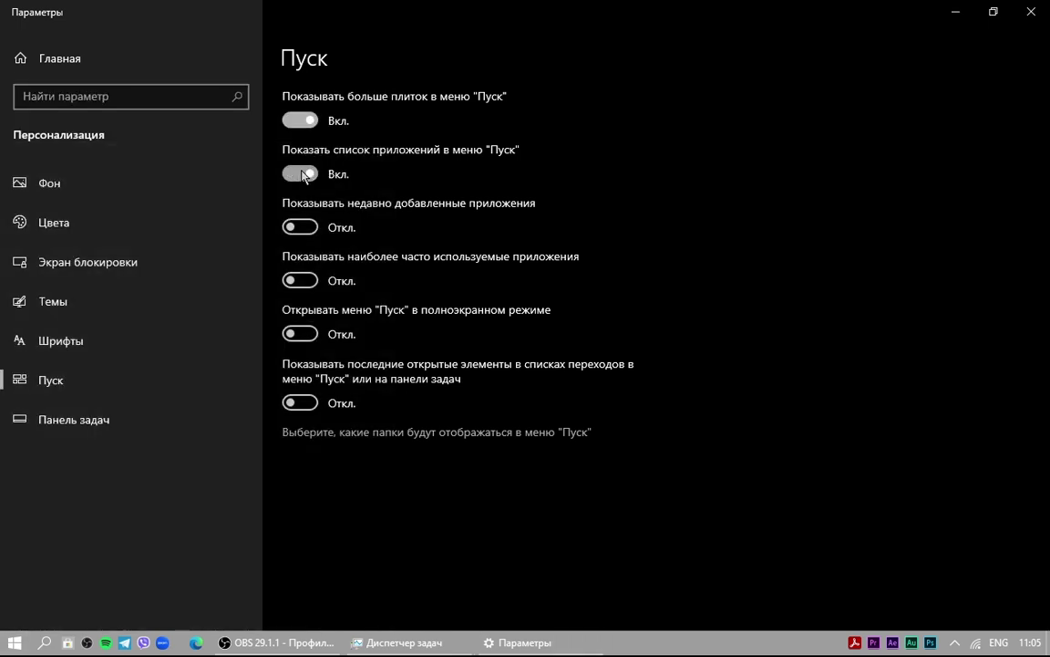
key("super")
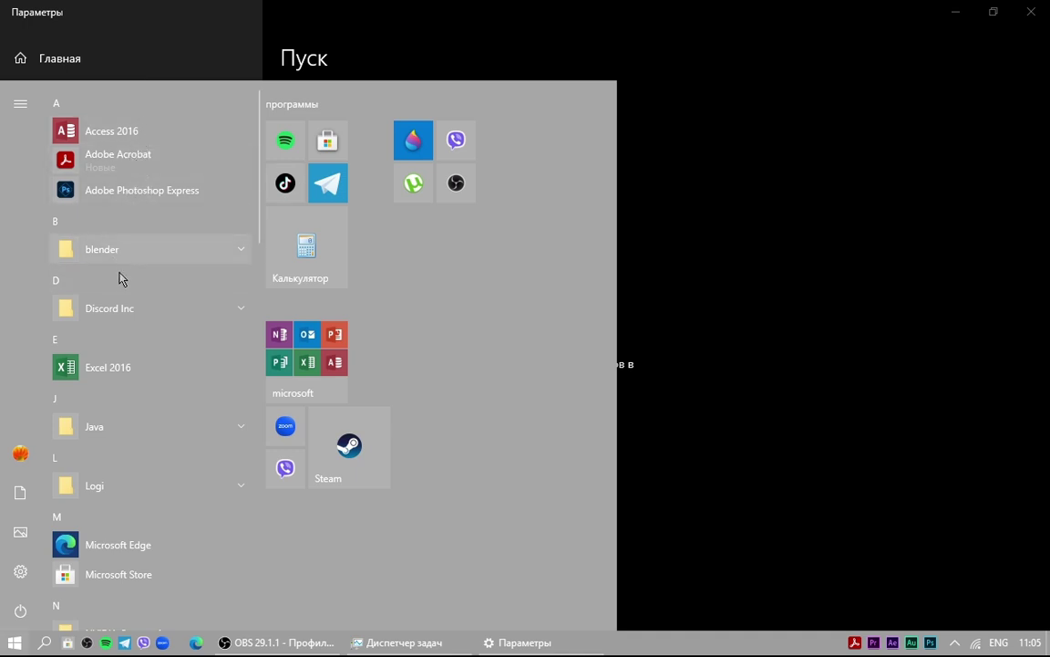
key("Escape")
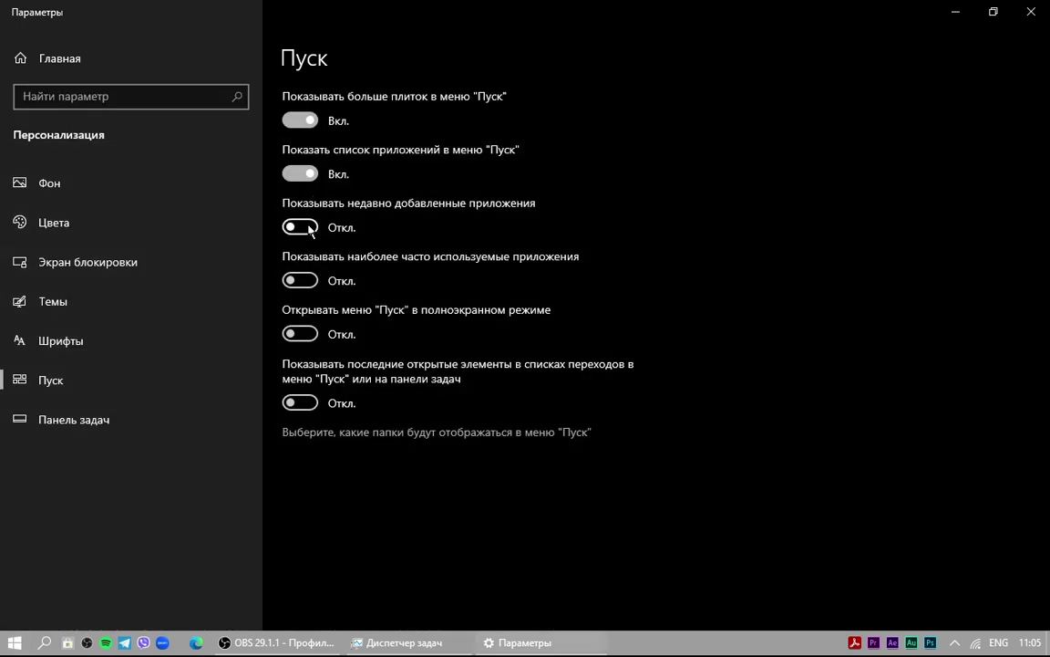
Step: Compare the Start menu without and with "Показывать недавно добавленные приложения" enabled, and turn the option off again
key("super")
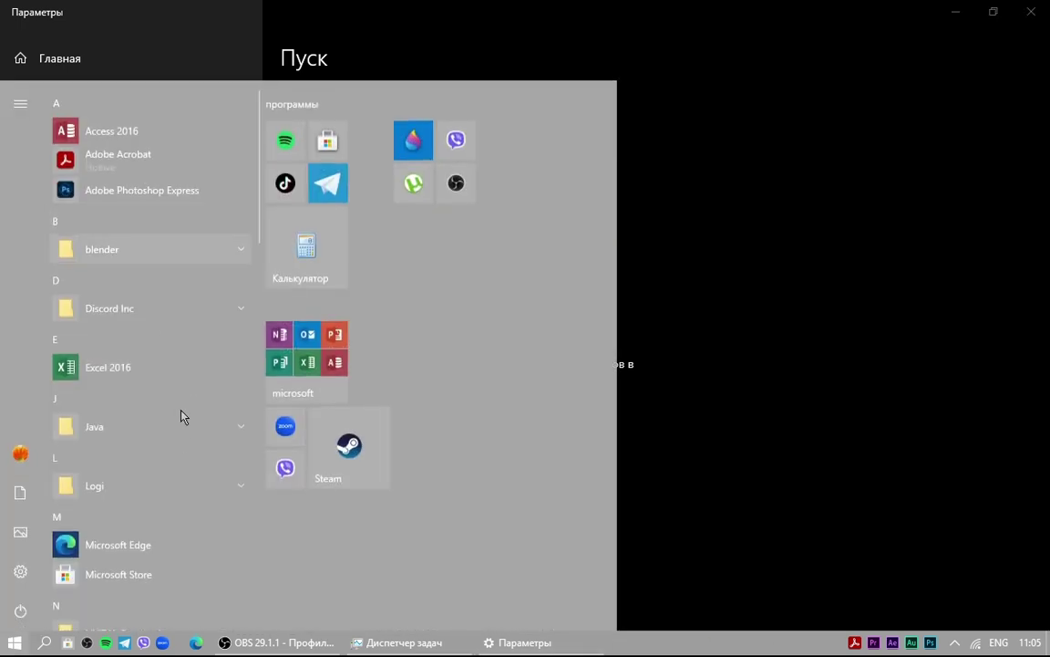
key("Escape")
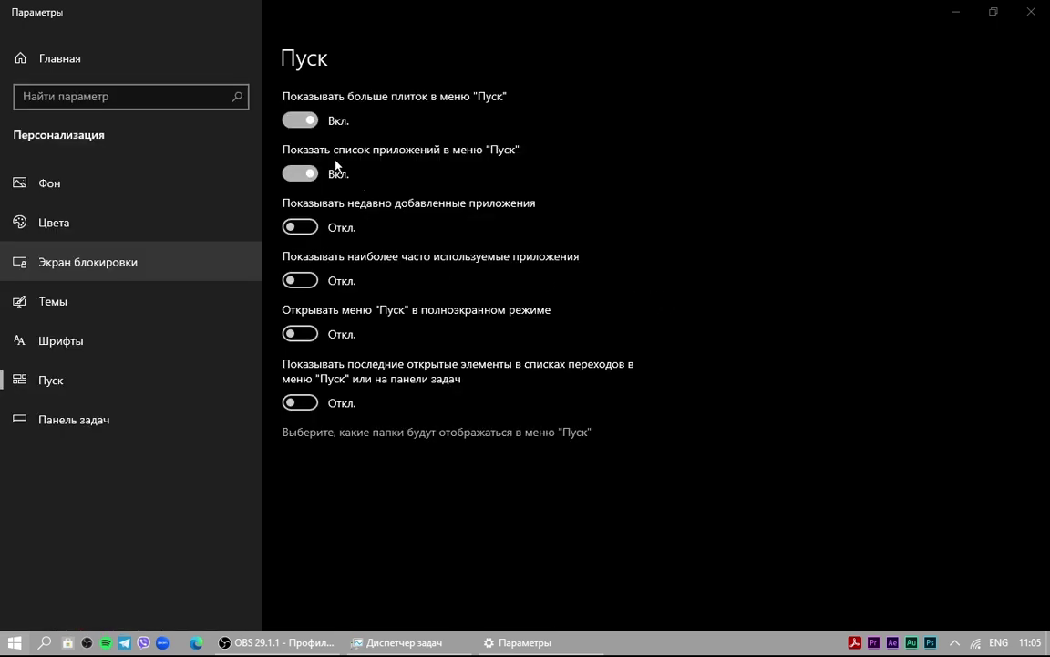
left_click(301, 232)
key("super")
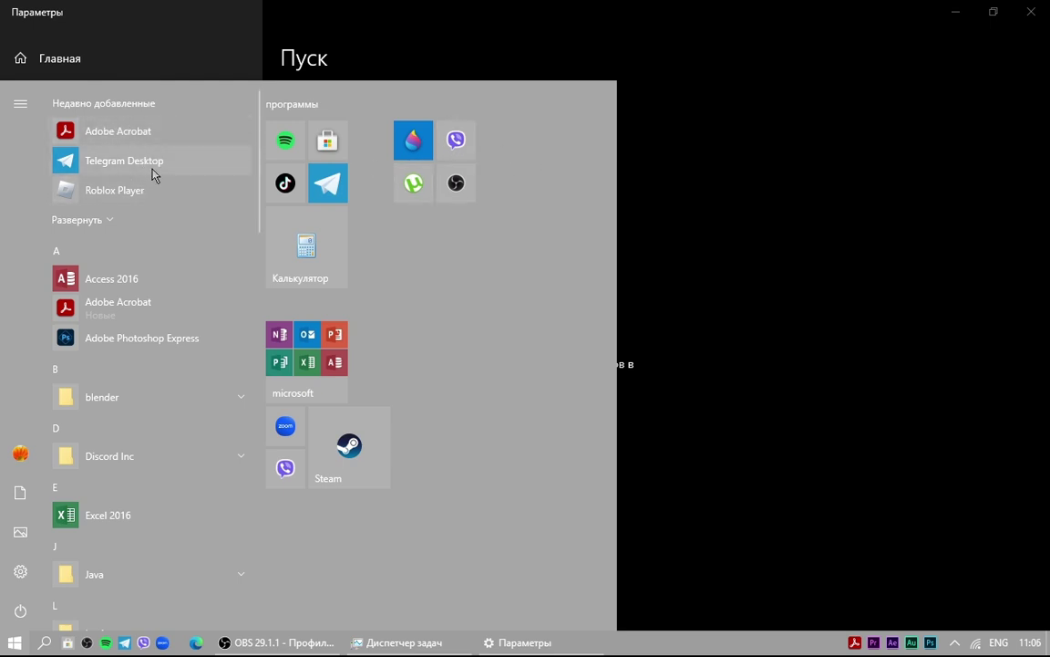
key("Escape")
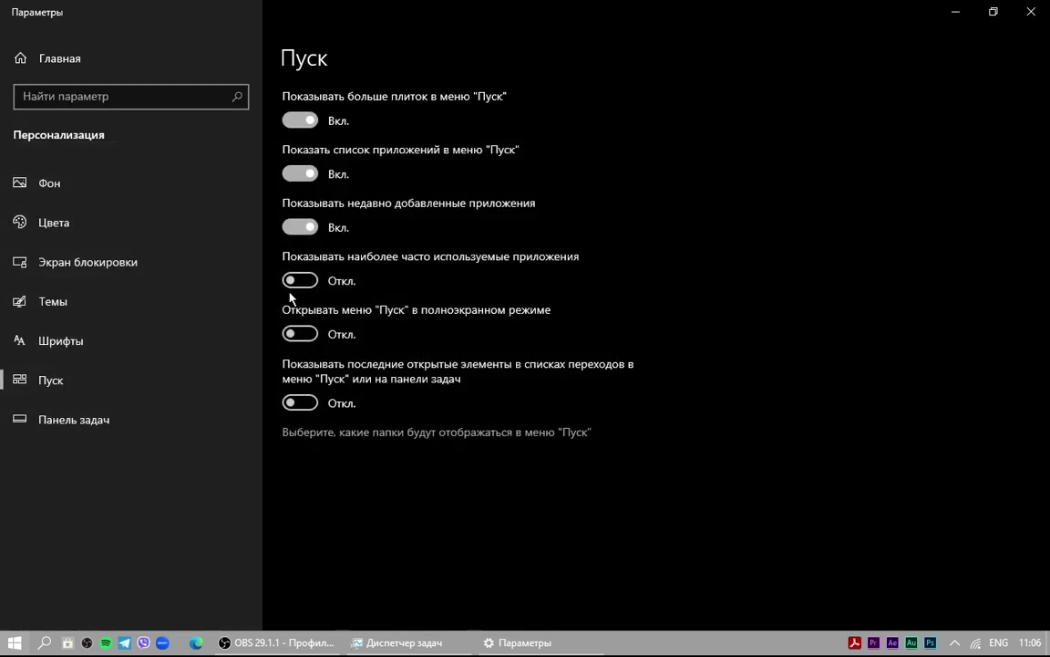
left_click(304, 229)
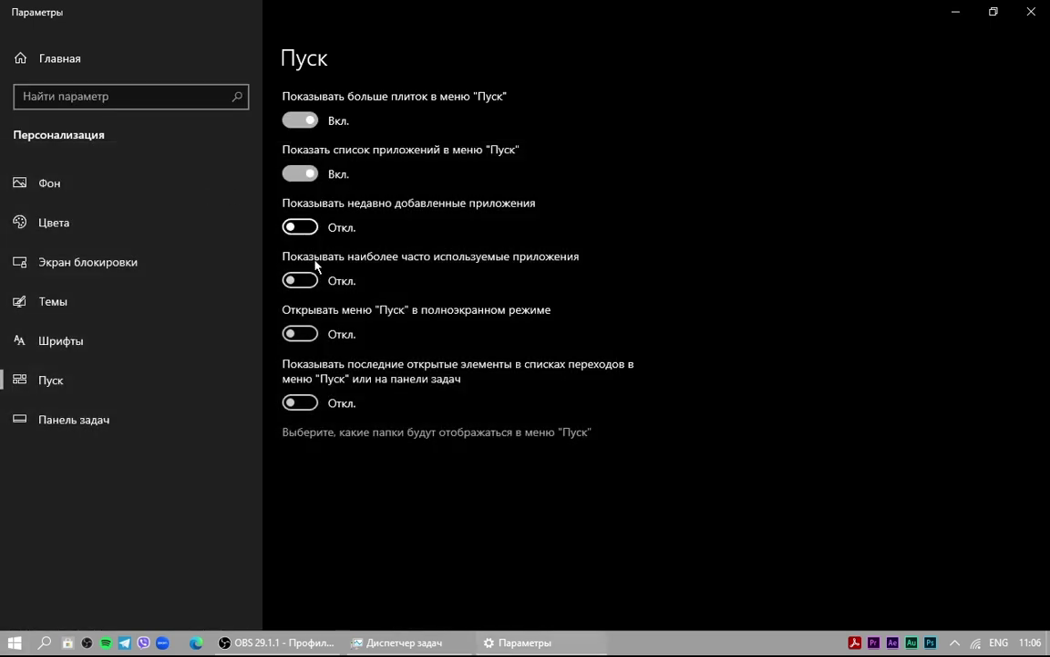
Step: Turn on "Показывать наиболее часто используемые приложения", view the frequently used apps in the Start menu, and turn the option off again
left_click(308, 283)
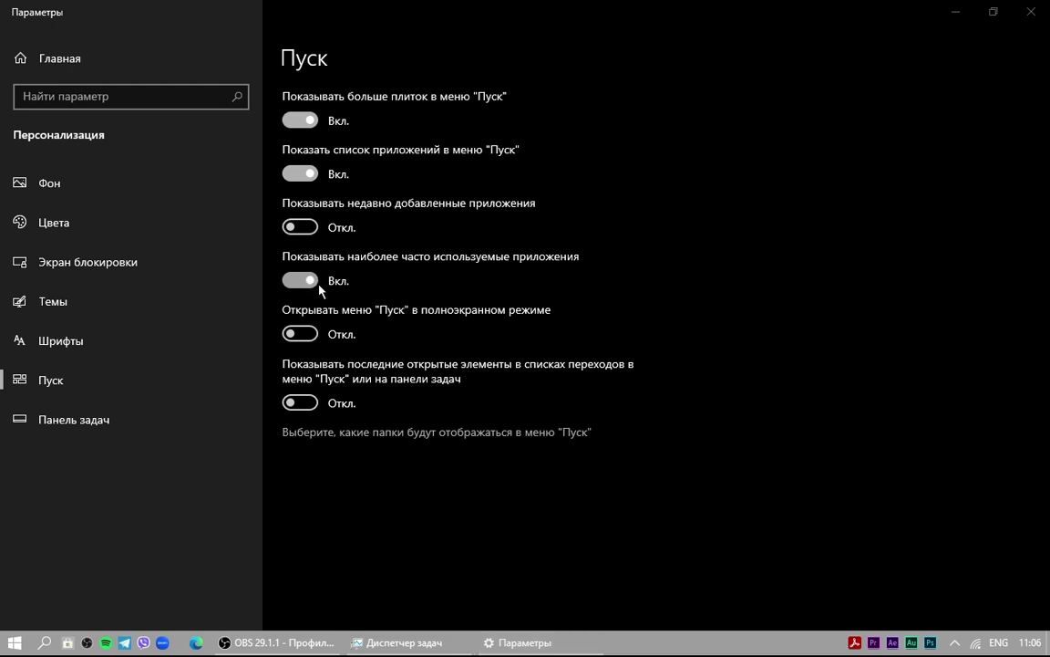
key("super")
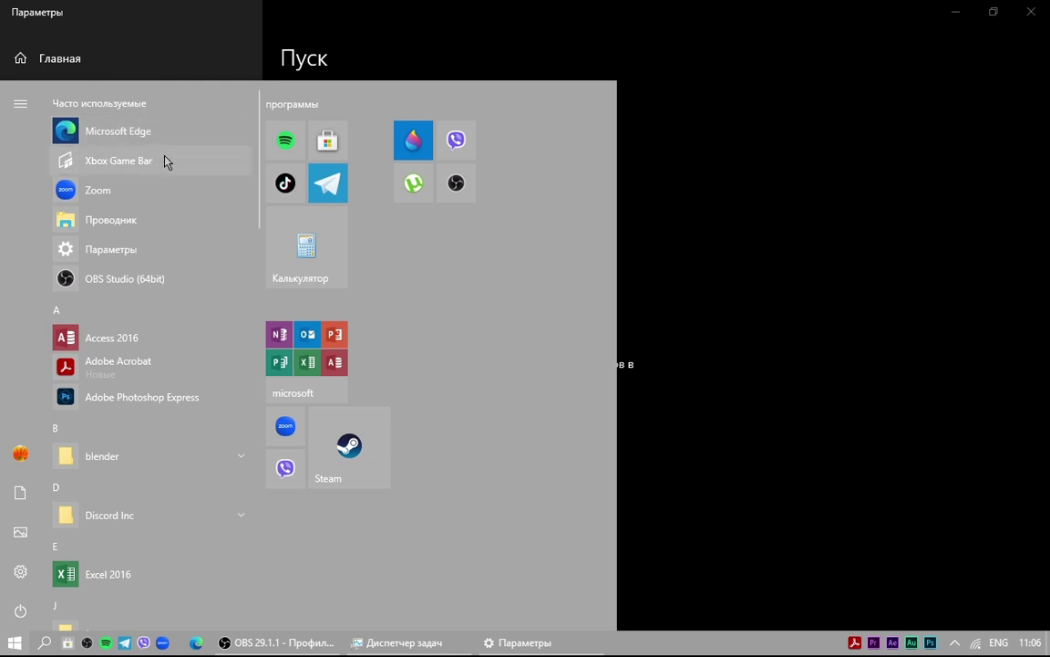
key("Escape")
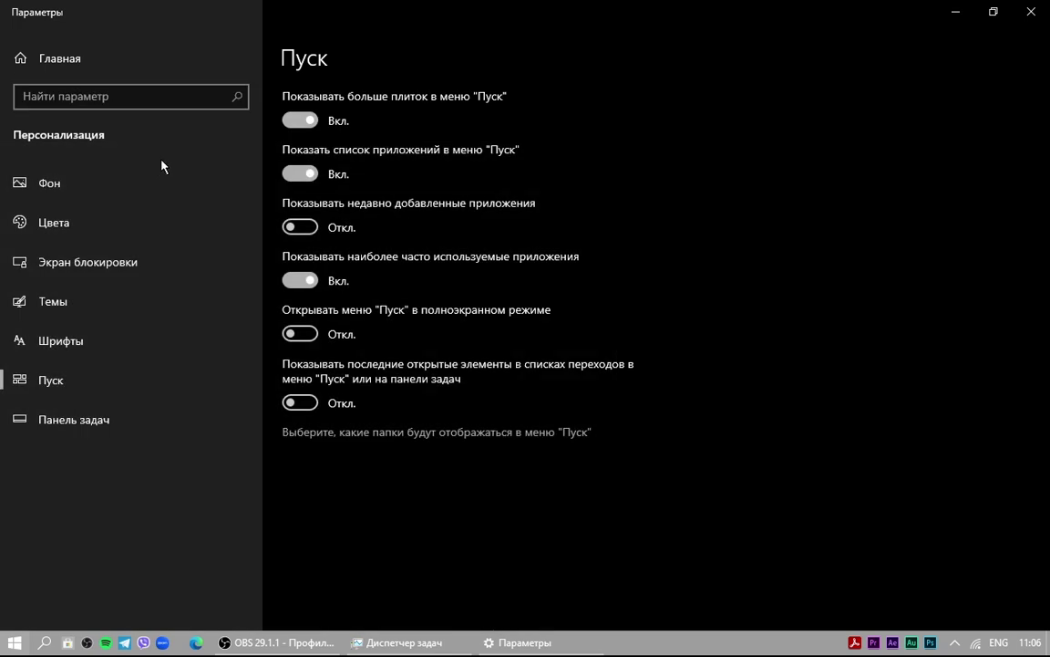
left_click(307, 279)
Step: Turn on "Открывать меню "Пуск" в полноэкранном режиме" and look through the full-screen Start menu's pinned tiles and all-apps list
left_click(310, 334)
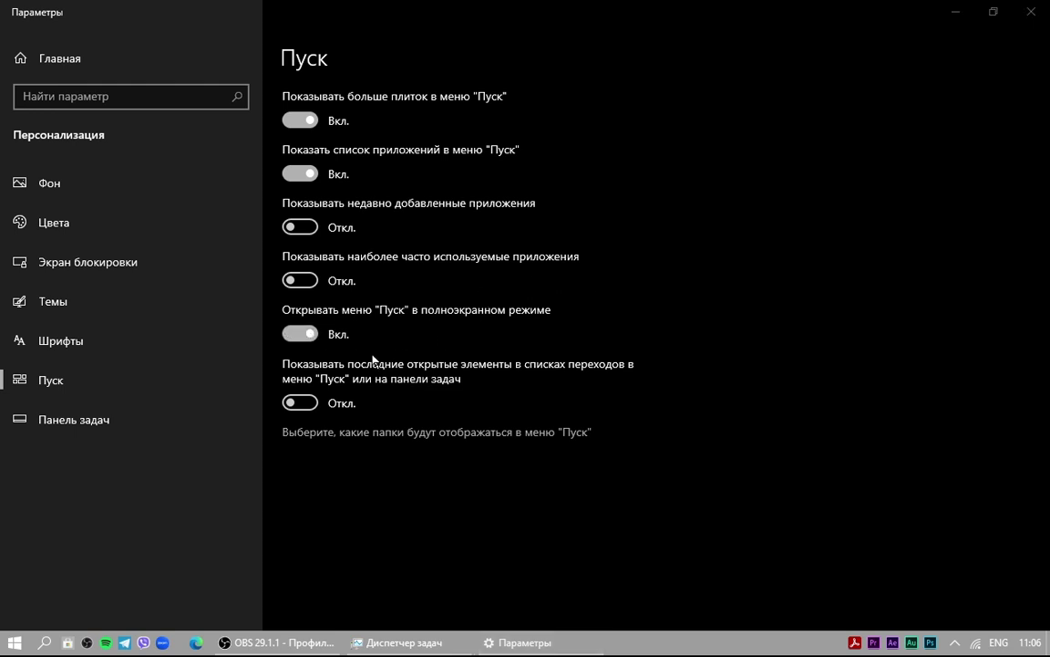
key("super")
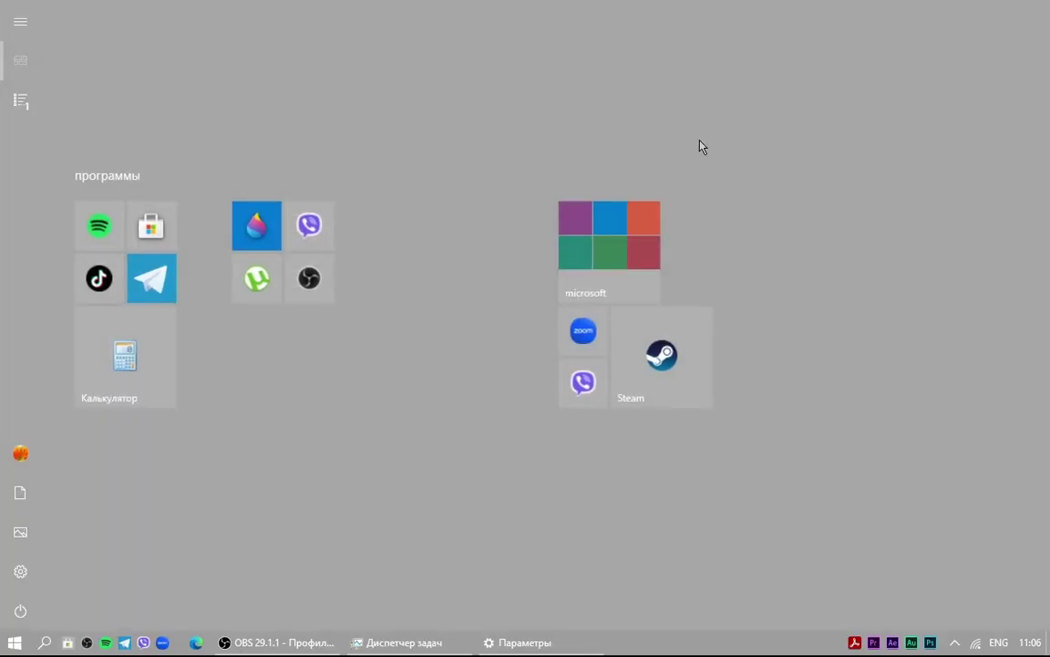
mouse_move(625, 189)
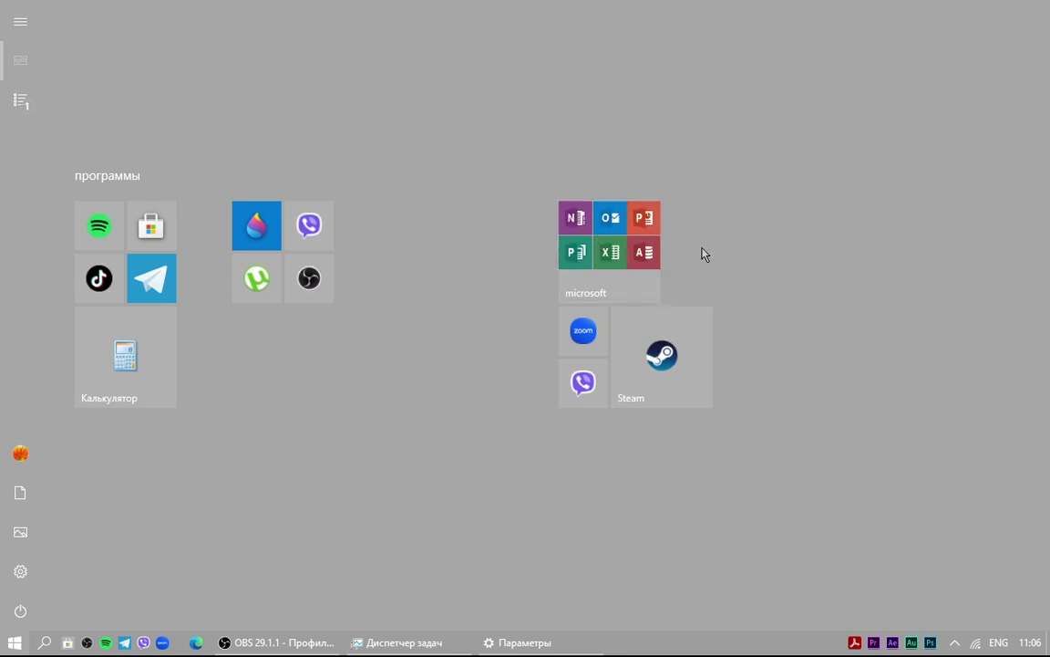
left_click(20, 21)
left_click(20, 101)
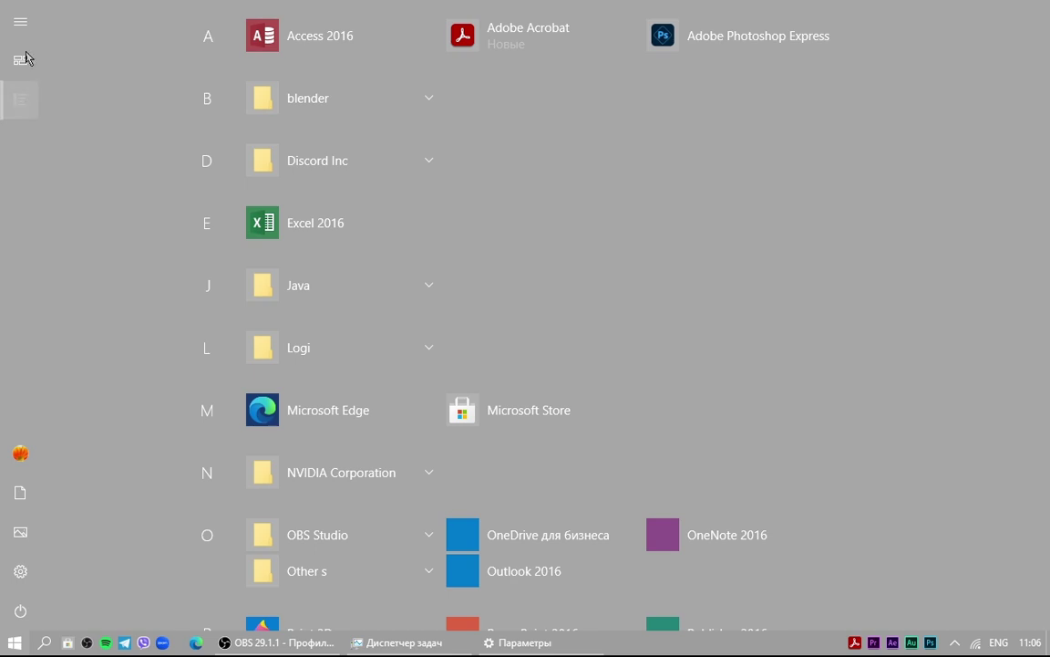
left_click(28, 73)
left_click(459, 315)
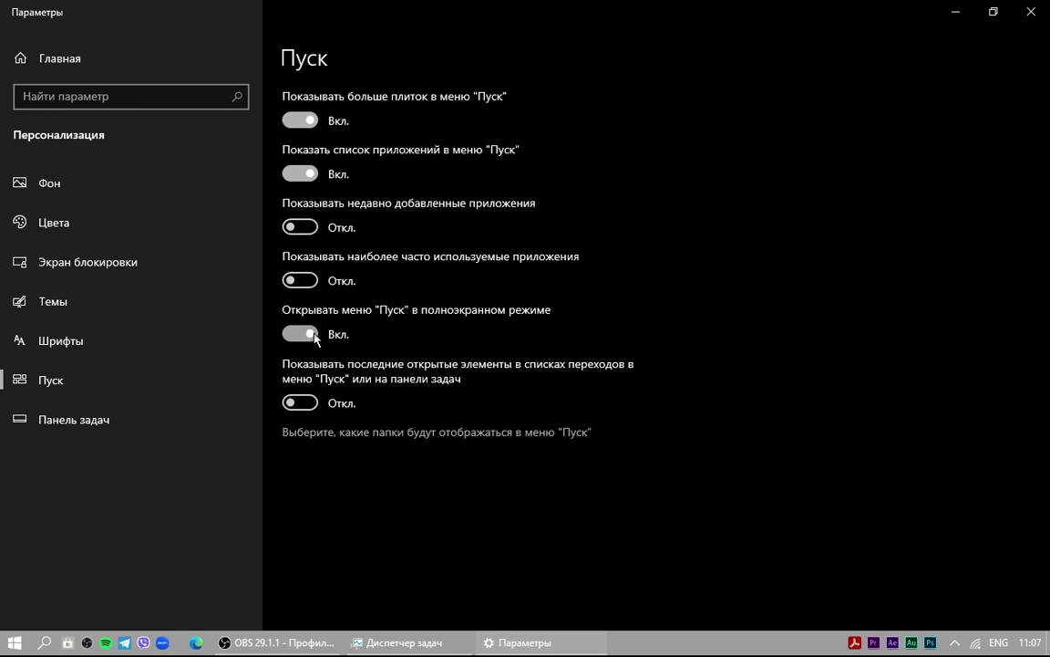
Step: Turn off full-screen mode for the Start menu and check how the menu opens
left_click(306, 334)
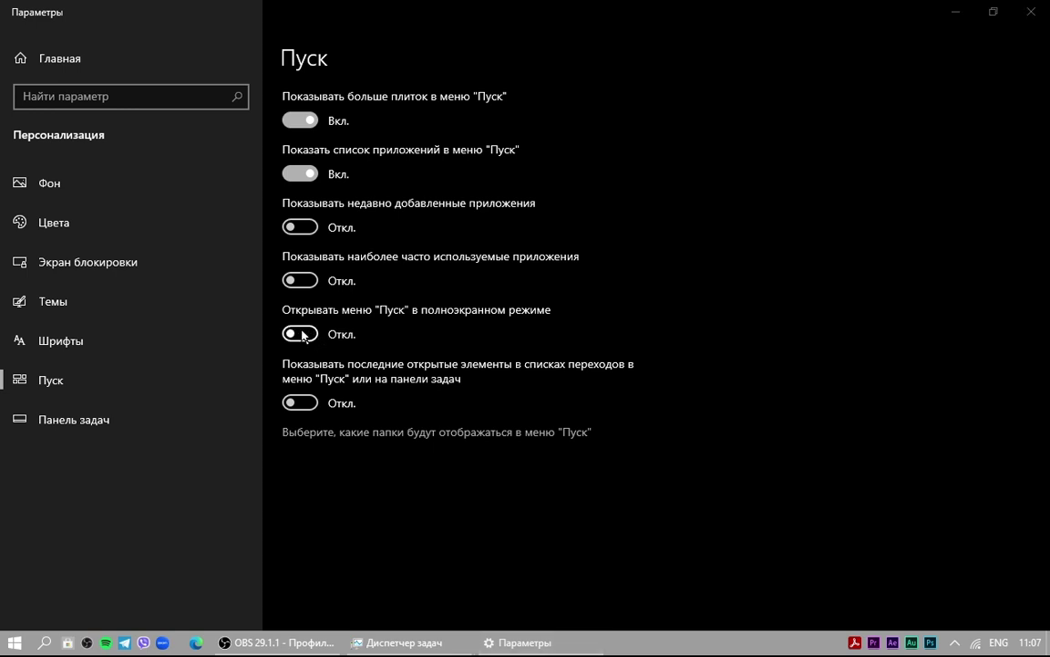
key("super")
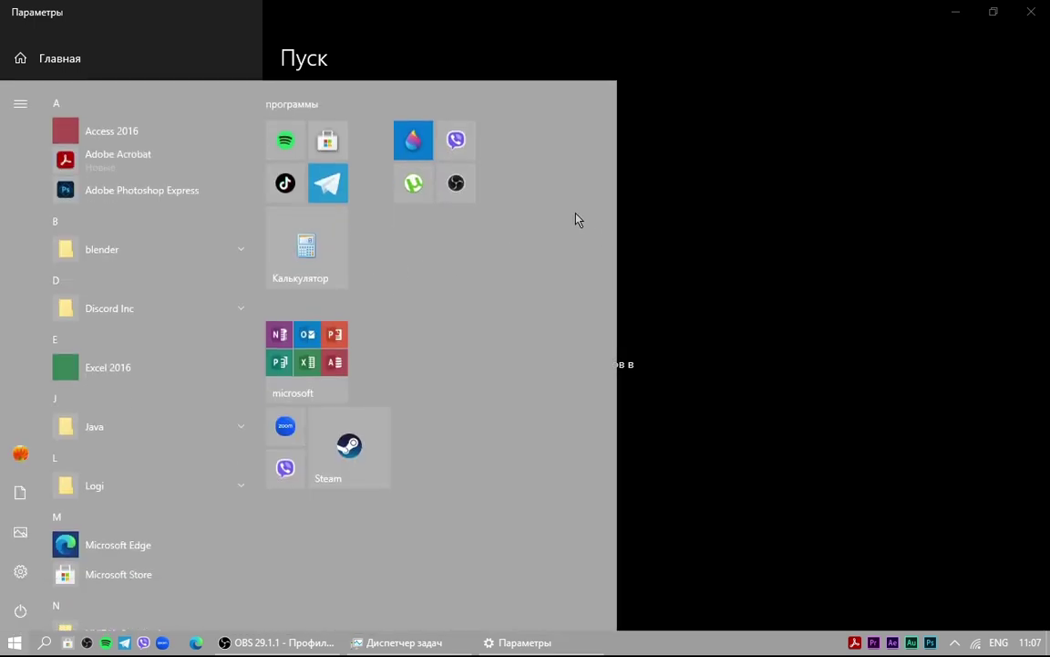
key("super")
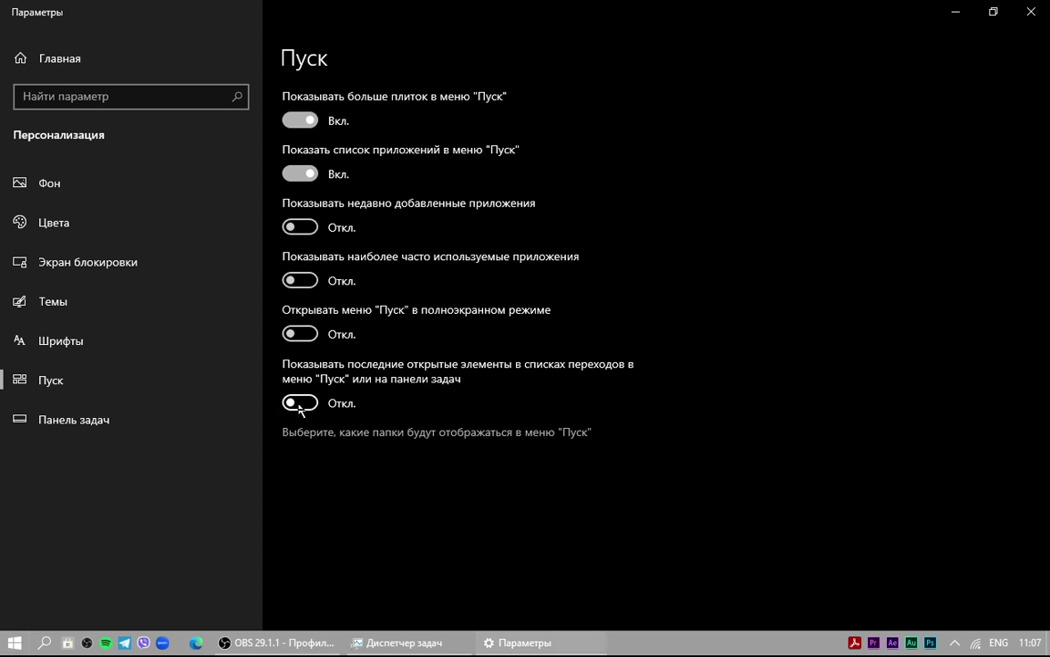
Step: Turn on showing recently opened items in the Start menu and taskbar jump lists, check the Start menu, and turn the option off again
left_click(300, 407)
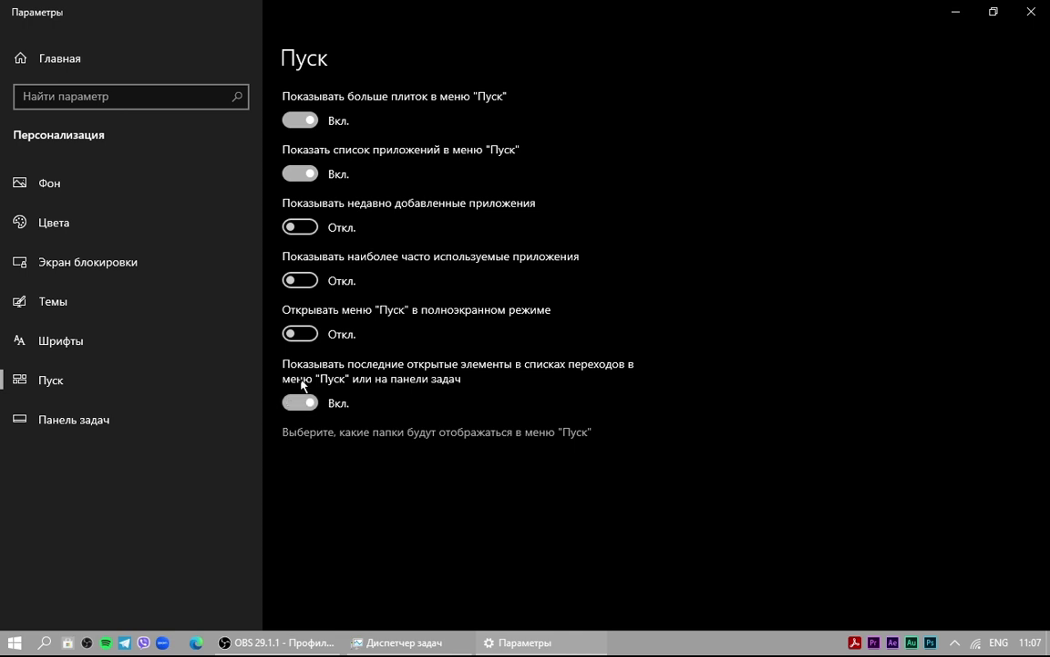
key("super")
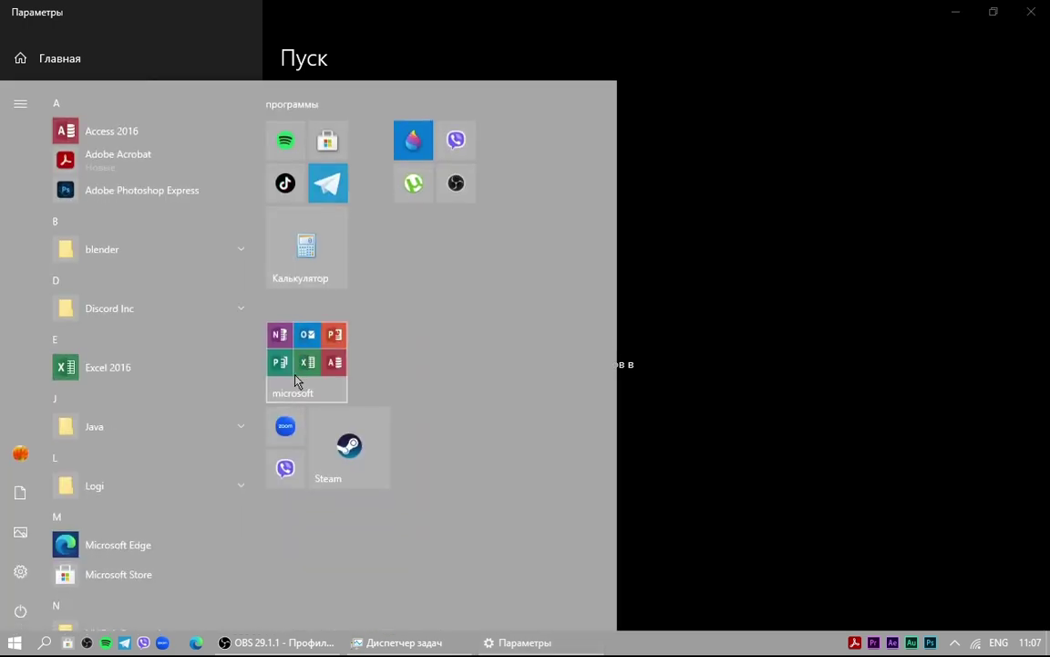
key("super")
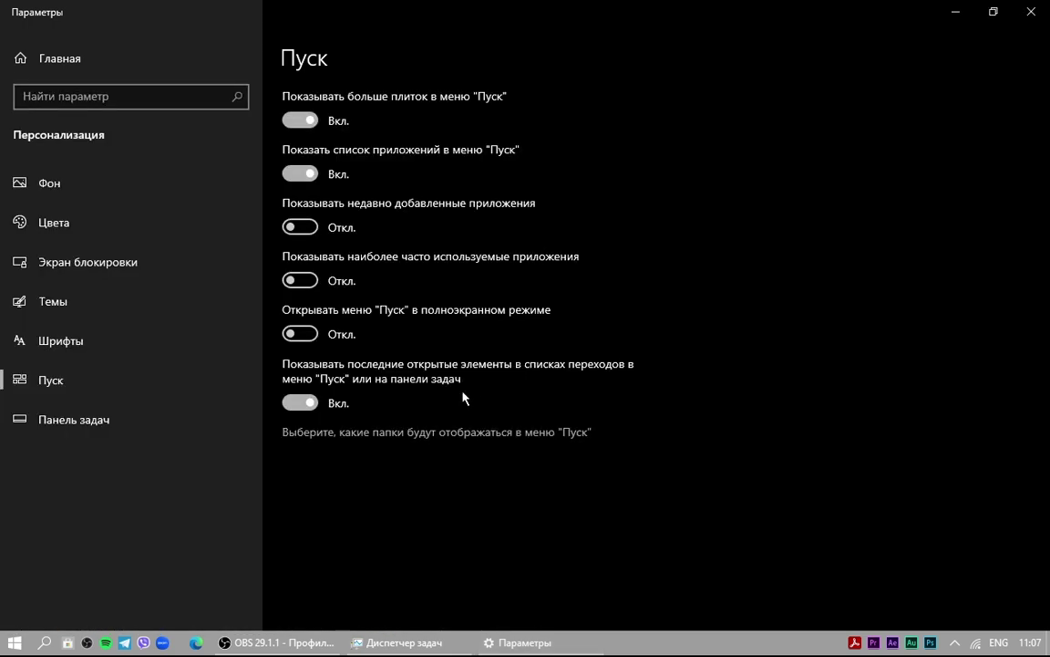
left_click(307, 402)
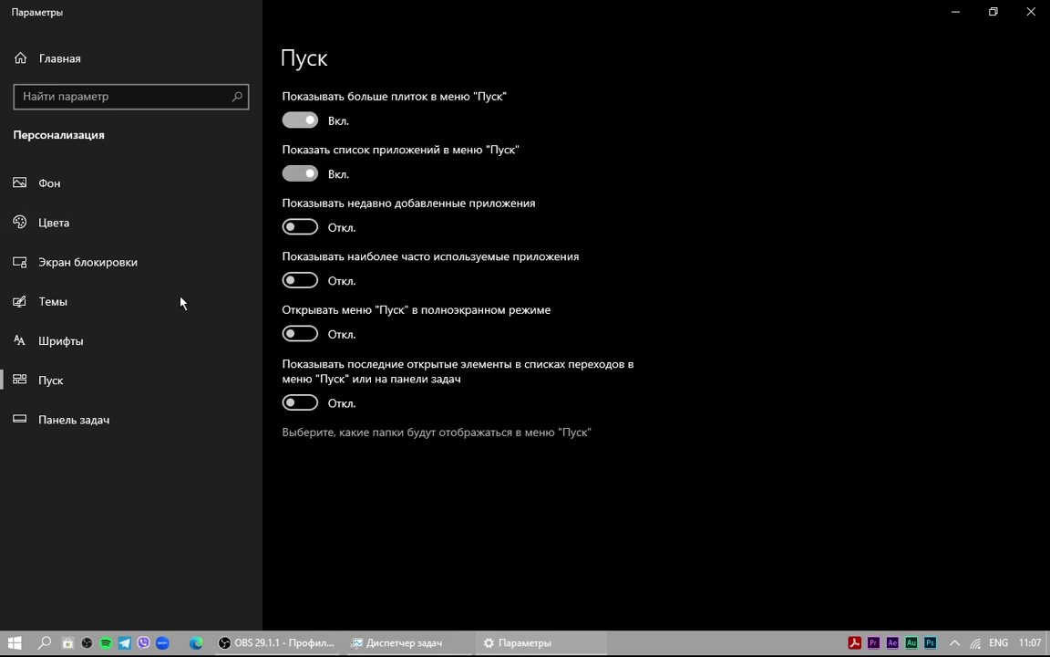
Step: View the Шрифты page, and look over the current theme's settings and the available themes on the Темы page
left_click(134, 348)
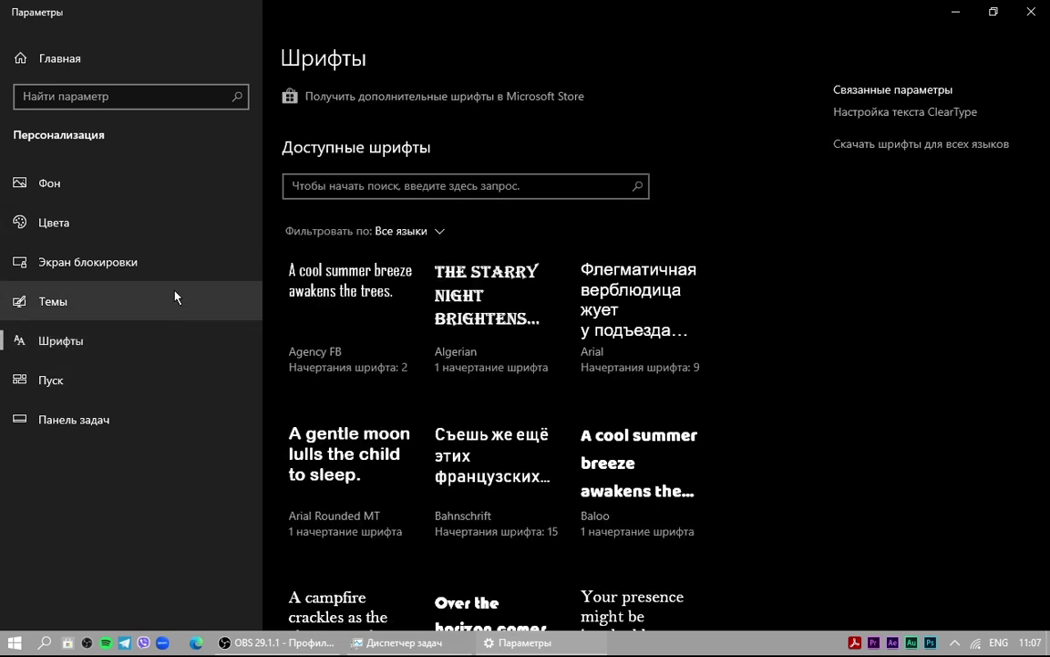
left_click(123, 310)
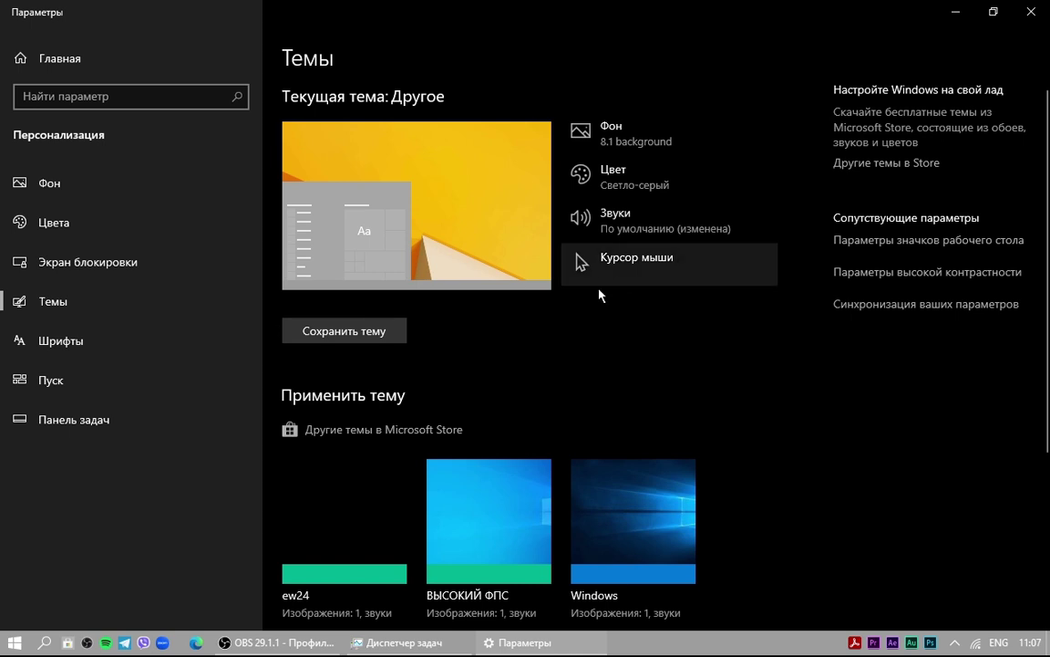
scroll(589, 273, "down", 2)
scroll(594, 262, "up", 2)
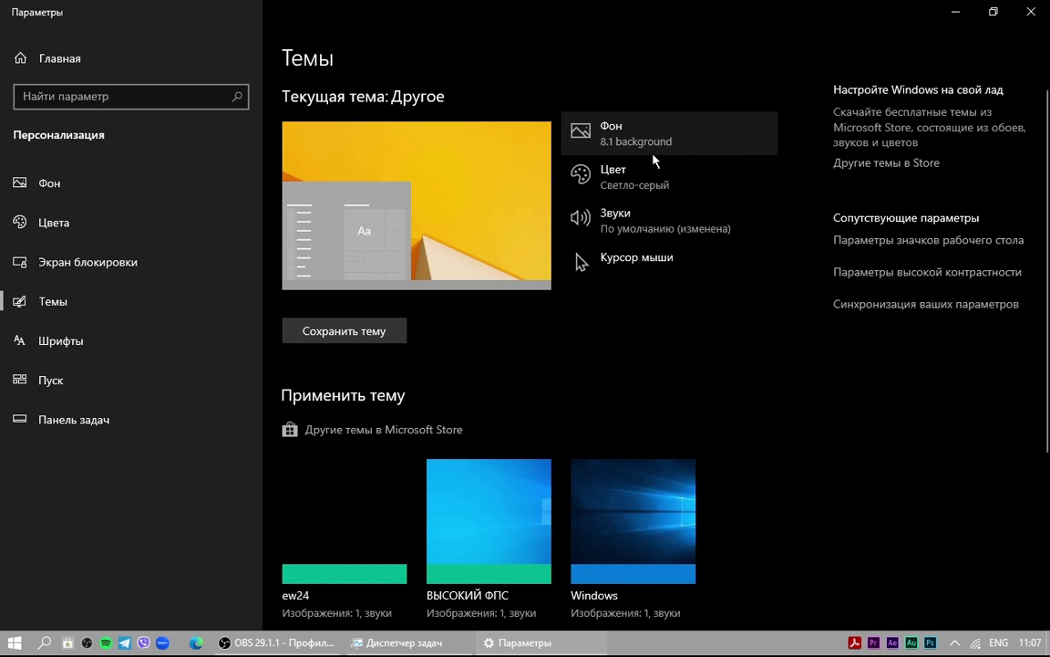
scroll(609, 406, "down", 1)
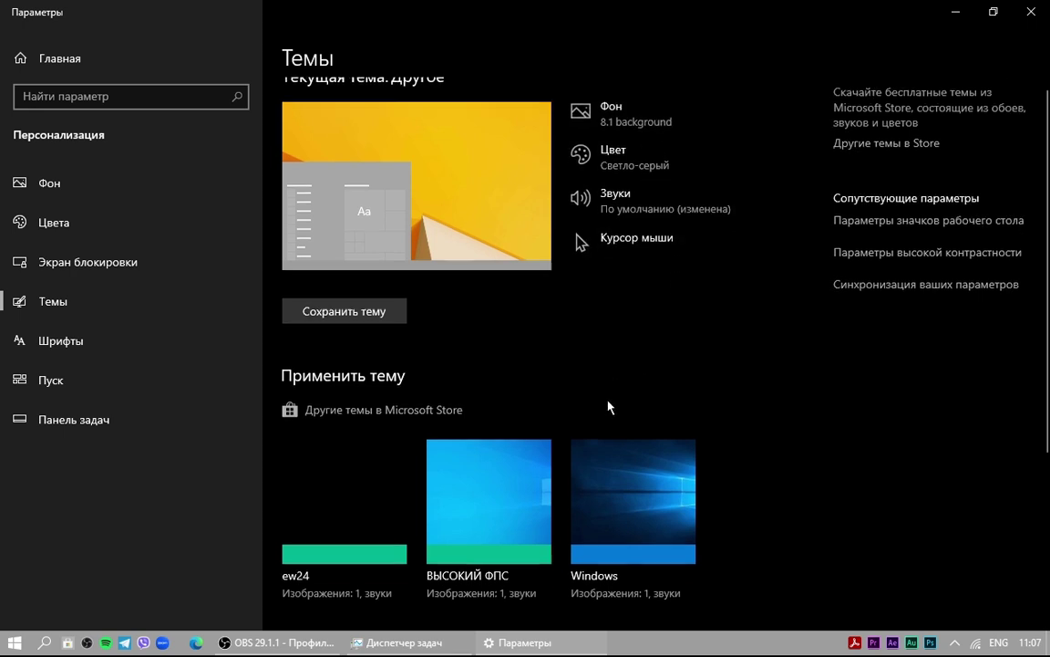
Step: Look through the available themes on the Темы page and check how the current theme looks on the desktop and Start menu
scroll(609, 406, "down", 3)
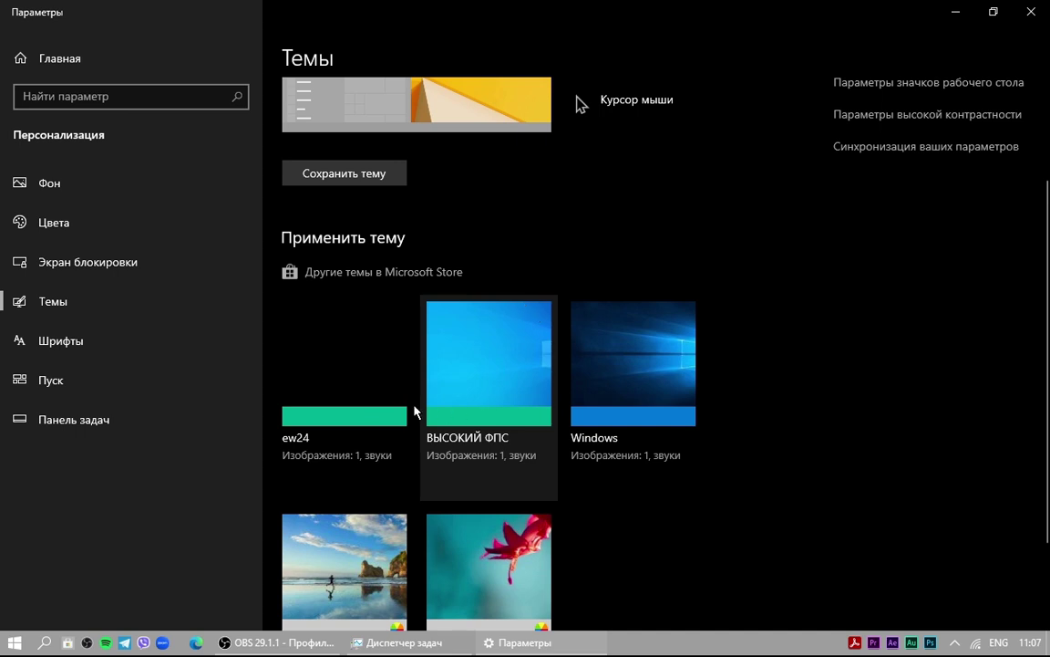
scroll(415, 410, "down", 3)
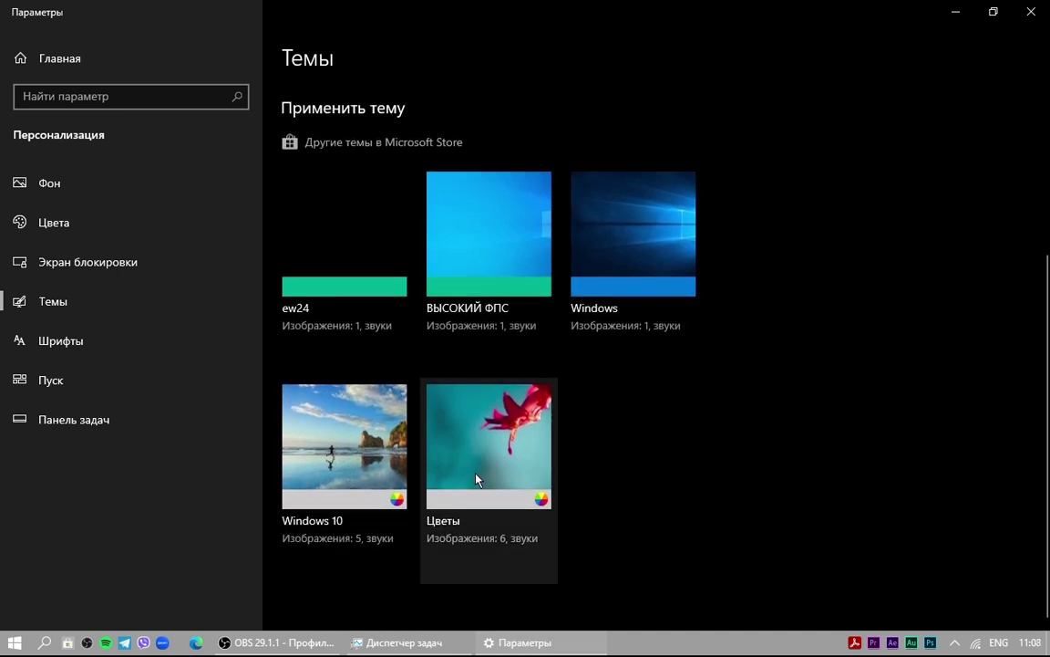
scroll(305, 242, "up", 5)
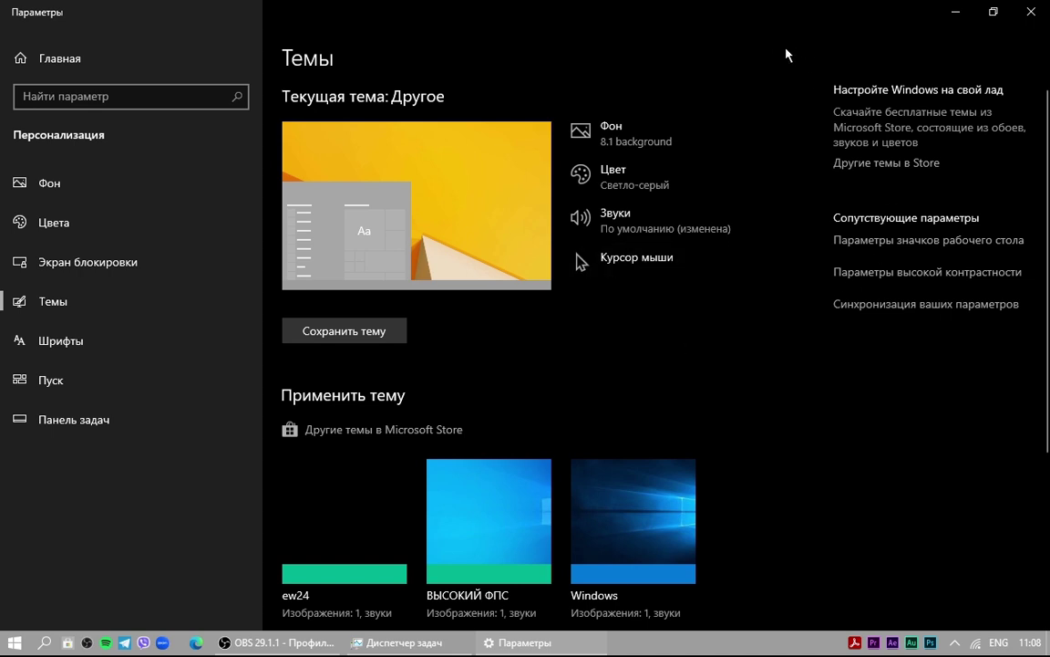
left_click(952, 12)
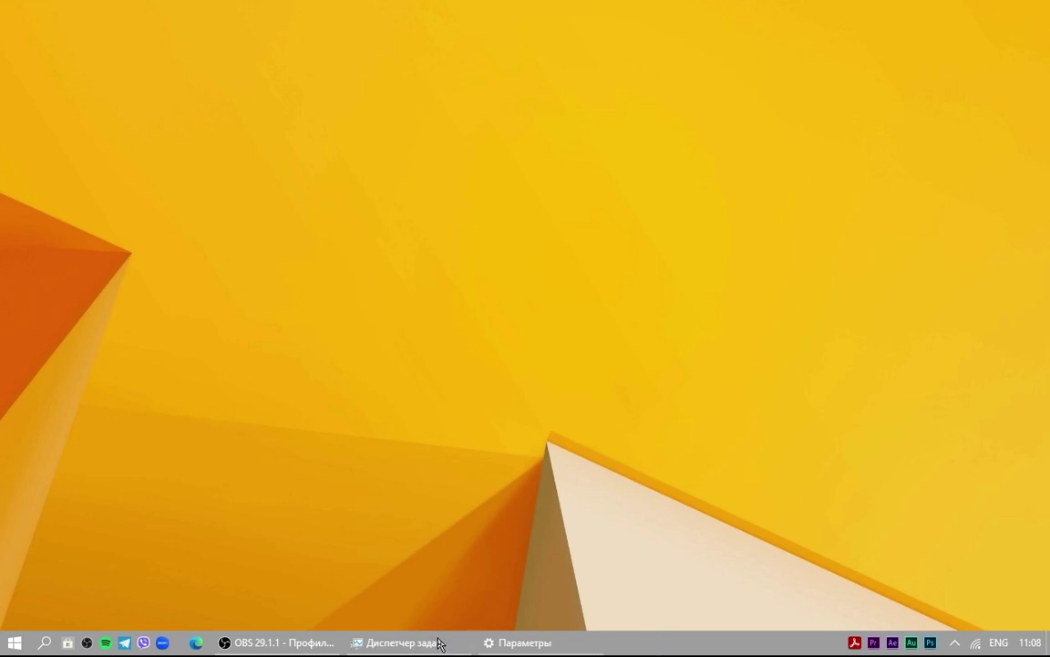
key("super")
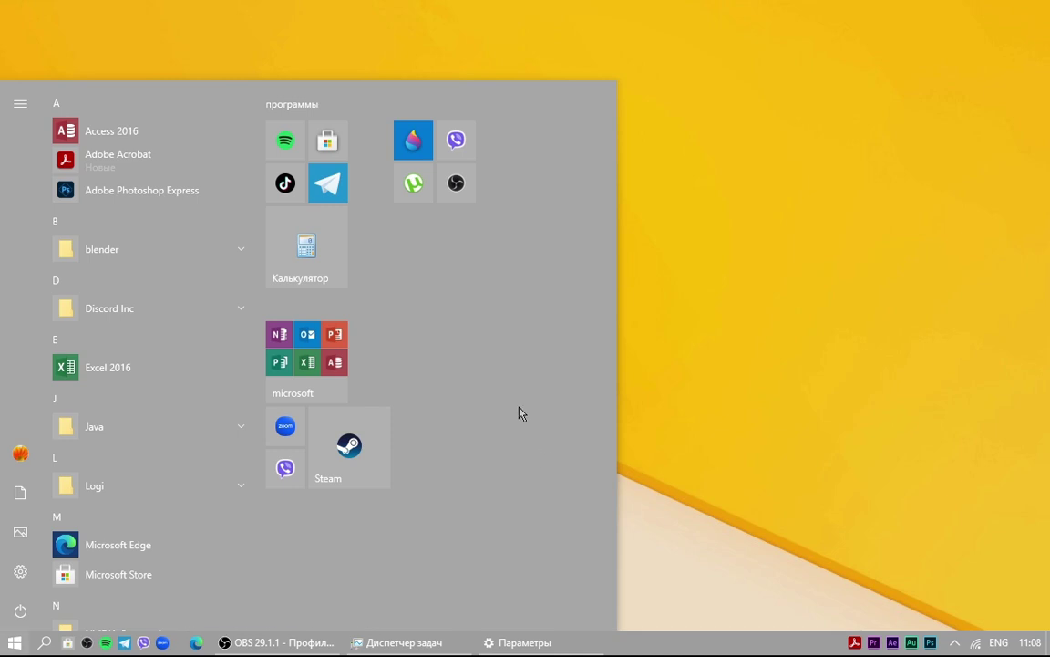
key("Escape")
Step: Return to the Темы page and review the "Курсор мыши" settings with the list of pointer shapes
left_click(545, 642)
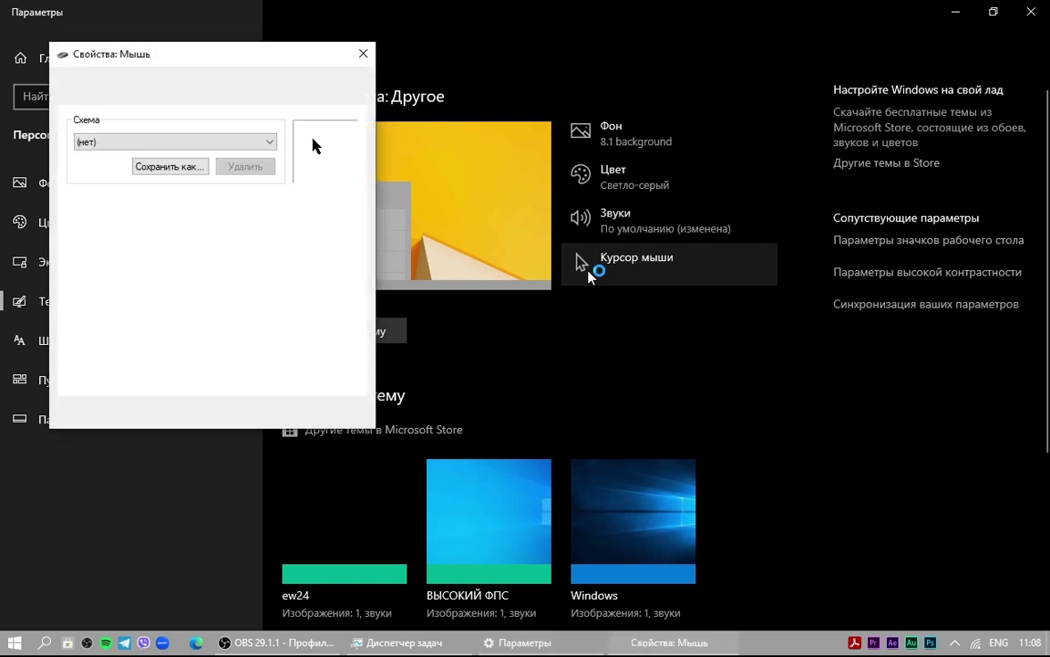
scroll(294, 294, "down", 3)
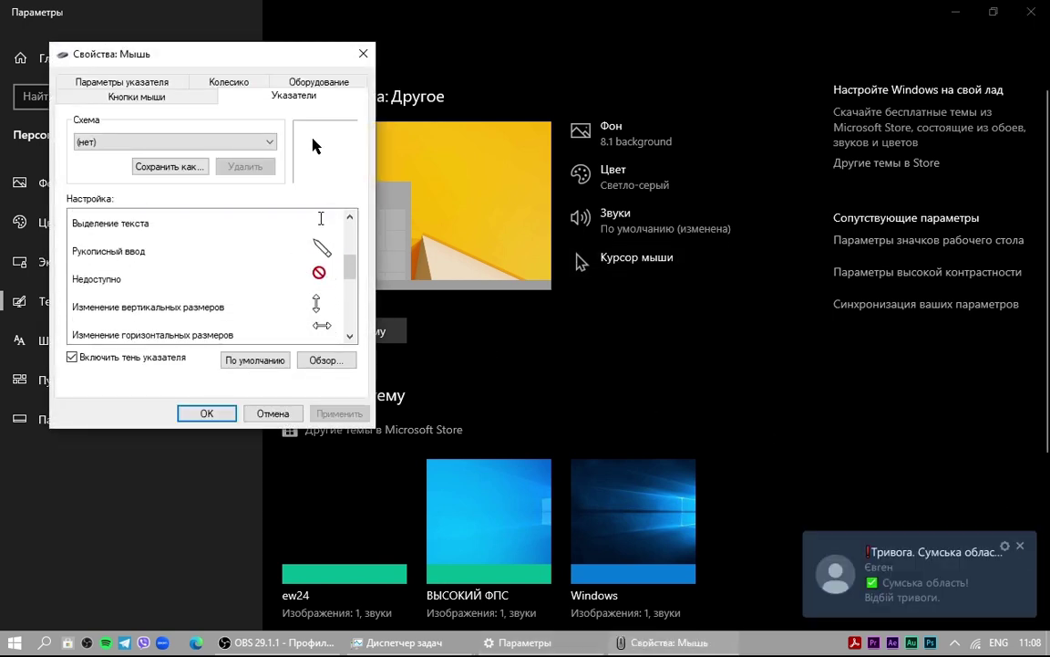
scroll(241, 259, "down", 3)
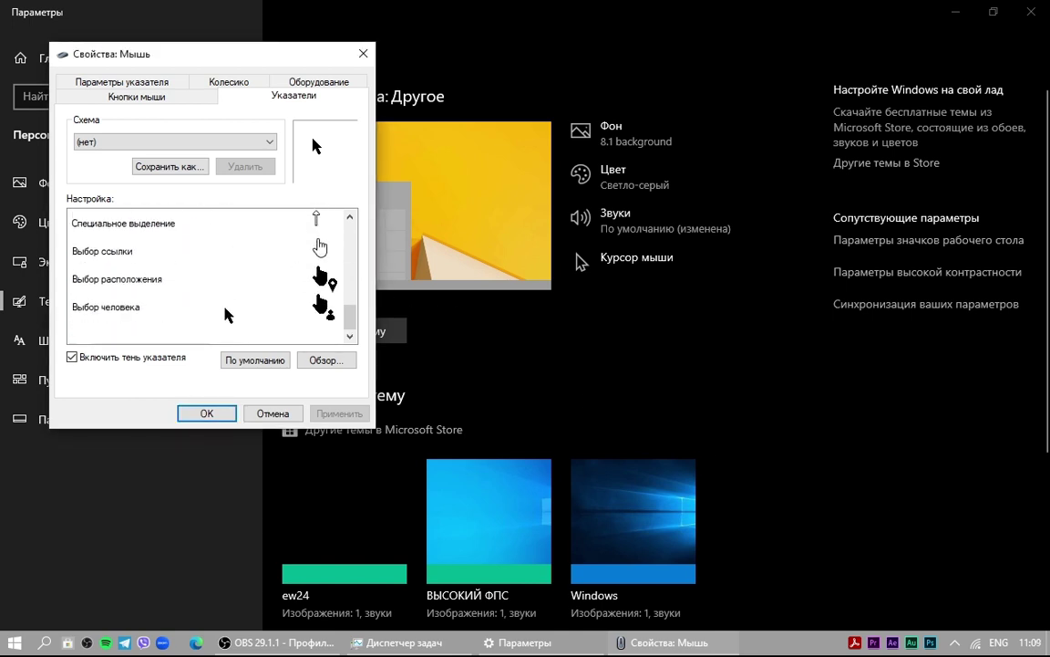
left_click(209, 413)
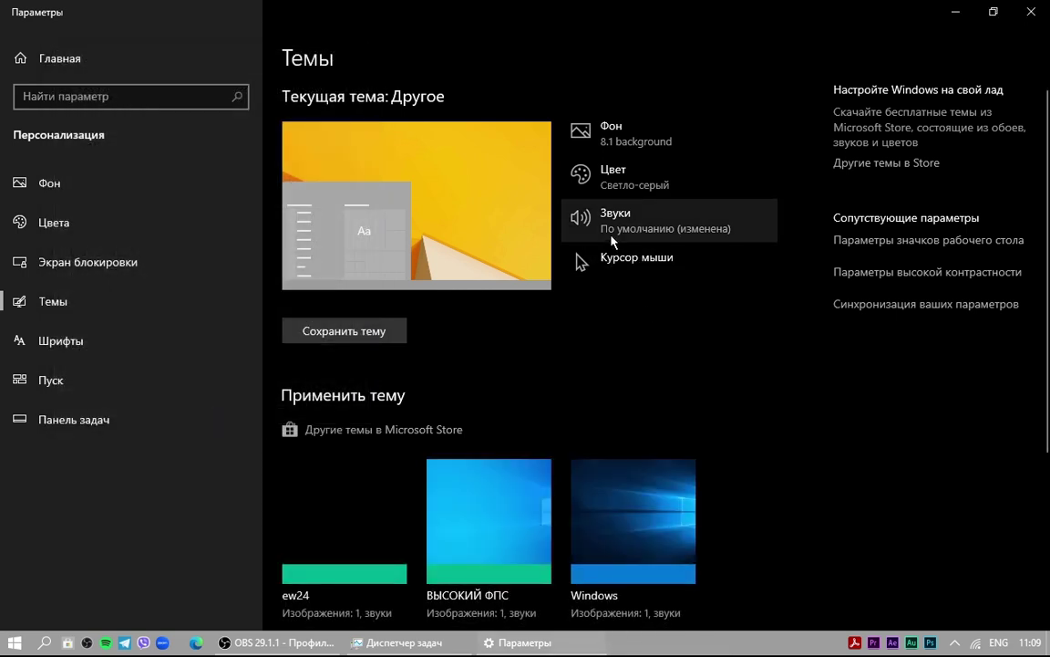
scroll(456, 420, "down", 2)
scroll(420, 383, "up", 2)
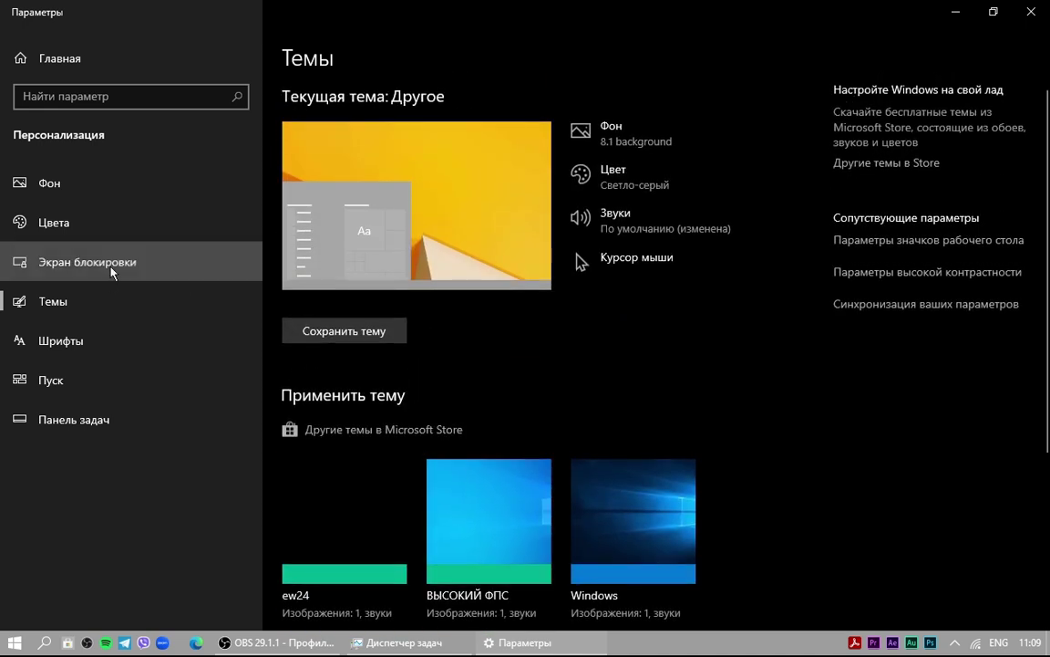
Step: Look over the Экран блокировки page and its background type options, keeping the background set to Фото
left_click(133, 264)
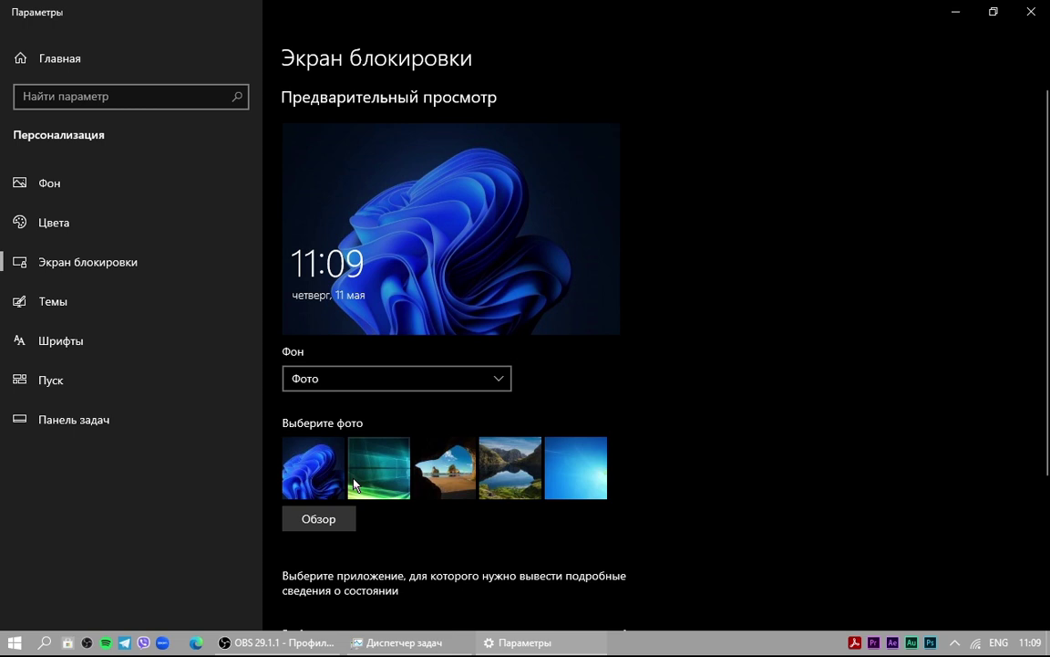
scroll(480, 250, "down", 3)
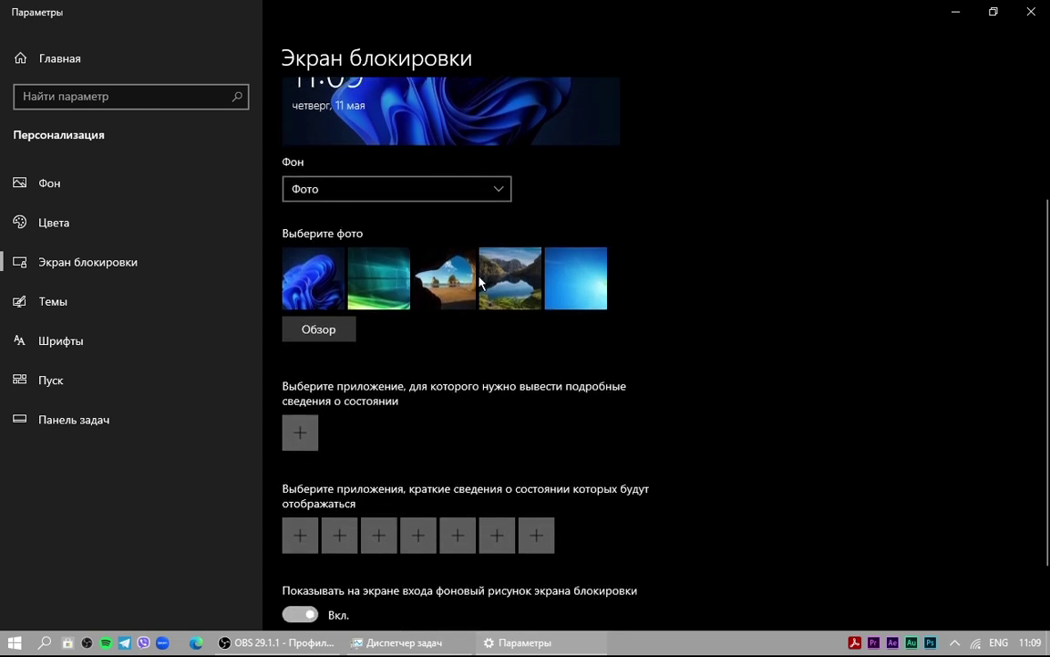
scroll(493, 221, "up", 1)
scroll(493, 214, "up", 2)
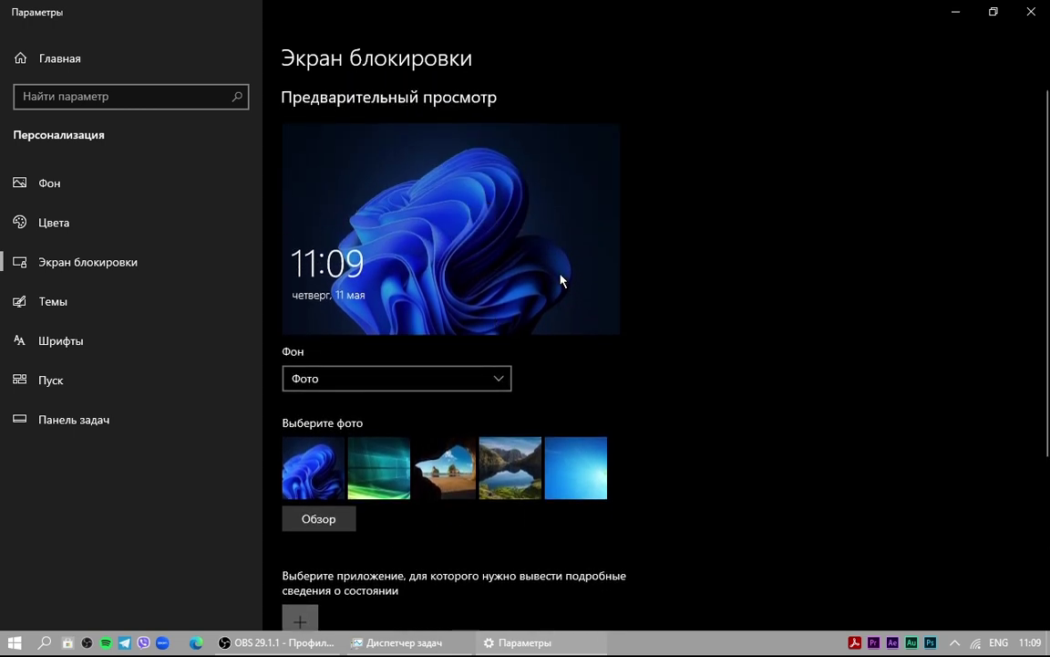
left_click(444, 379)
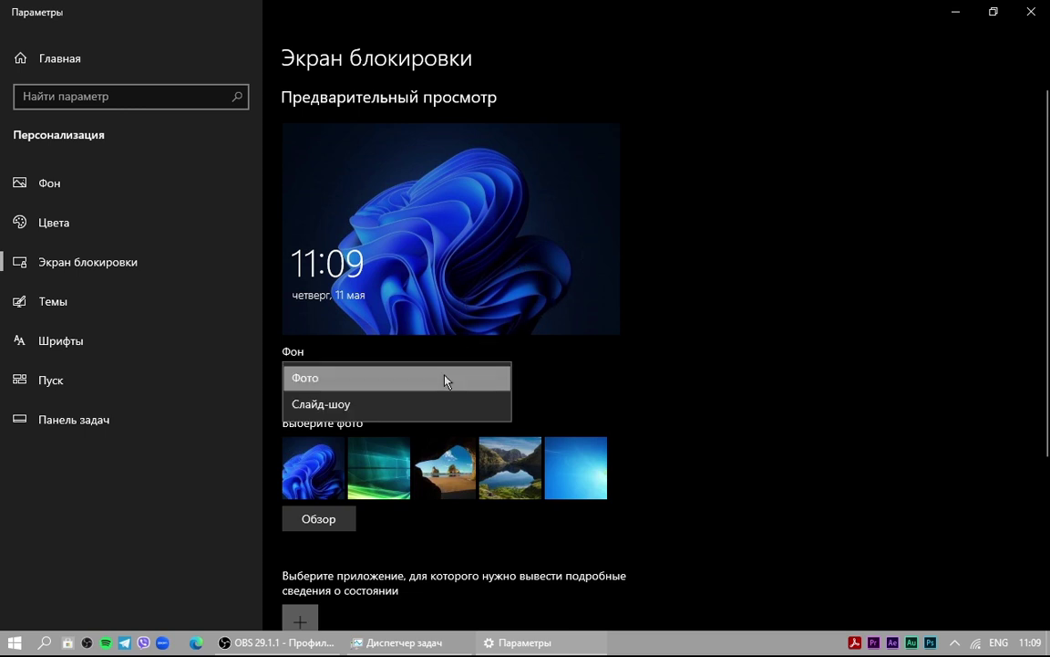
left_click(463, 379)
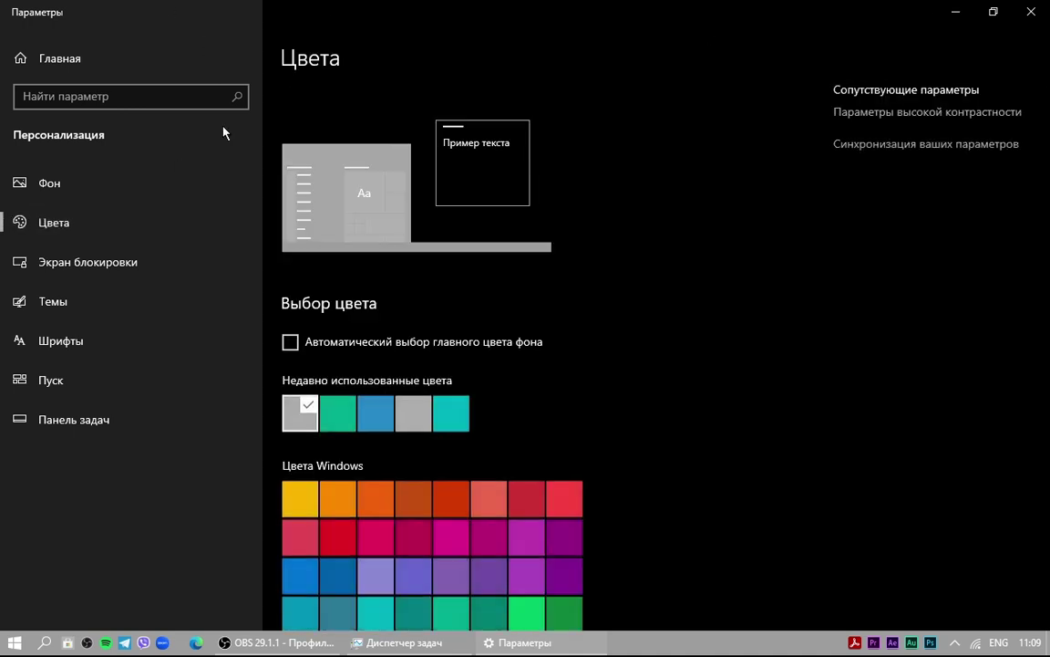
Step: Look over the accent colors on the Цвета page and leave the settings
scroll(496, 364, "down", 2)
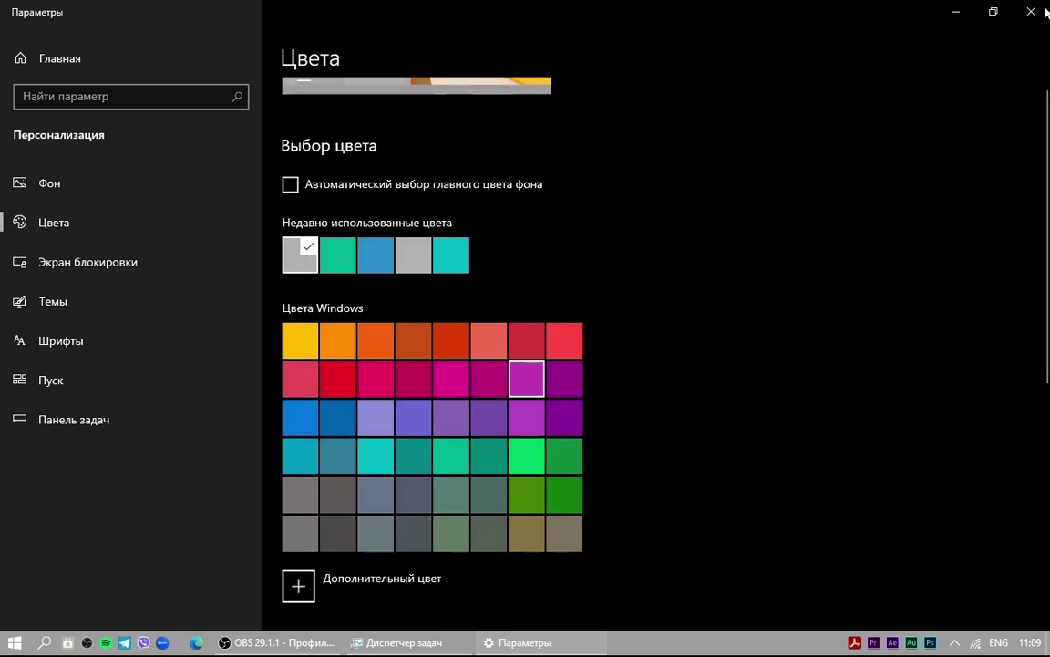
scroll(525, 374, "down", 3)
left_click(955, 12)
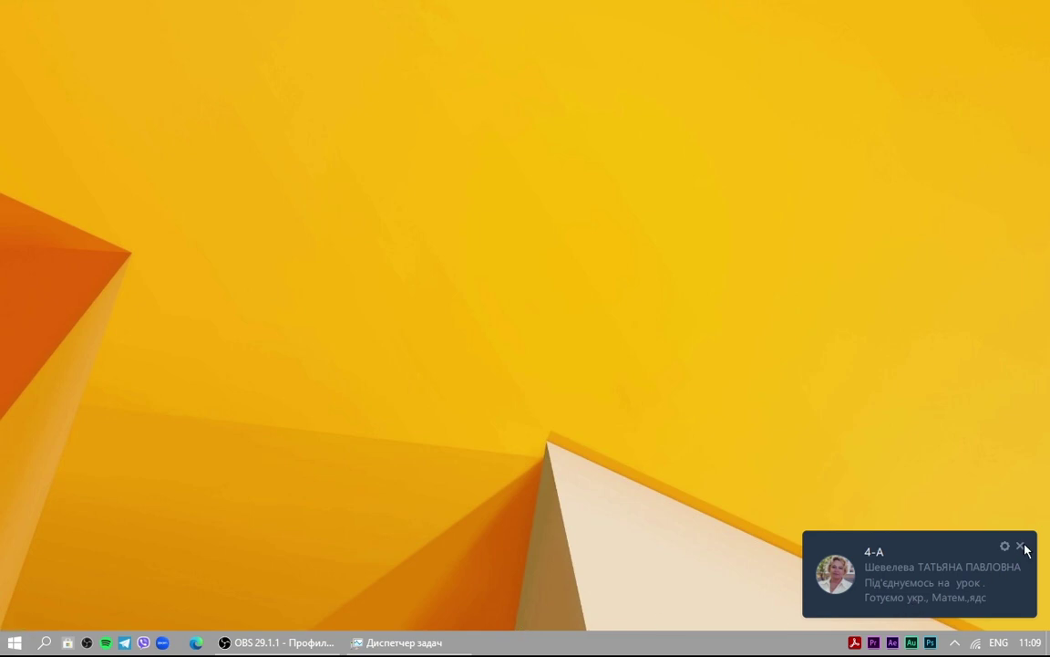
Step: Dismiss the message notification and check the Start menu's appearance
left_click(1022, 546)
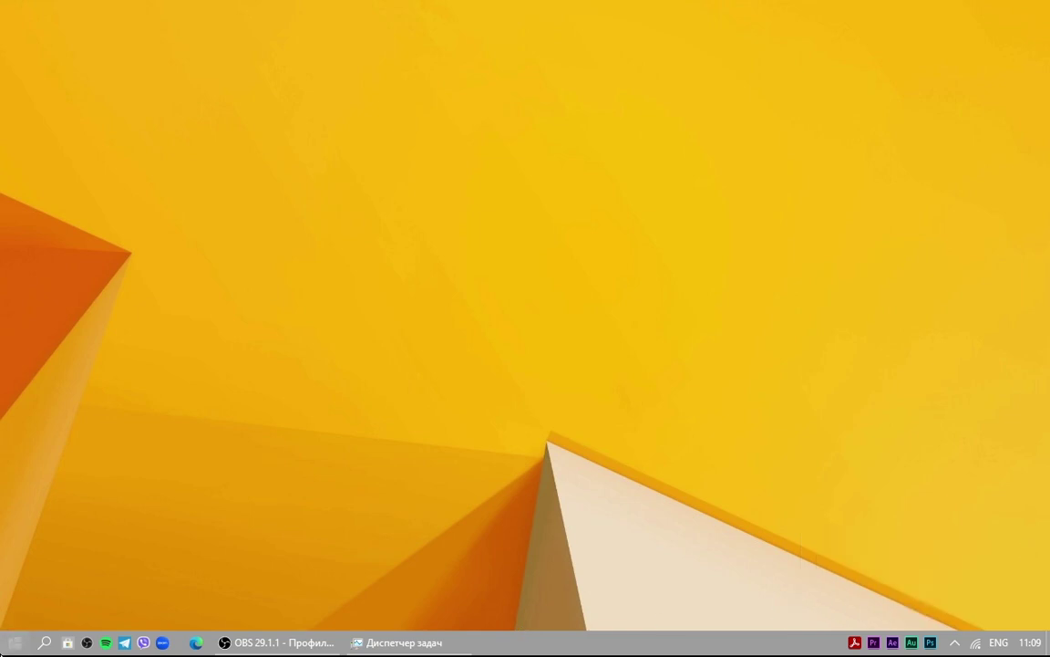
key("super")
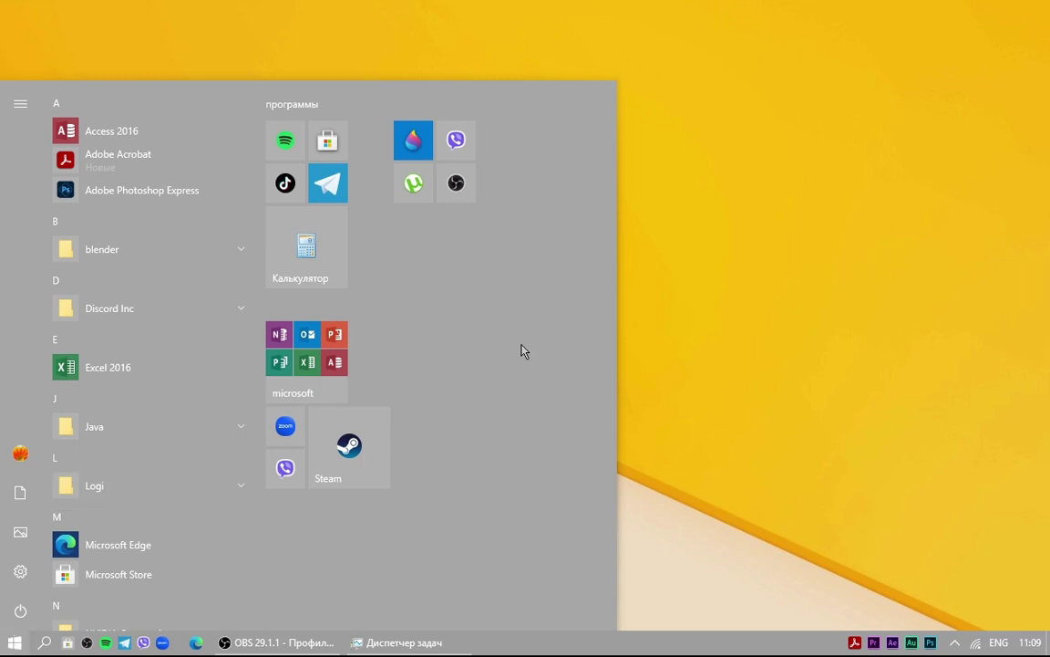
key("super")
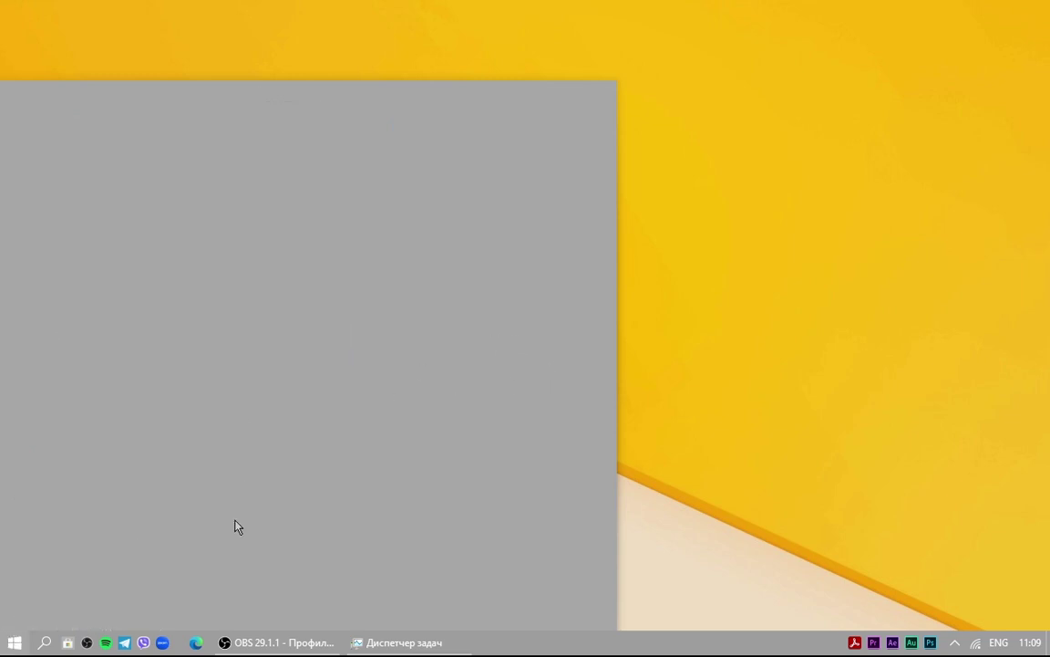
Step: Check the taskbar's search display options and turn off "Использовать маленькие кнопки панели задач" in the taskbar settings
right_click(648, 648)
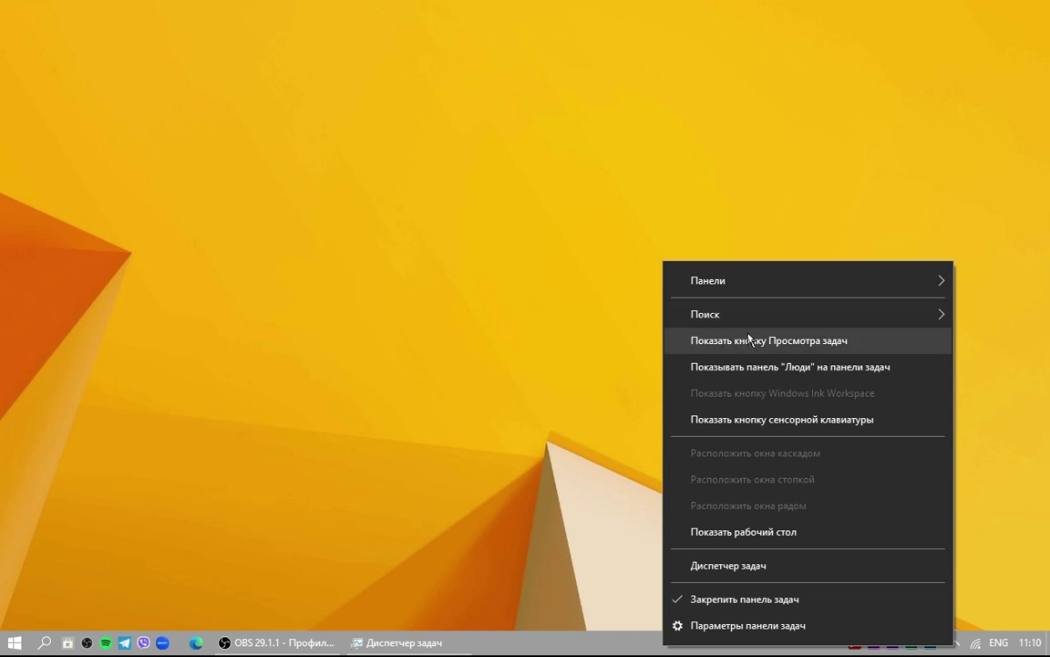
mouse_move(736, 326)
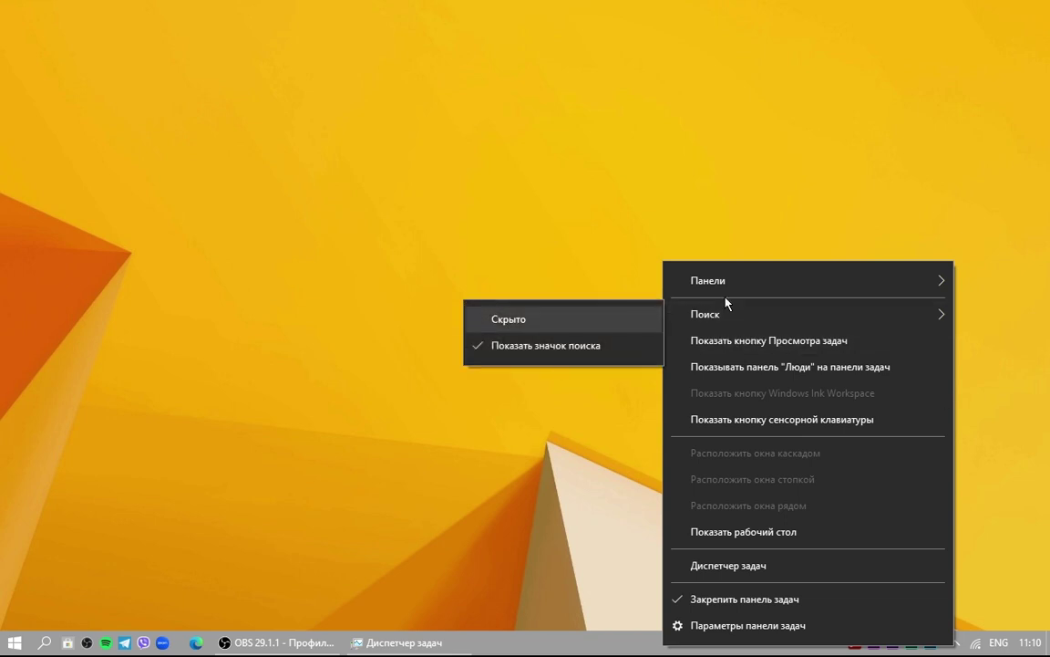
left_click(720, 626)
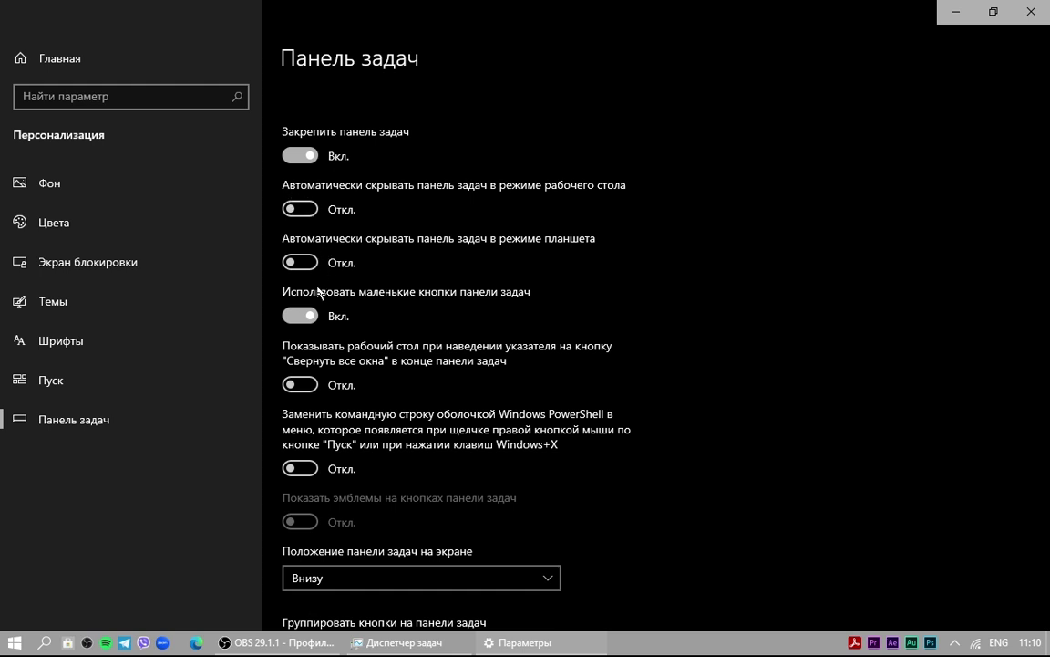
left_click(310, 315)
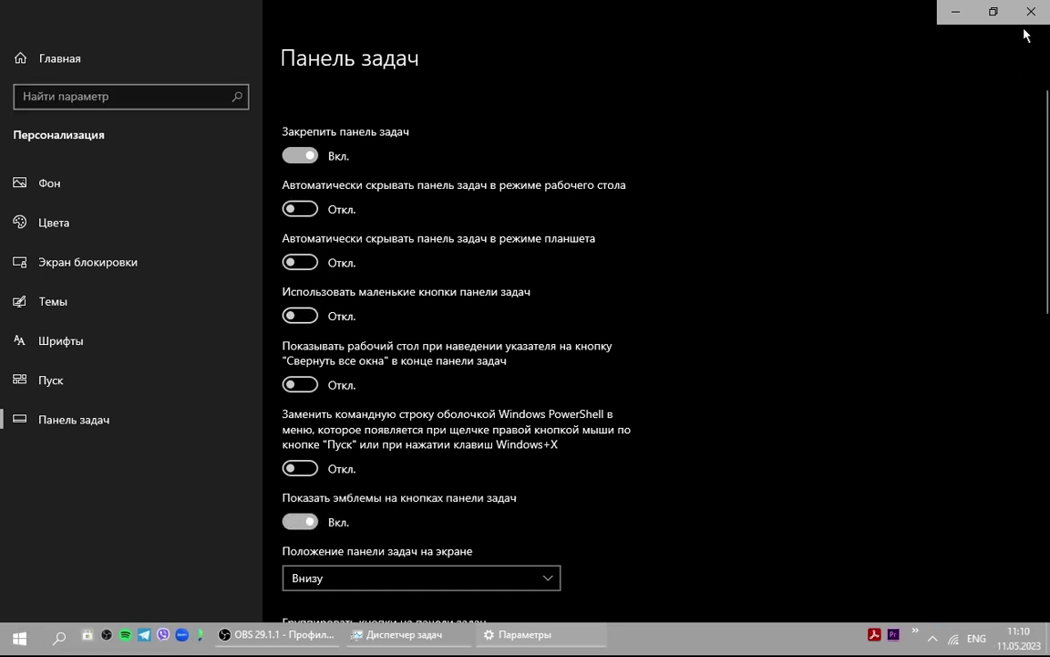
left_click(956, 13)
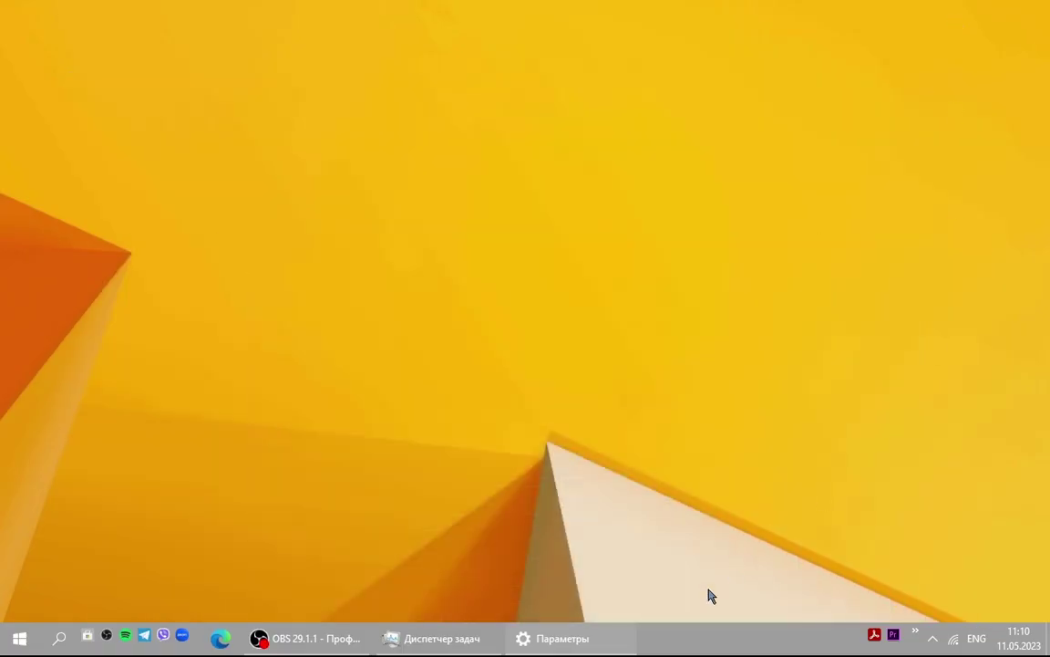
Step: Show the search box on the taskbar with "Показать поле поиска" and view the list of available taskbar toolbars
right_click(697, 639)
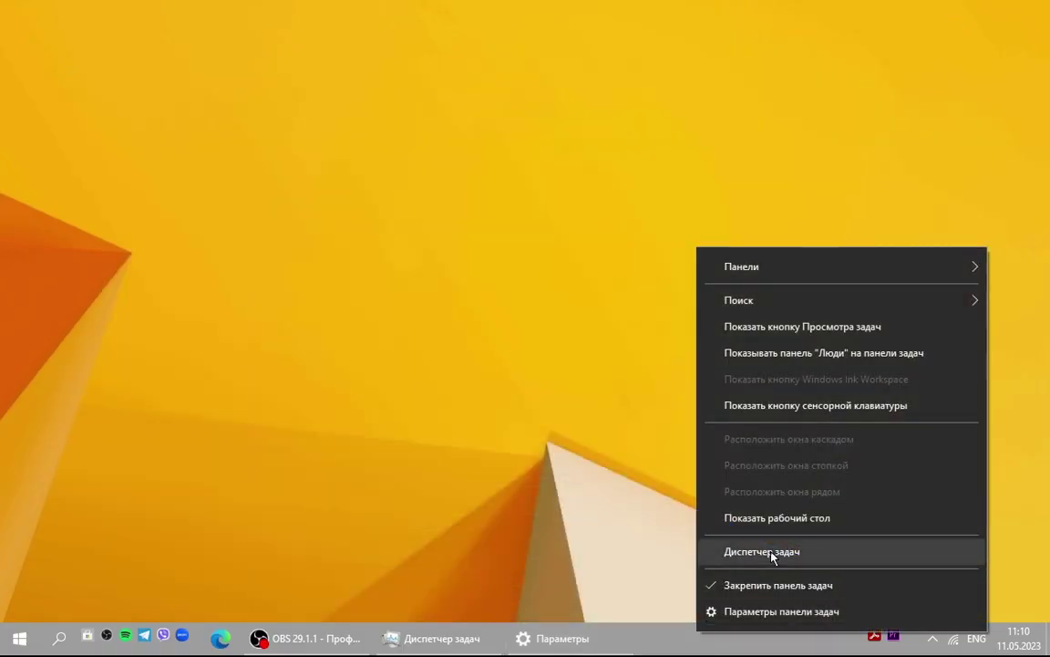
mouse_move(793, 297)
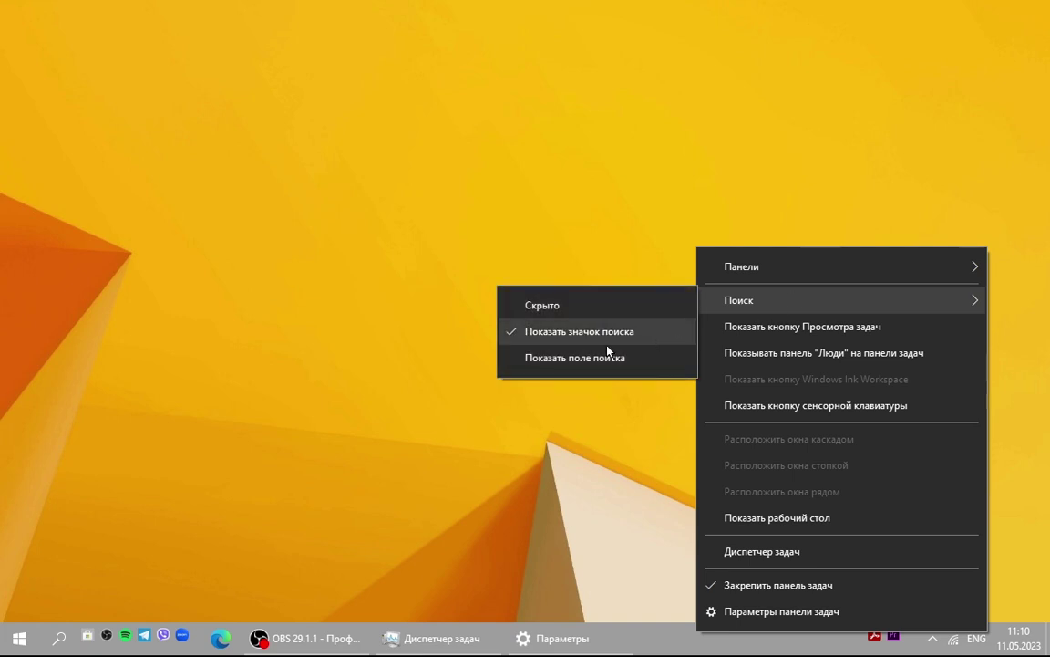
left_click(591, 366)
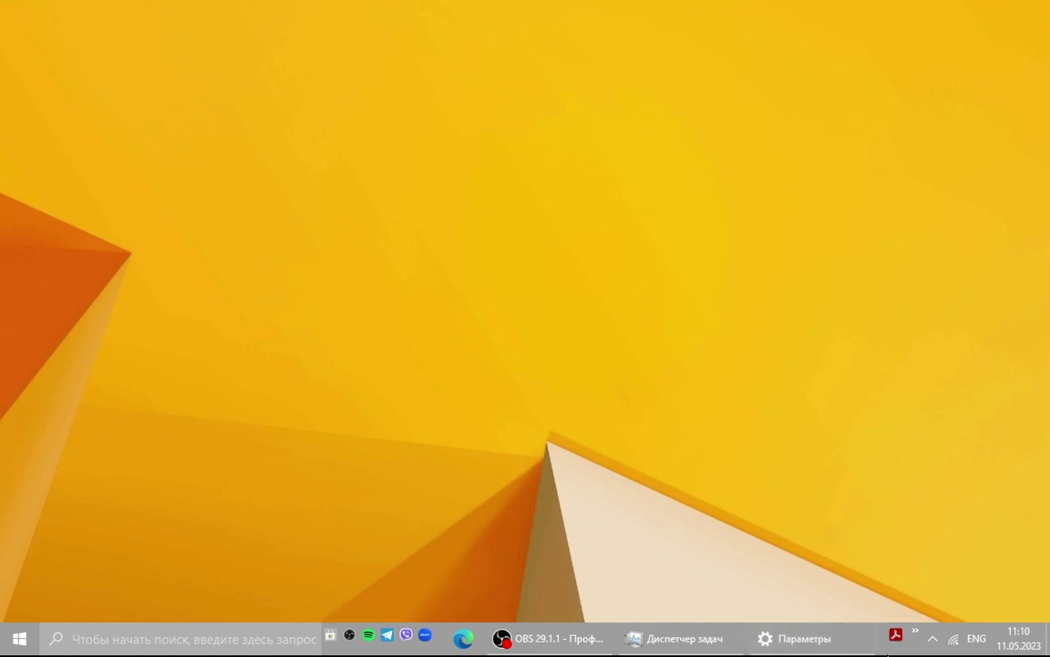
right_click(889, 651)
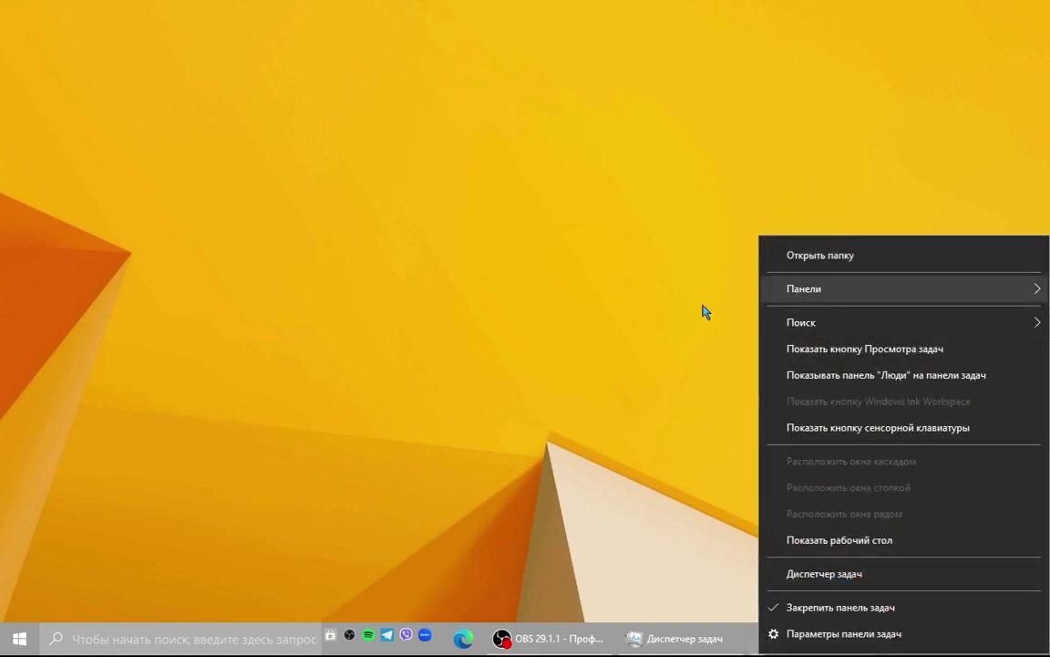
mouse_move(814, 290)
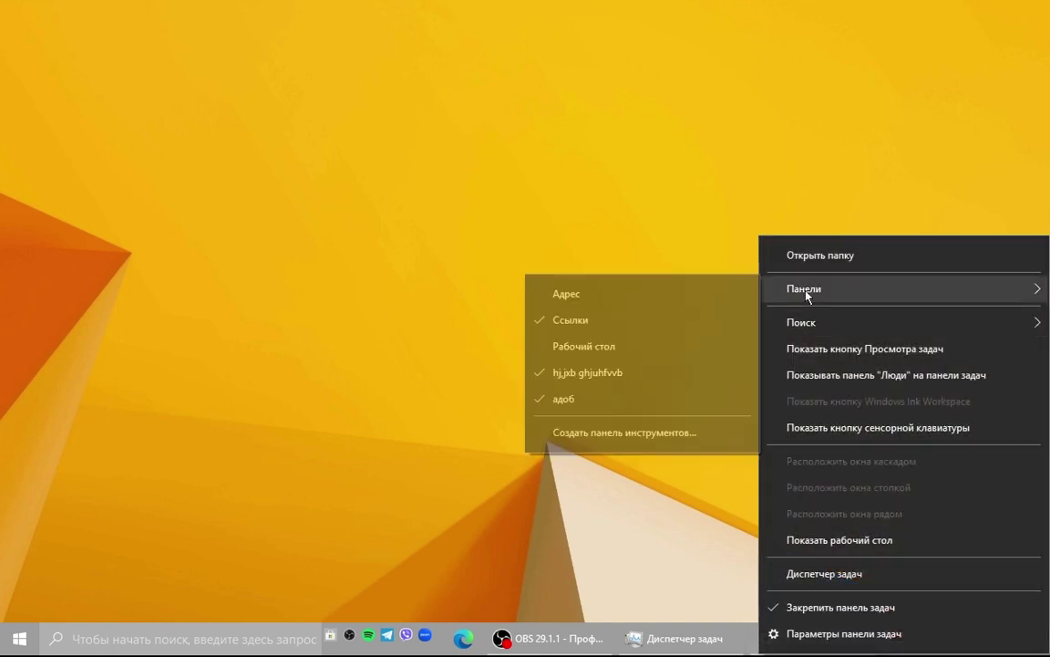
left_click(719, 229)
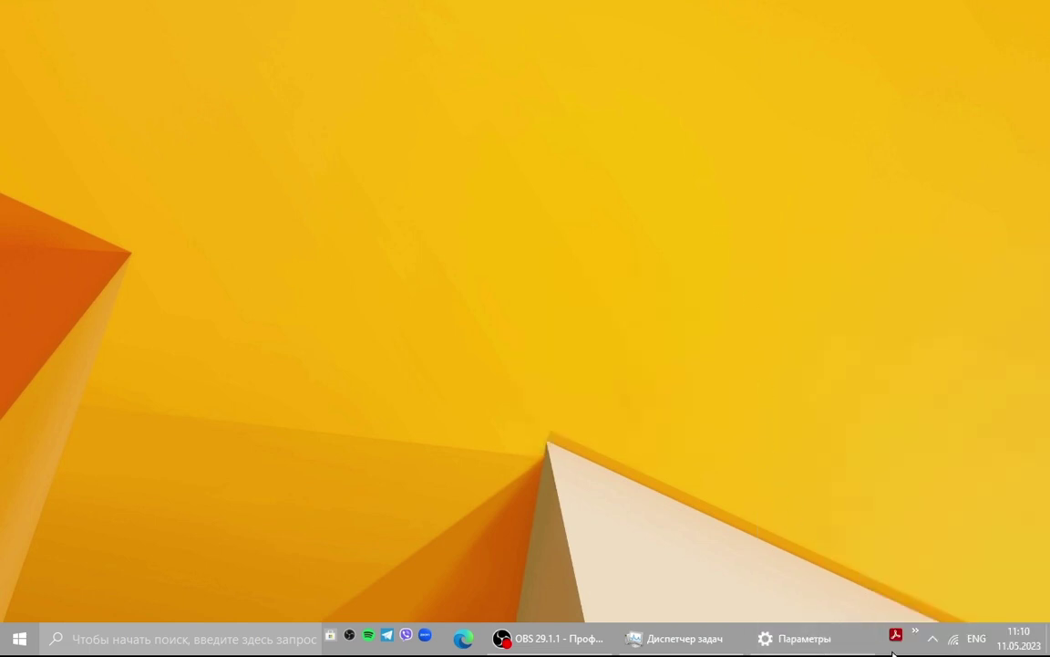
Step: Turn "Использовать маленькие кнопки панели задач" back on in the taskbar settings and close the settings window
right_click(833, 635)
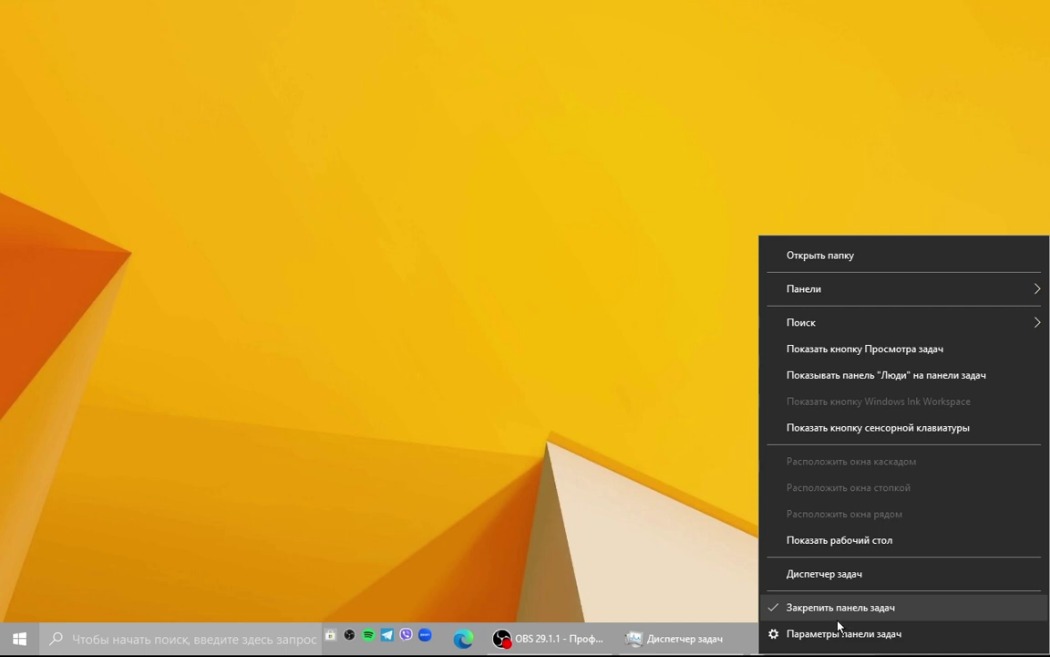
left_click(832, 635)
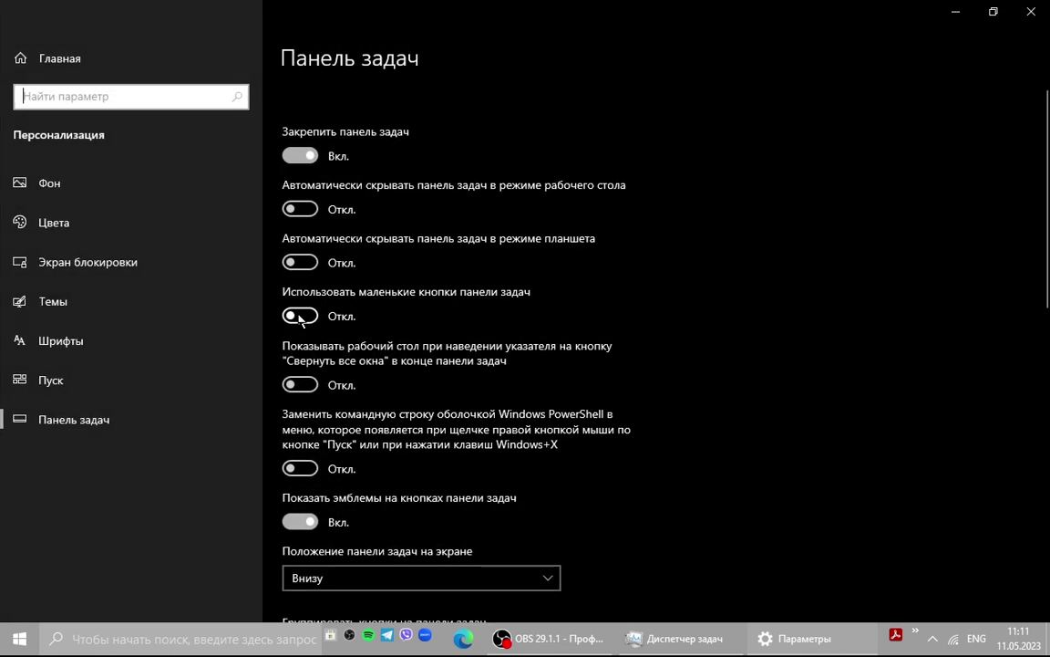
left_click(300, 316)
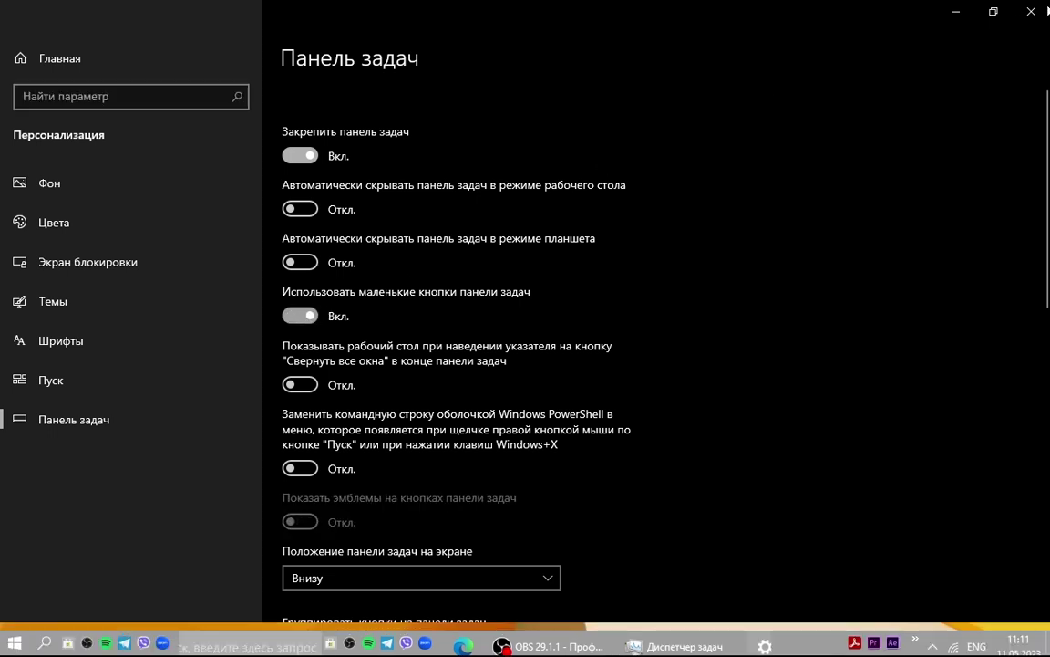
left_click(1037, 12)
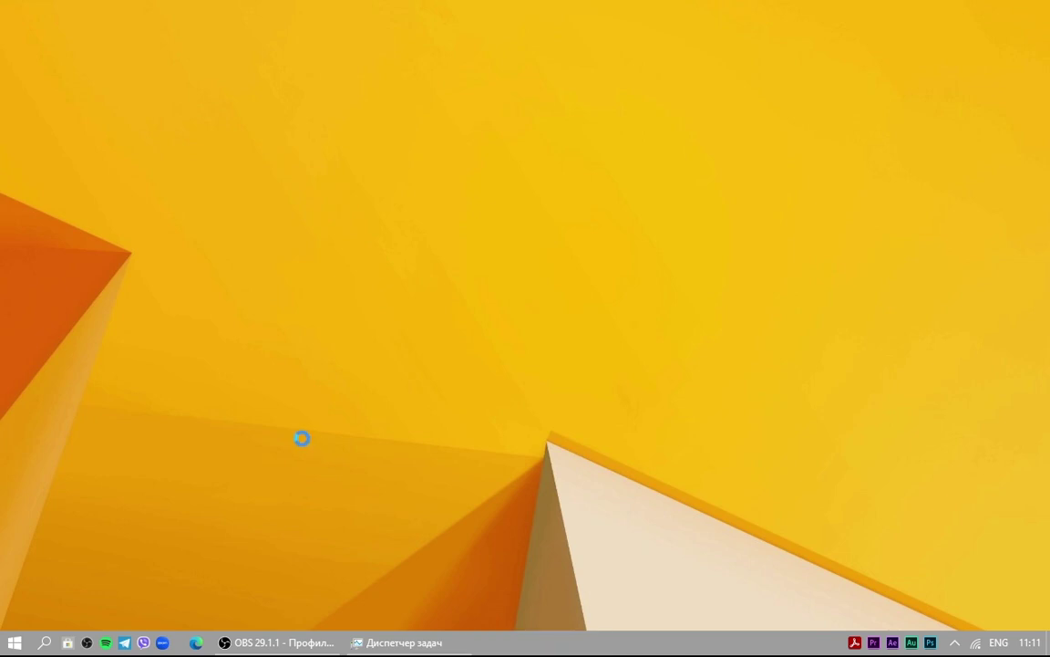
Step: Examine the list of item types that can be created on the desktop and dismiss it
right_click(318, 441)
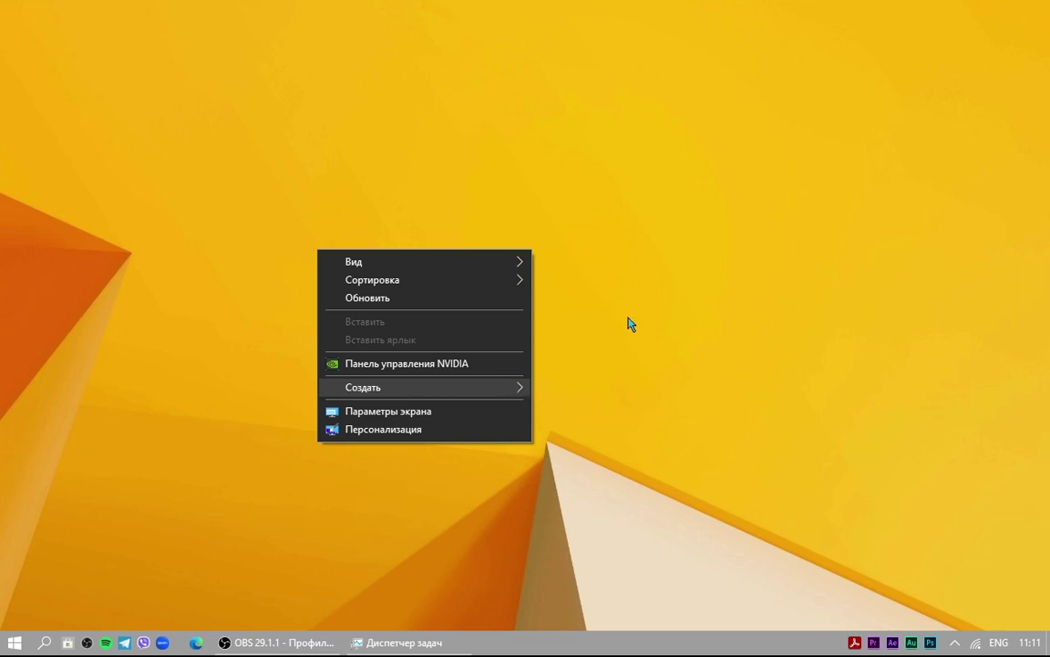
key("Right")
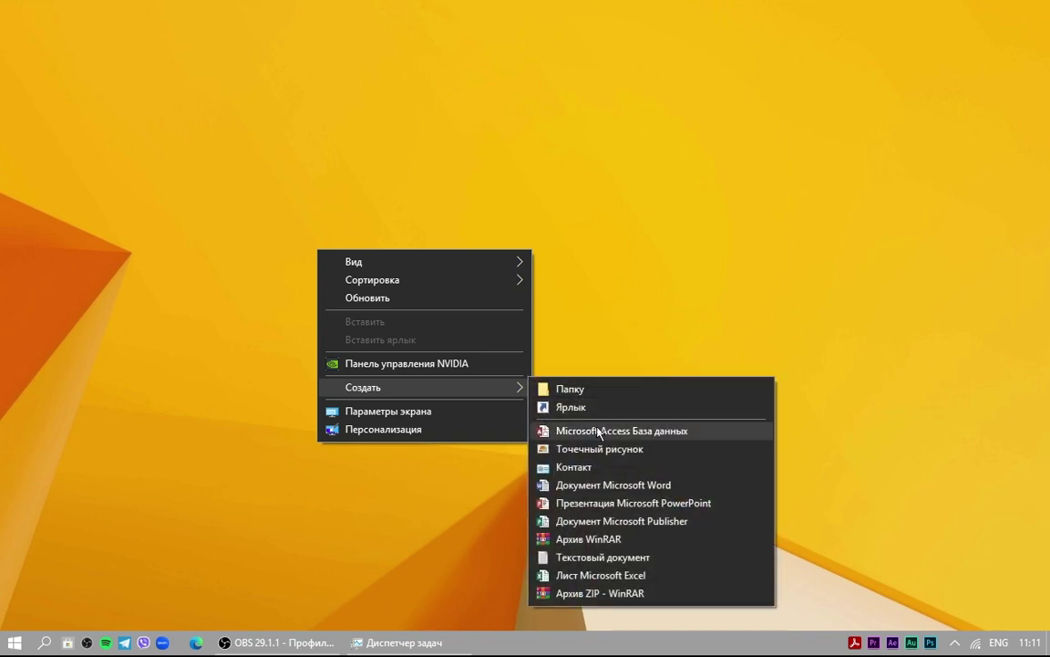
left_click(383, 512)
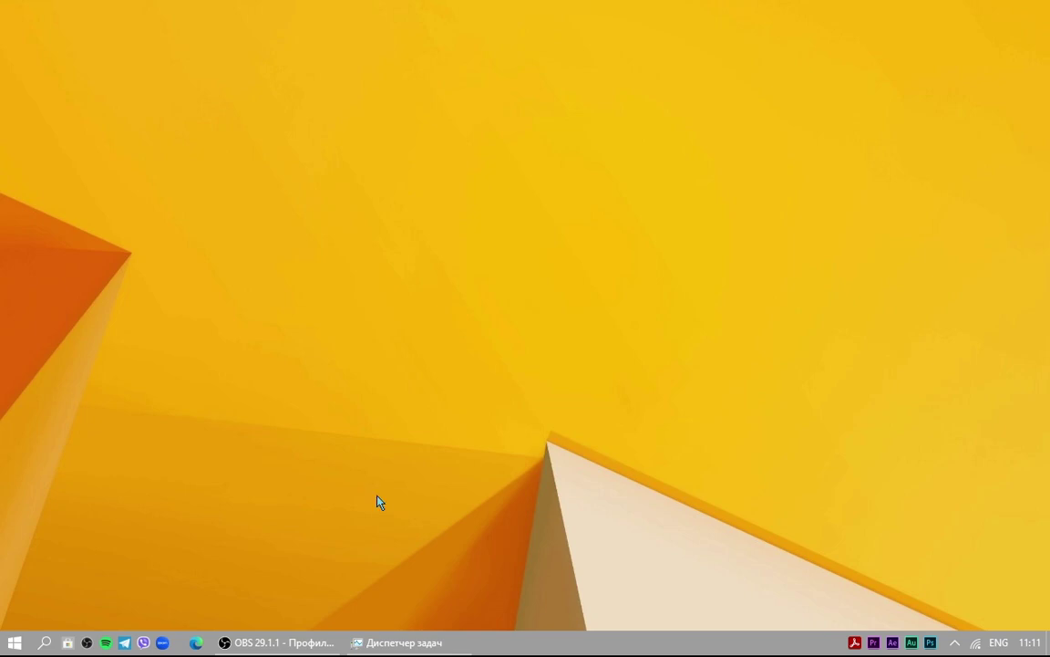
Step: Show the desktop icons by turning on "Отображать значки рабочего стола"
right_click(375, 486)
mouse_move(441, 307)
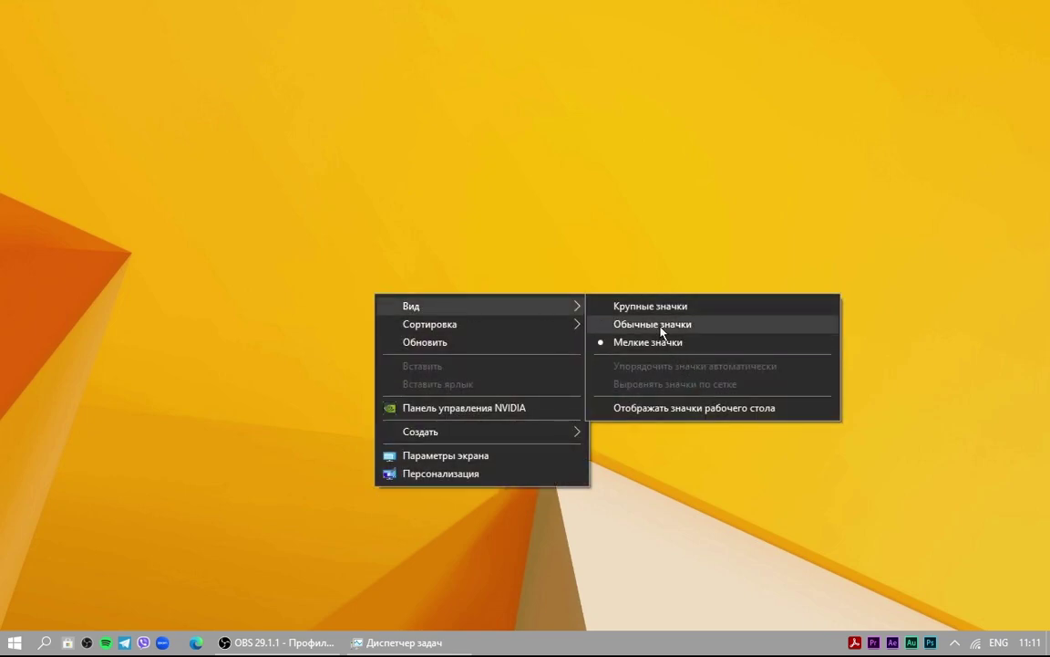
left_click(690, 405)
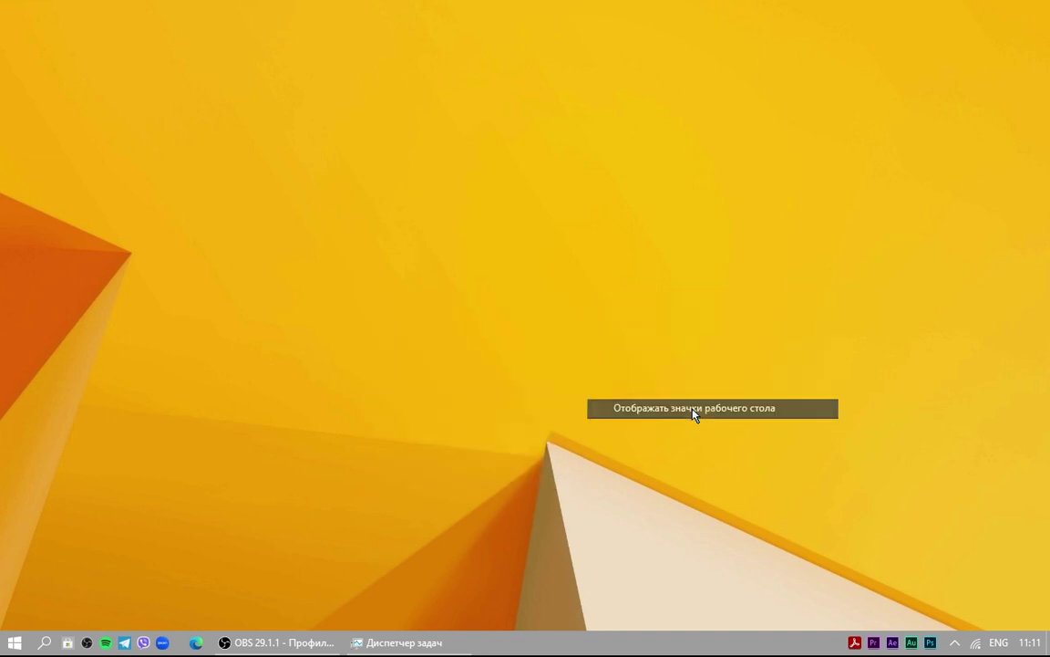
Step: Turn on "Упорядочить значки автоматически" to line up the desktop icons, and turn the option off again
right_click(520, 358)
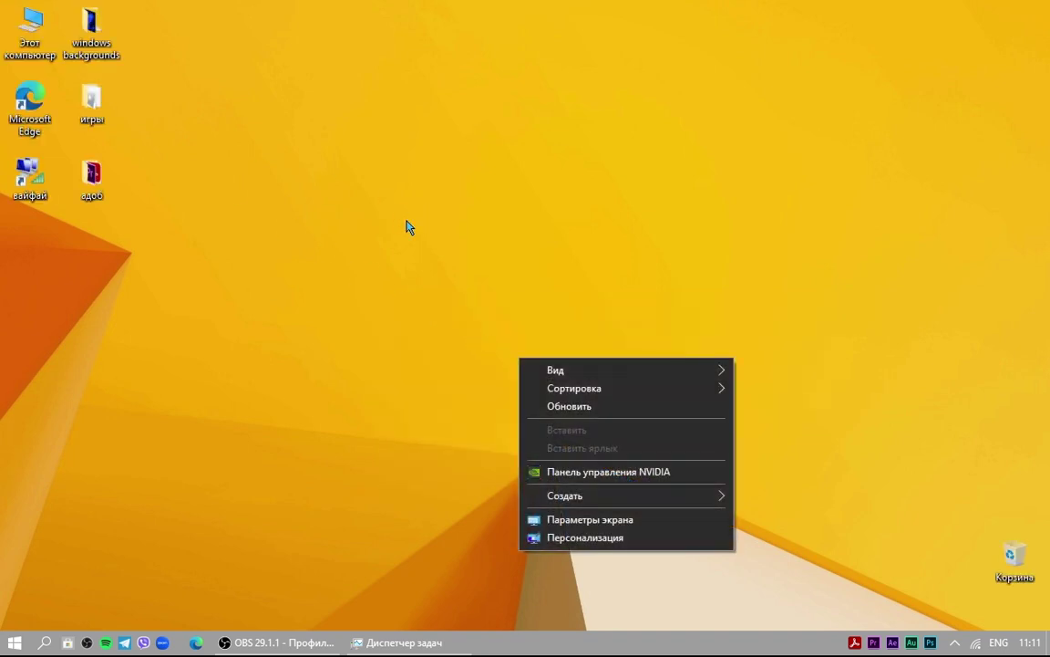
mouse_move(554, 368)
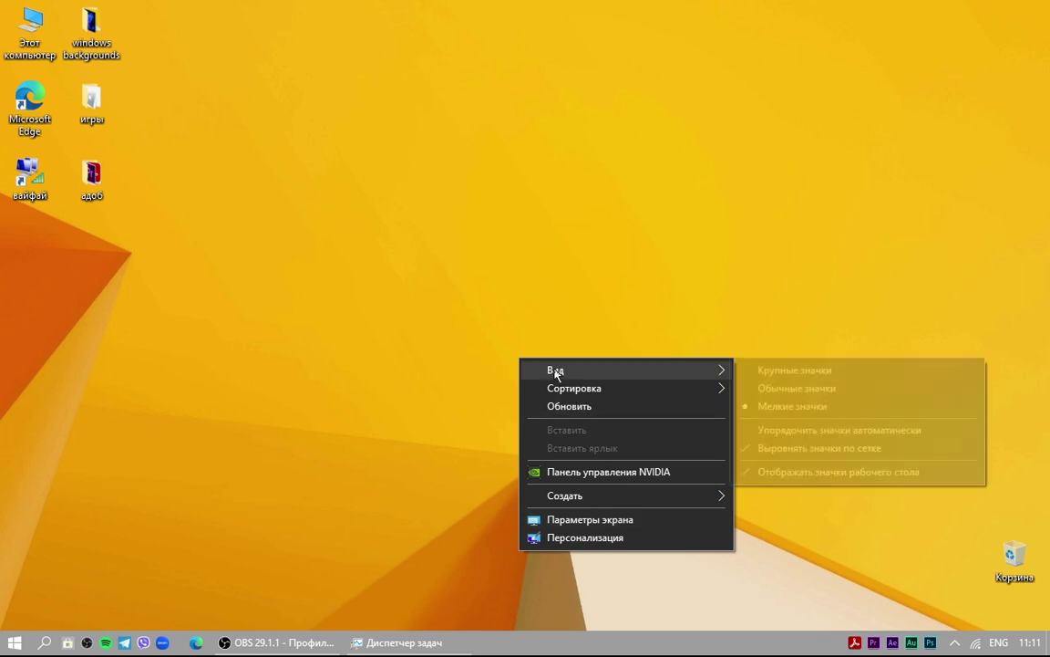
left_click(839, 431)
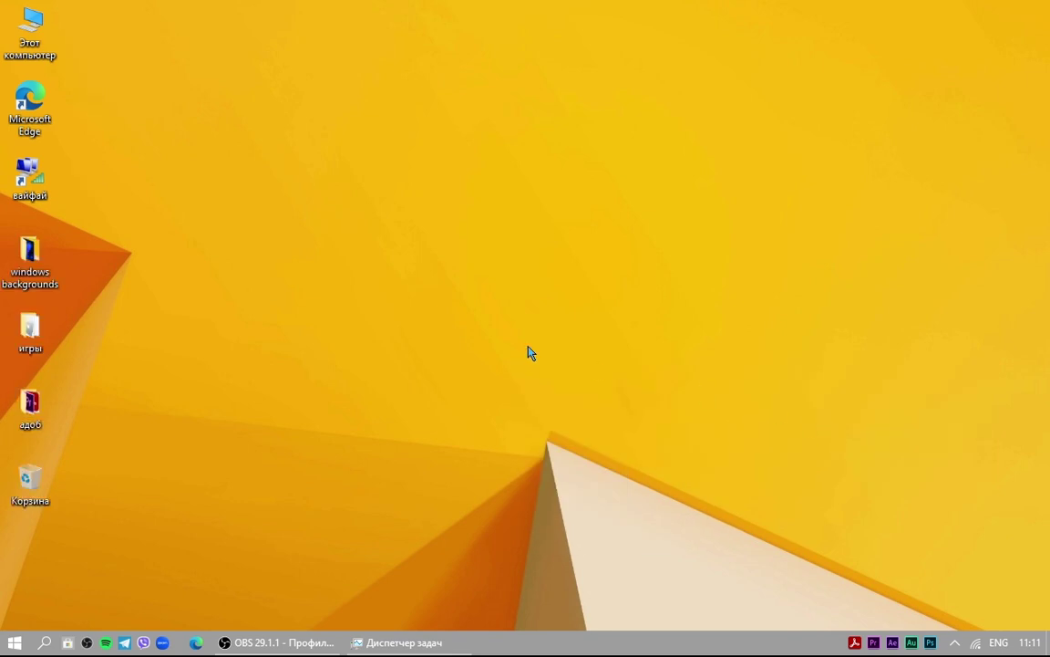
right_click(336, 314)
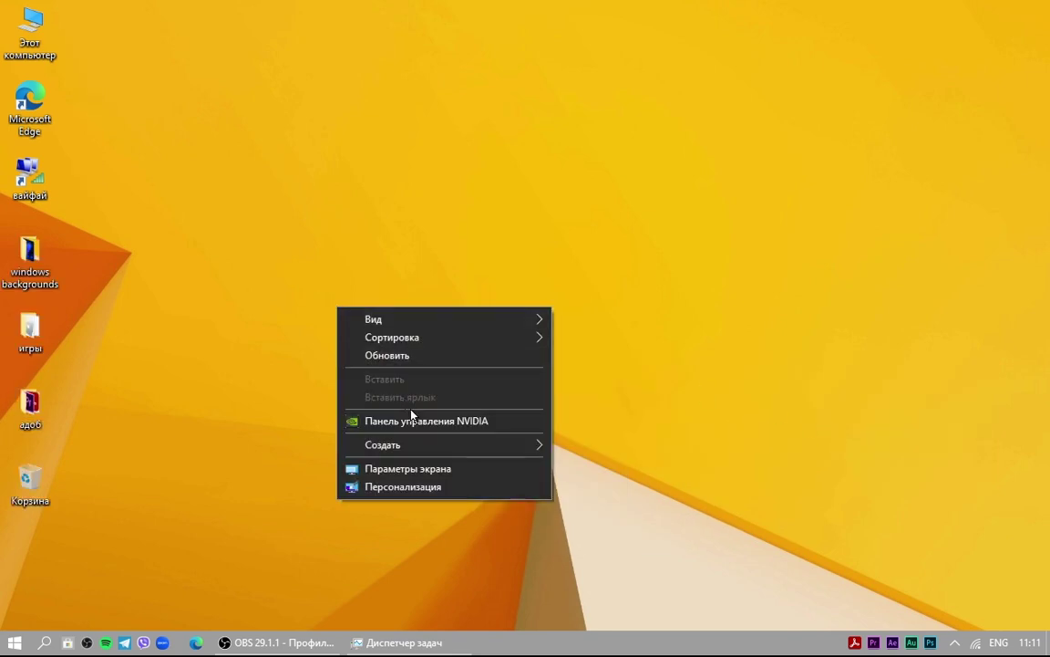
mouse_move(407, 324)
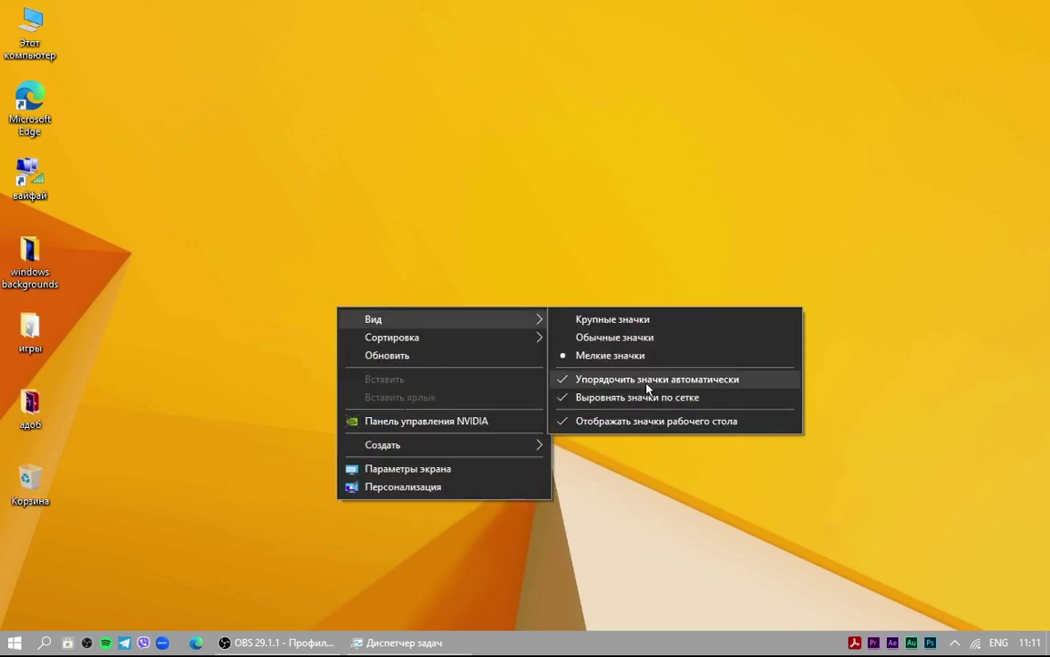
left_click(644, 381)
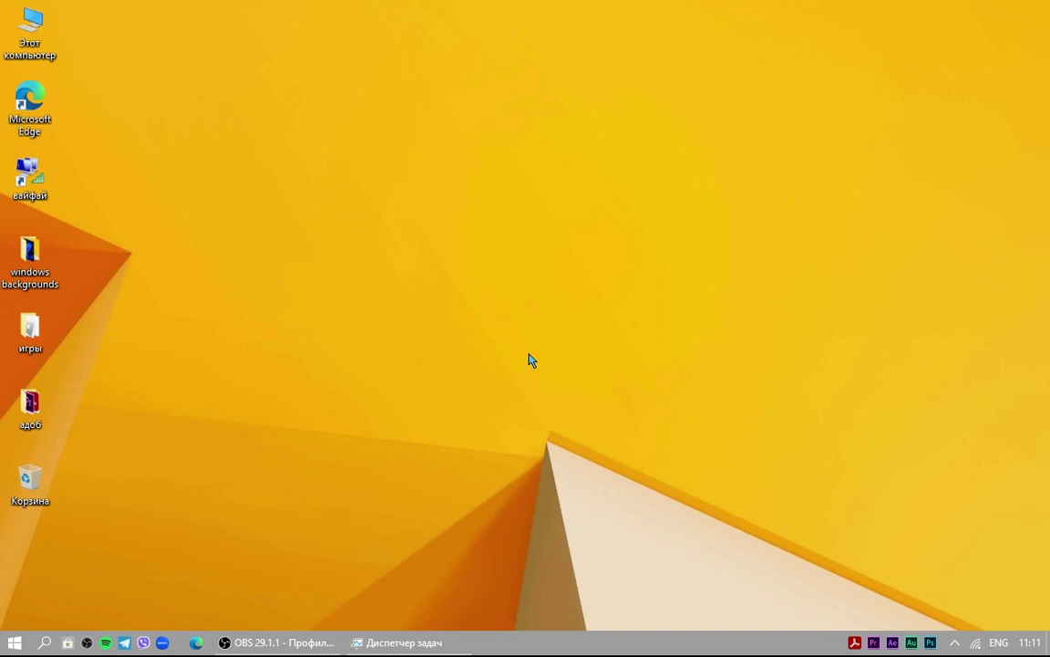
Step: Turn off "Выровнять значки по сетке" and move the "вайфай" icon freely out of its column and back
right_click(547, 356)
mouse_move(609, 368)
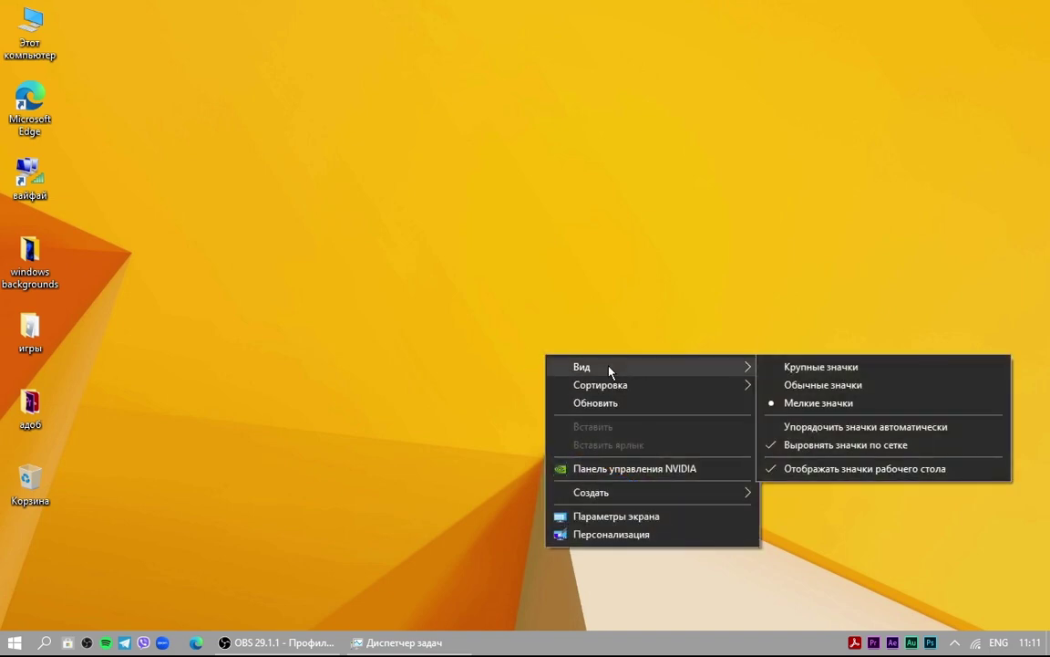
left_click(829, 446)
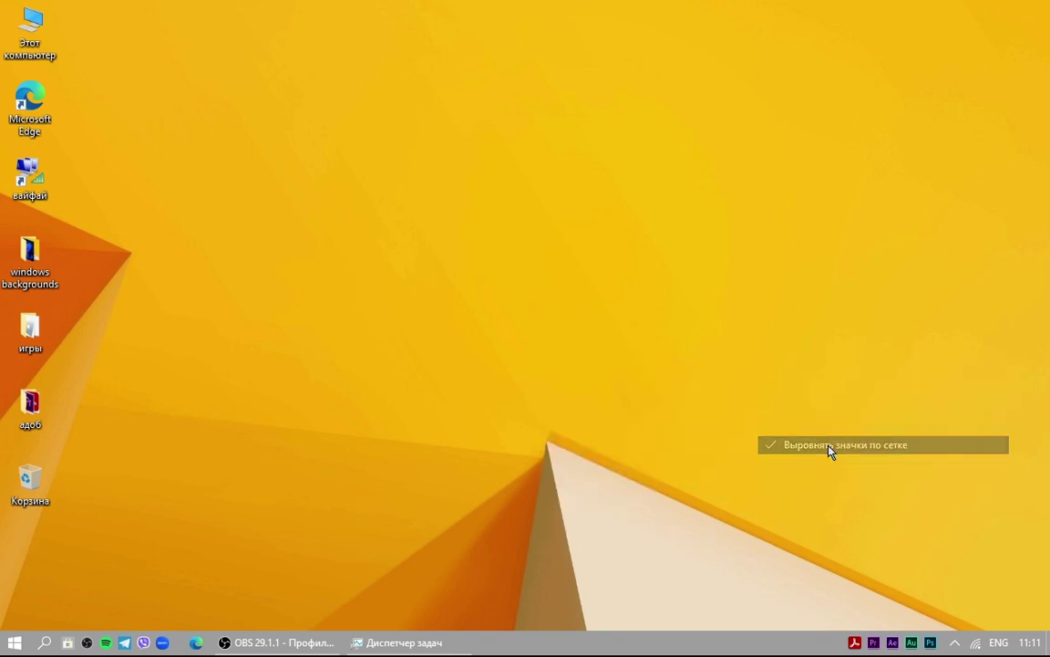
right_click(494, 356)
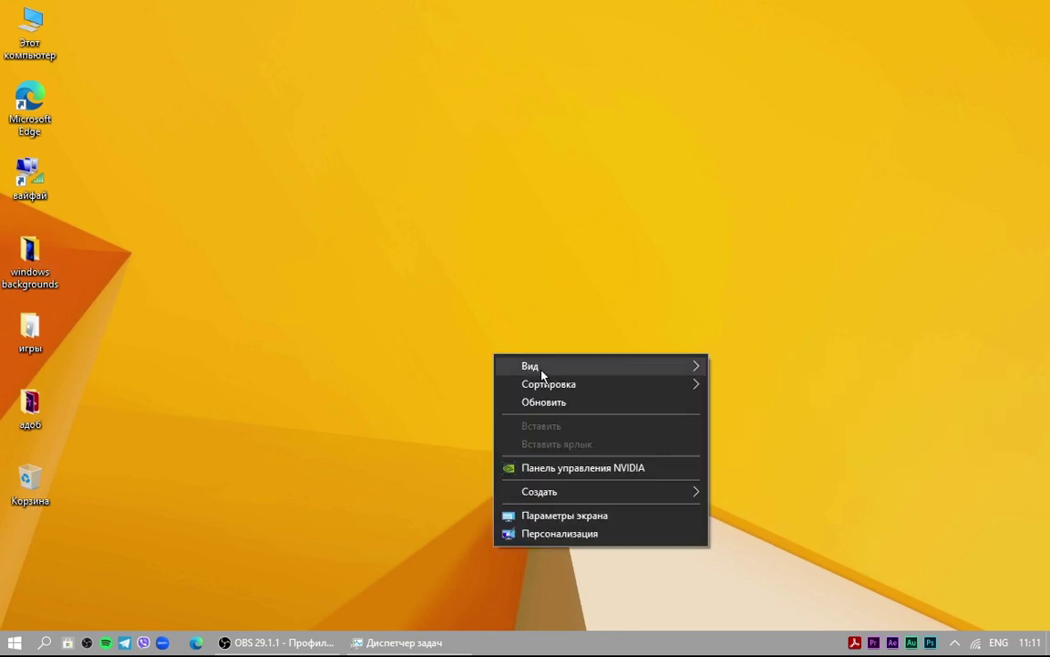
mouse_move(539, 367)
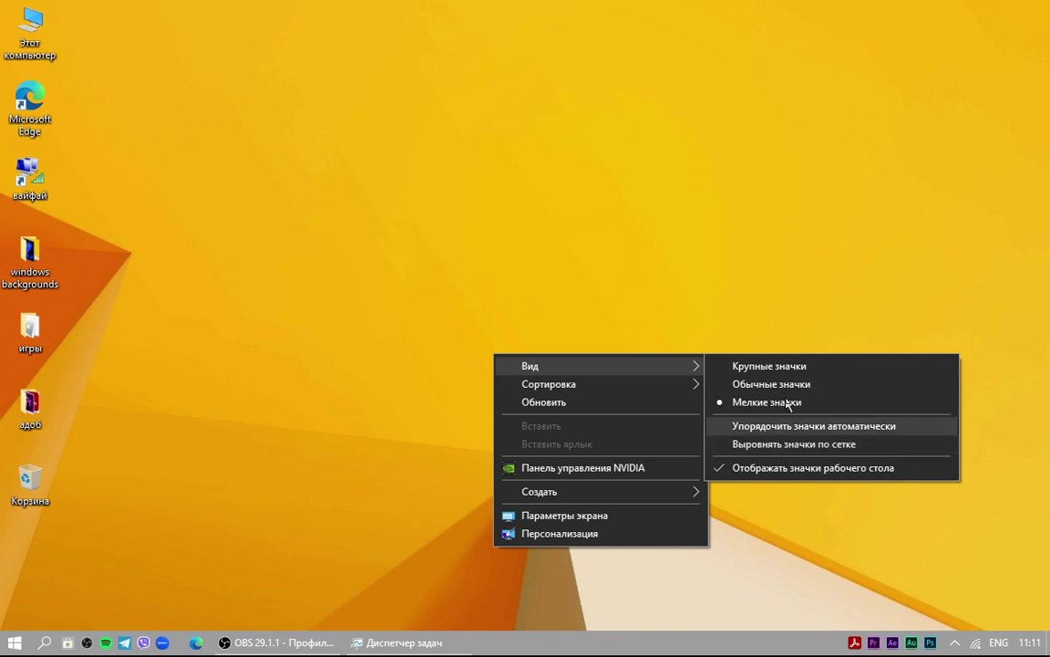
left_click(775, 425)
left_click_drag(35, 190, 180, 139)
left_click_drag(200, 183, 18, 179)
Step: Turn "Выровнять значки по сетке" back on for the desktop icons
right_click(375, 174)
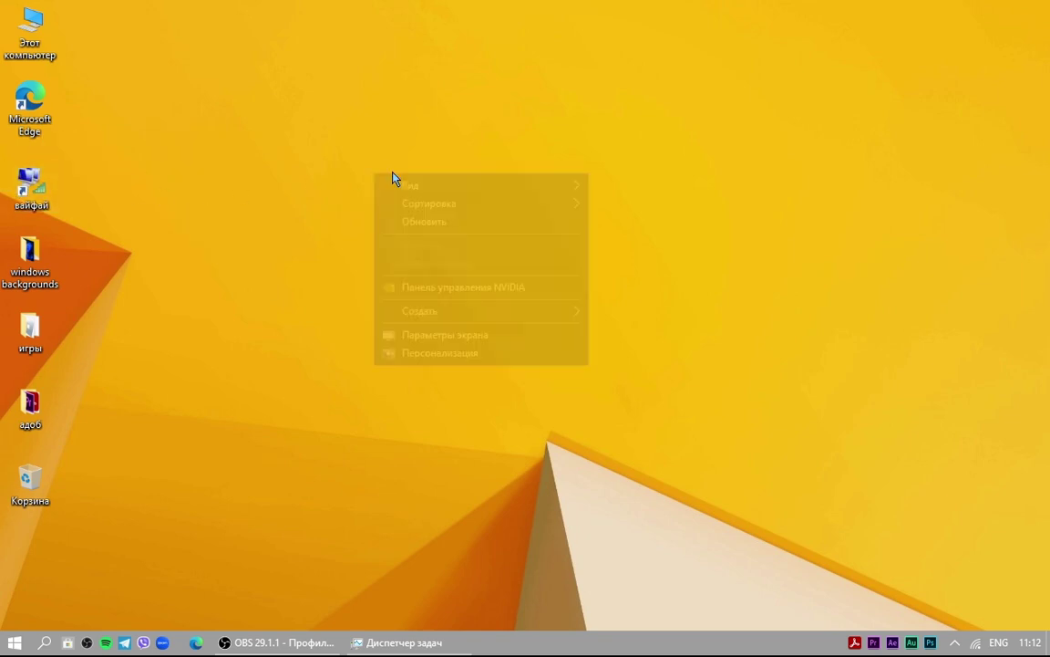
mouse_move(424, 185)
left_click(672, 264)
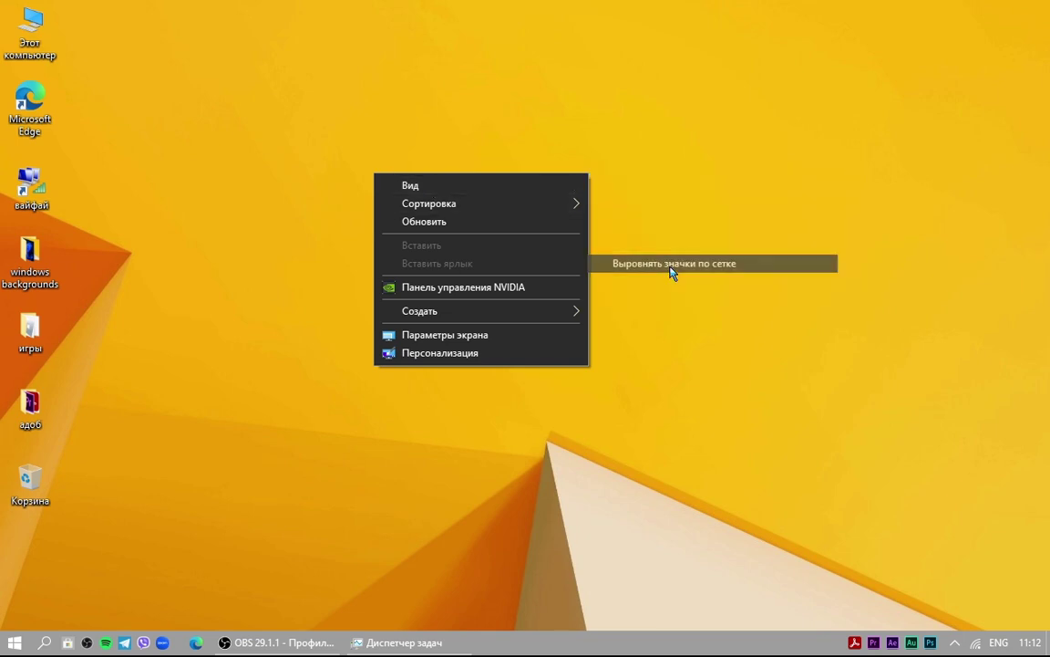
Step: Check the desktop's "Сортировка" options and refresh the desktop with "Обновить"
right_click(413, 258)
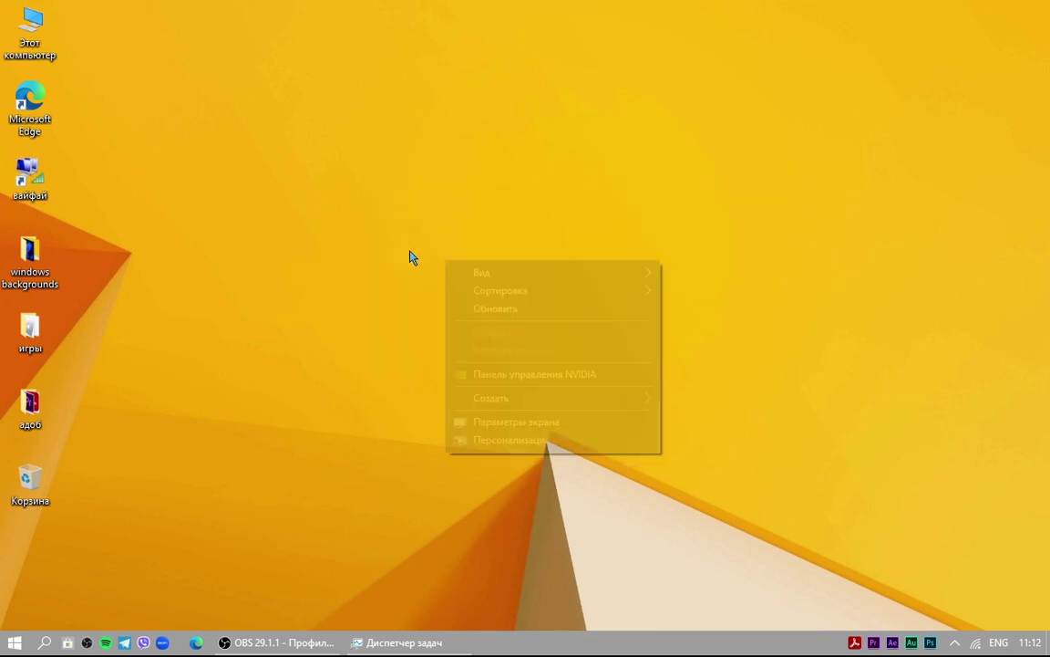
mouse_move(540, 294)
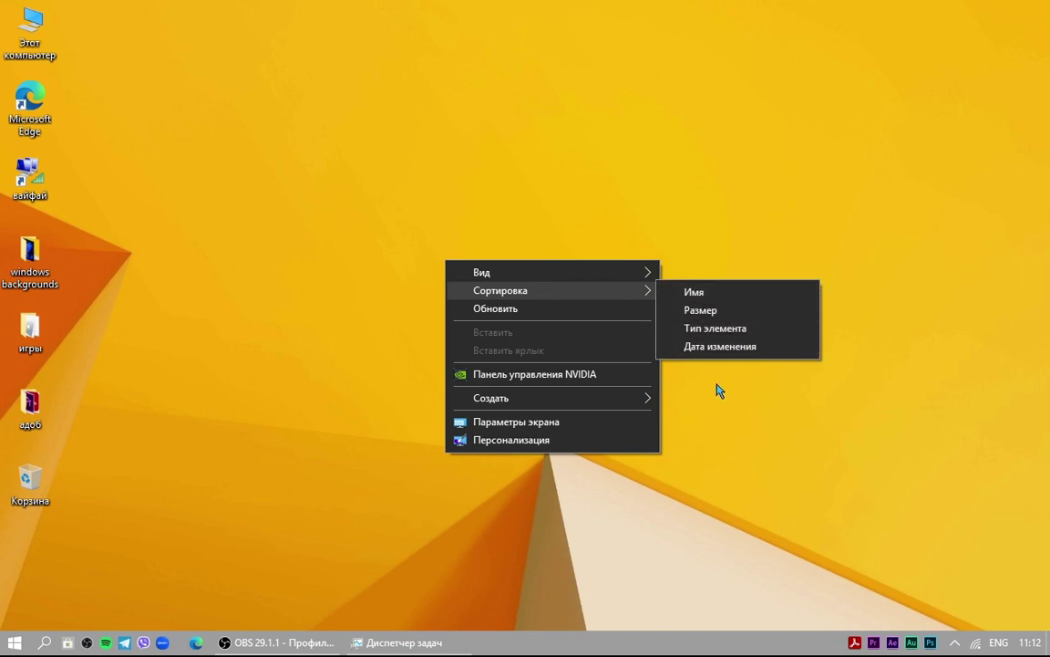
left_click(690, 361)
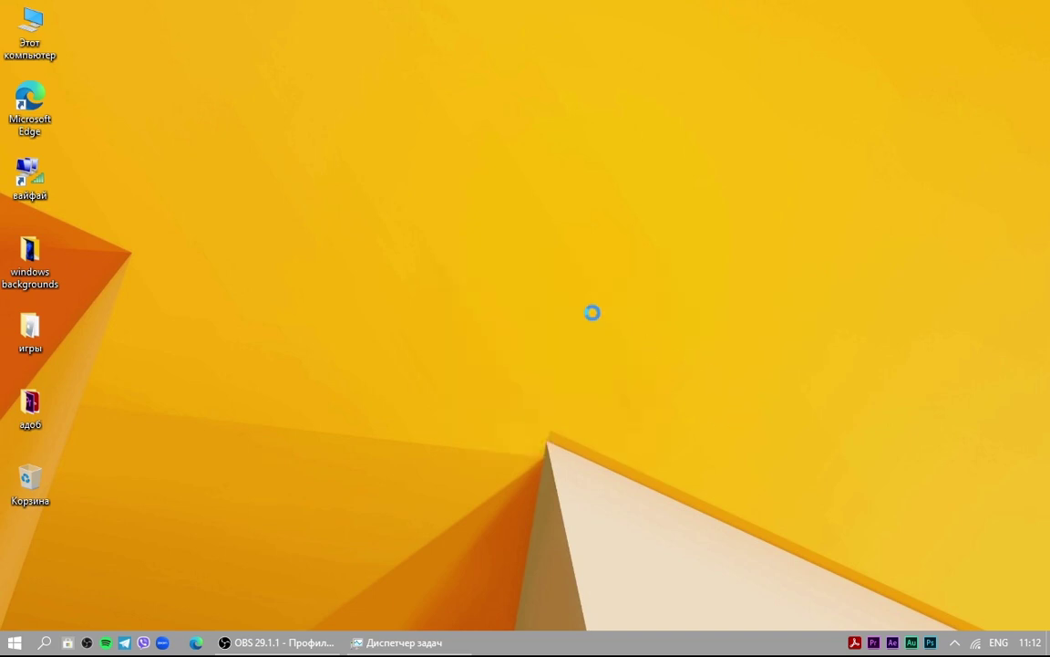
right_click(689, 354)
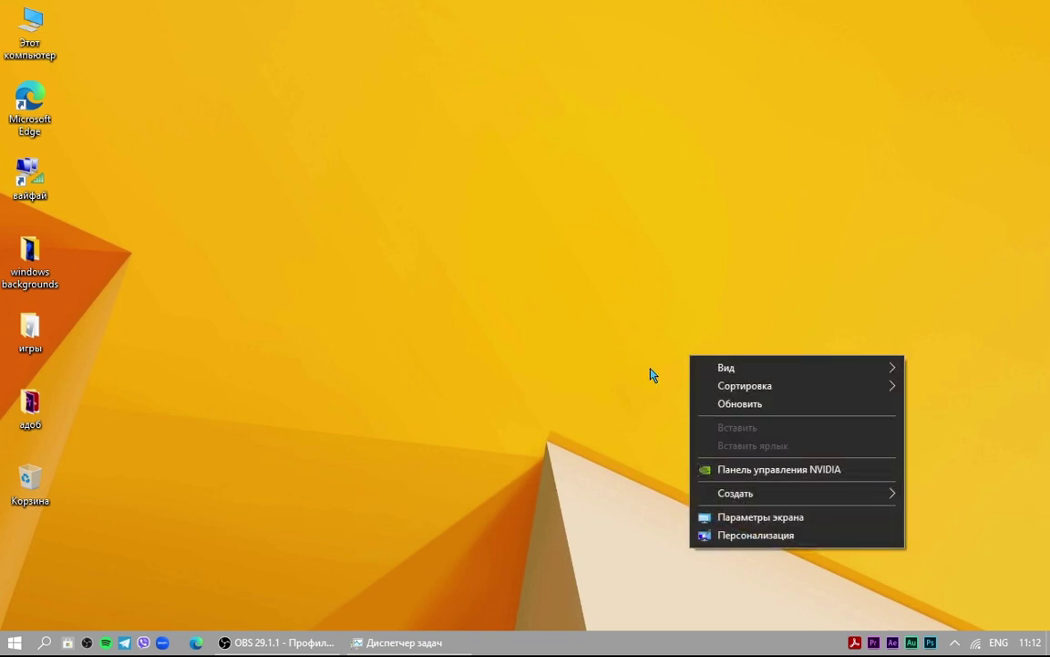
left_click(761, 405)
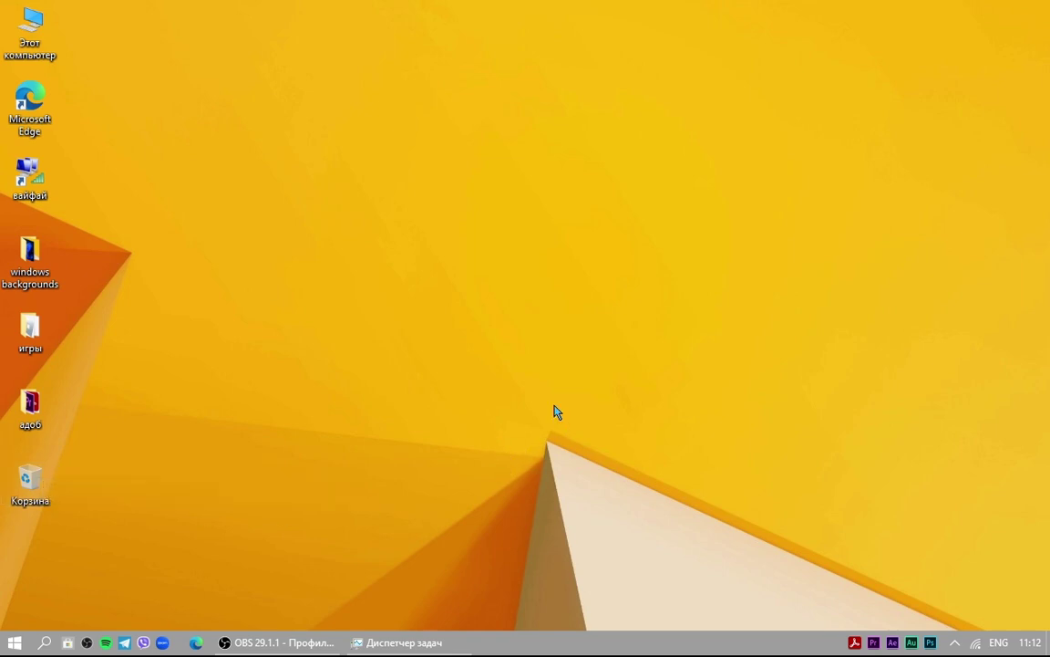
Step: Hide all desktop icons by turning off "Отображать значки рабочего стола"
right_click(514, 259)
mouse_move(566, 272)
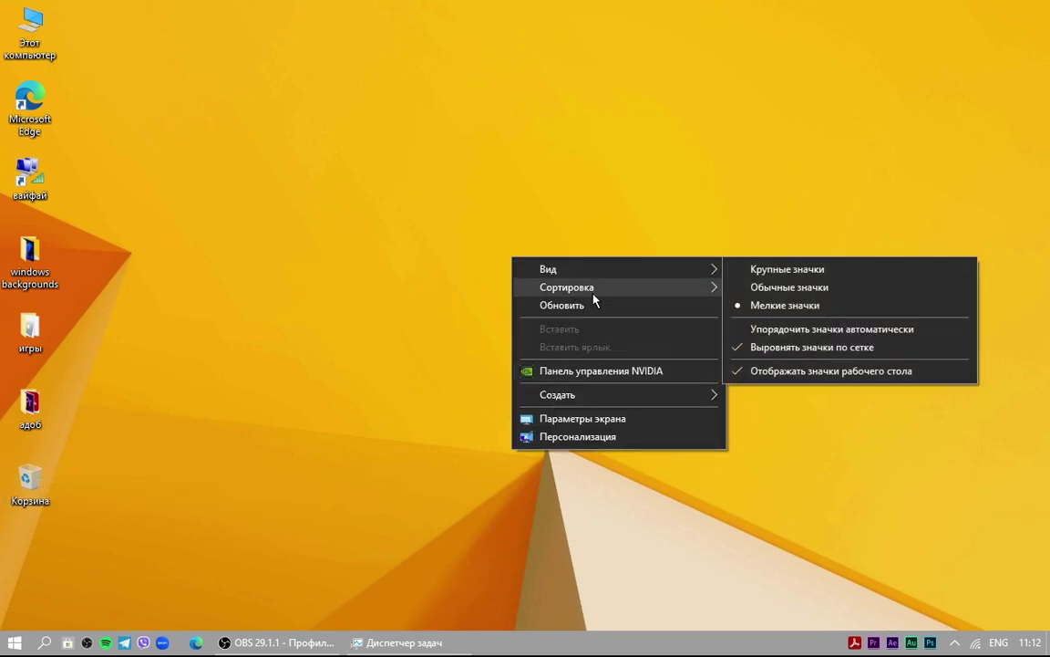
left_click(811, 374)
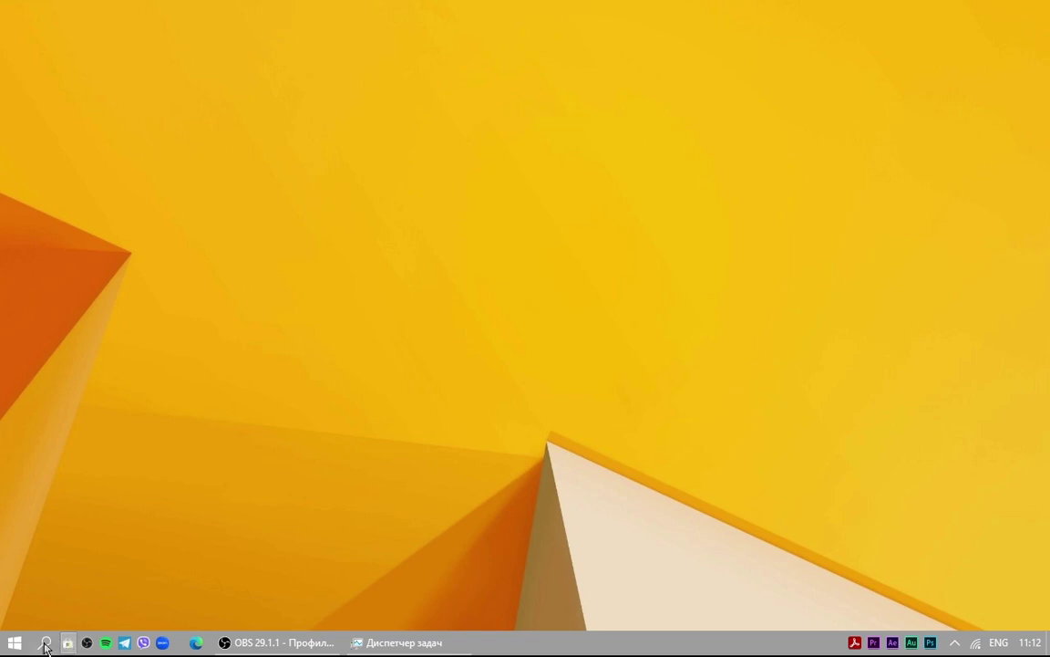
Step: Add the Task View button to the taskbar with "Показать кнопку Просмотра задач"
right_click(513, 646)
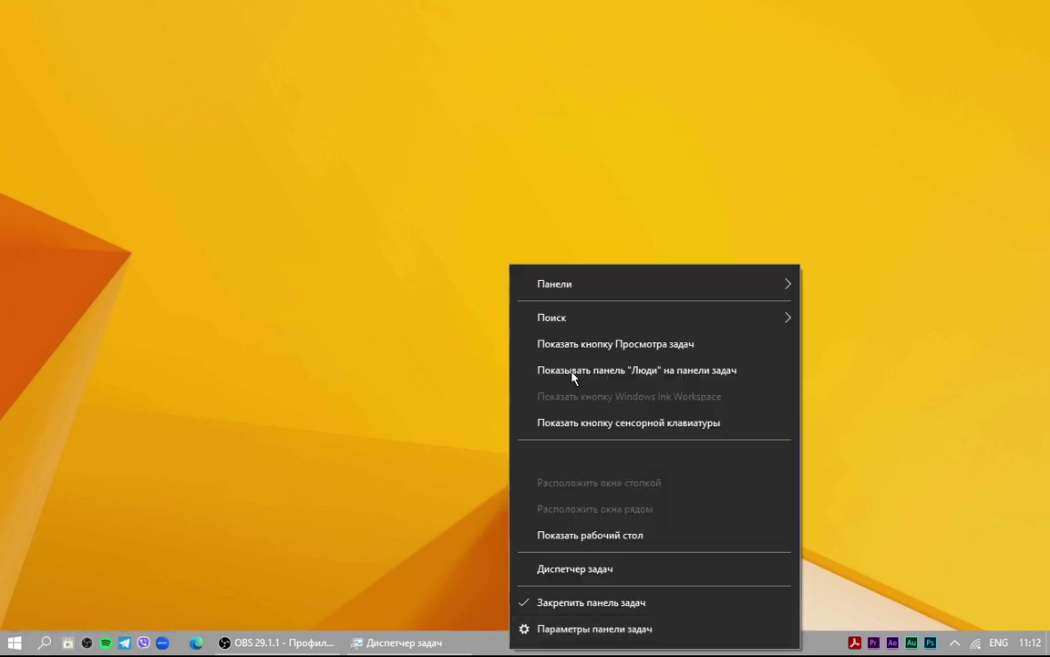
left_click(608, 345)
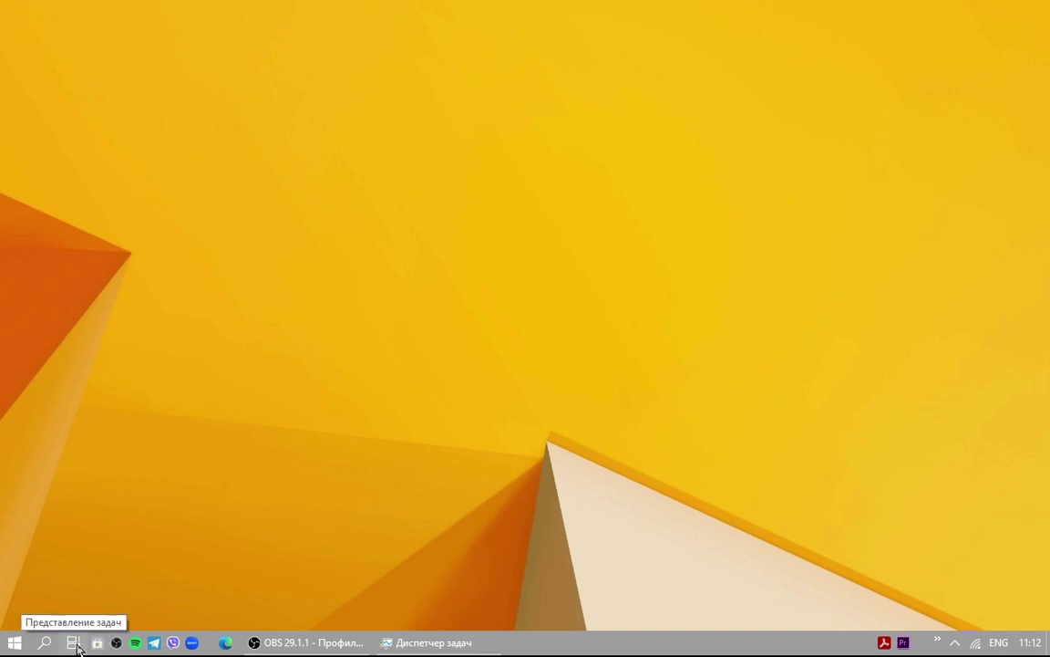
Step: Try Task View by switching to the OBS window and minimizing it, and view the overview of open windows again
left_click(75, 643)
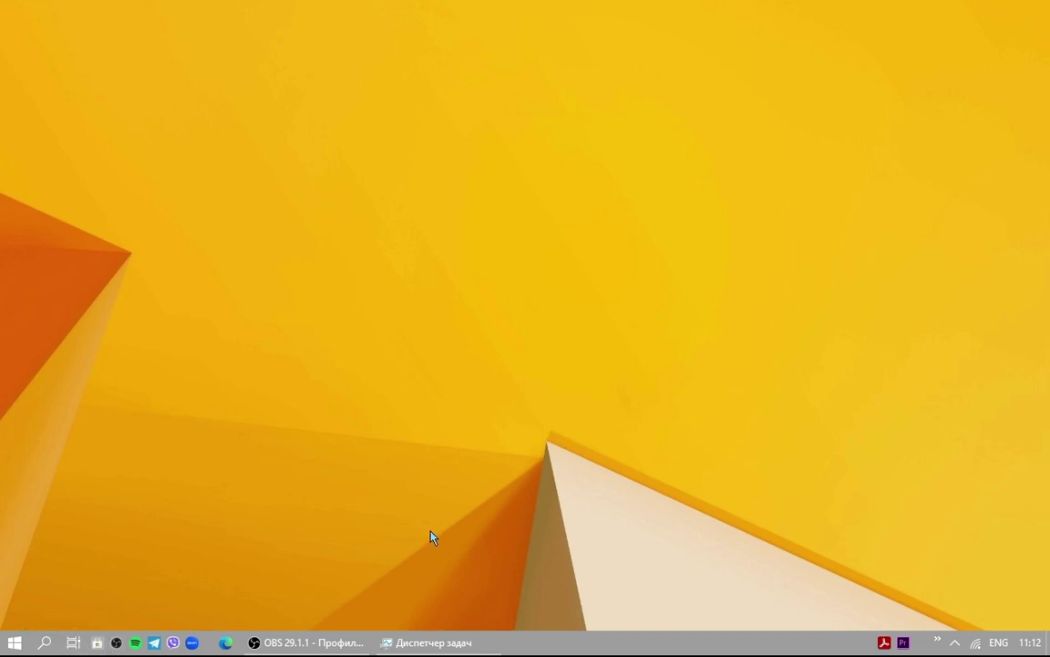
key("Right")
key("Return")
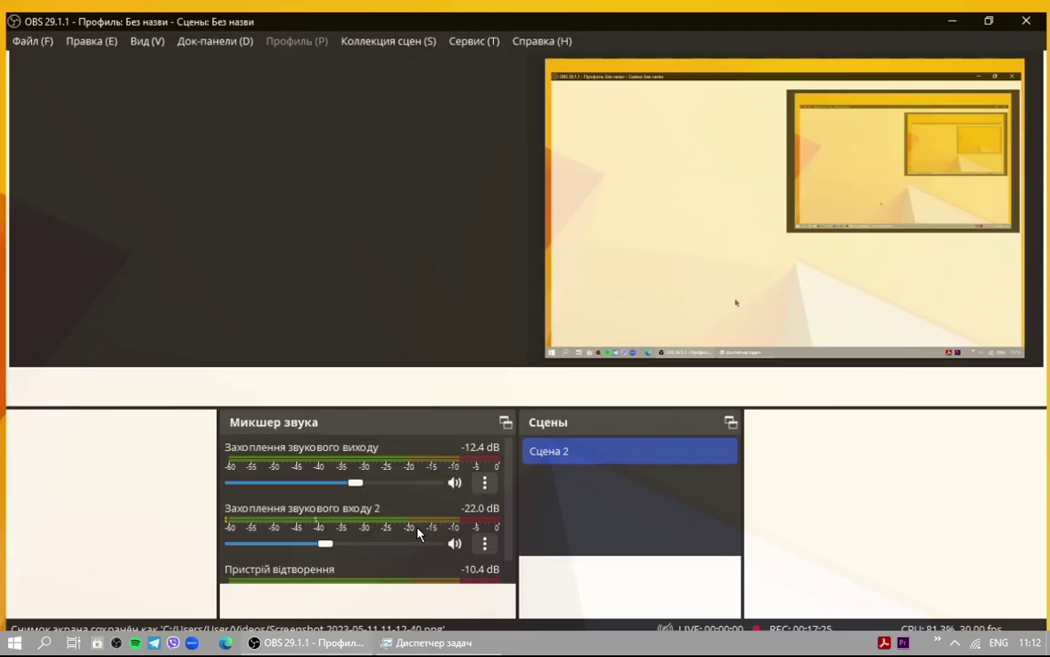
left_click(955, 7)
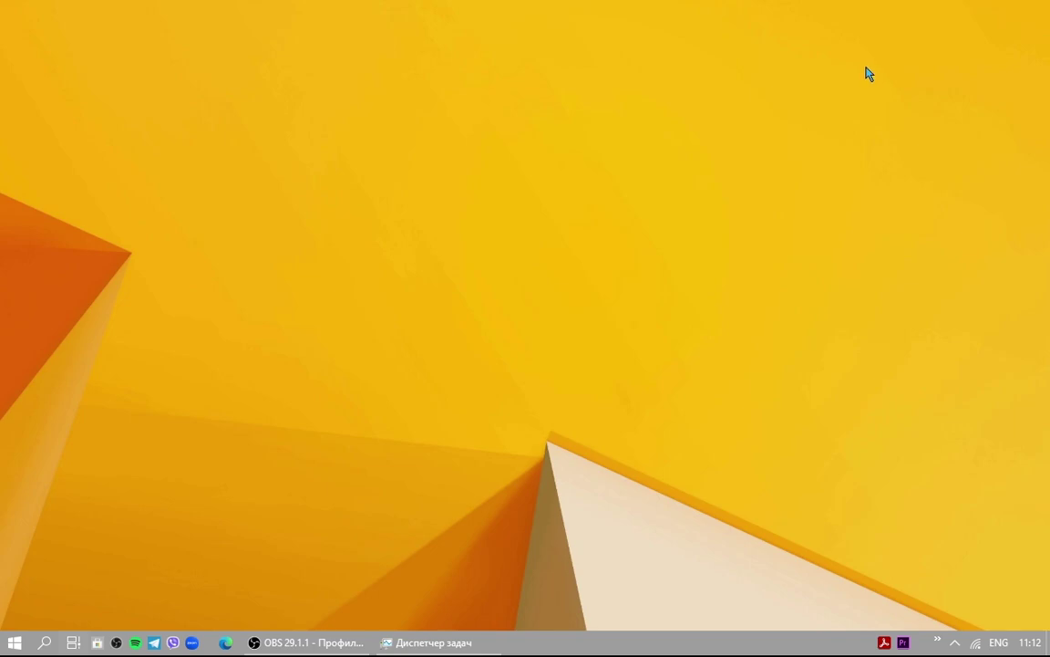
key("super+Tab")
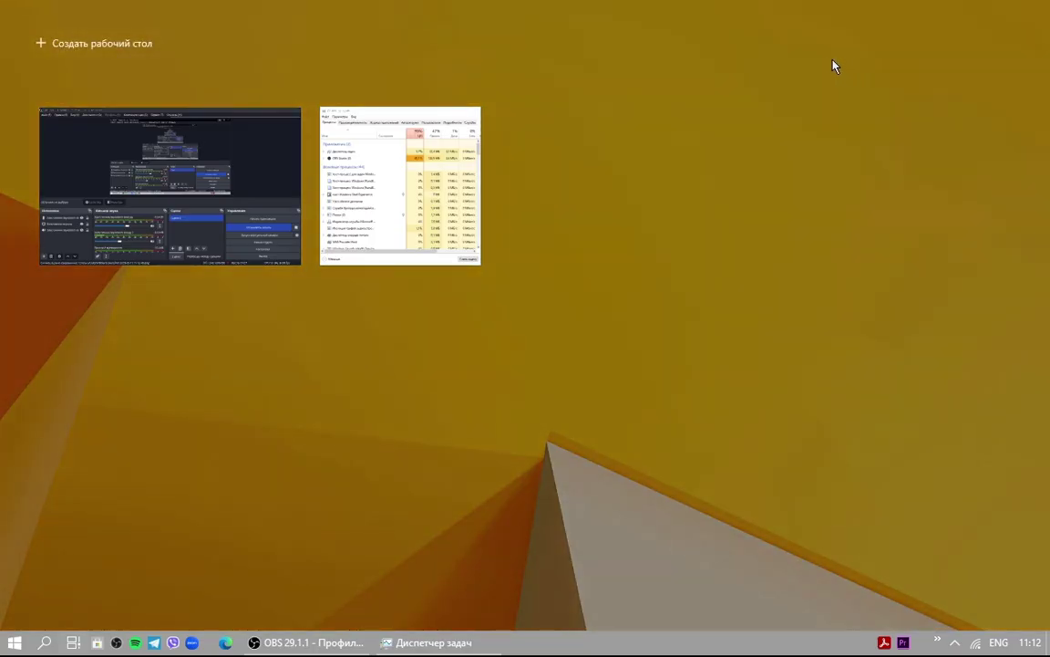
key("Escape")
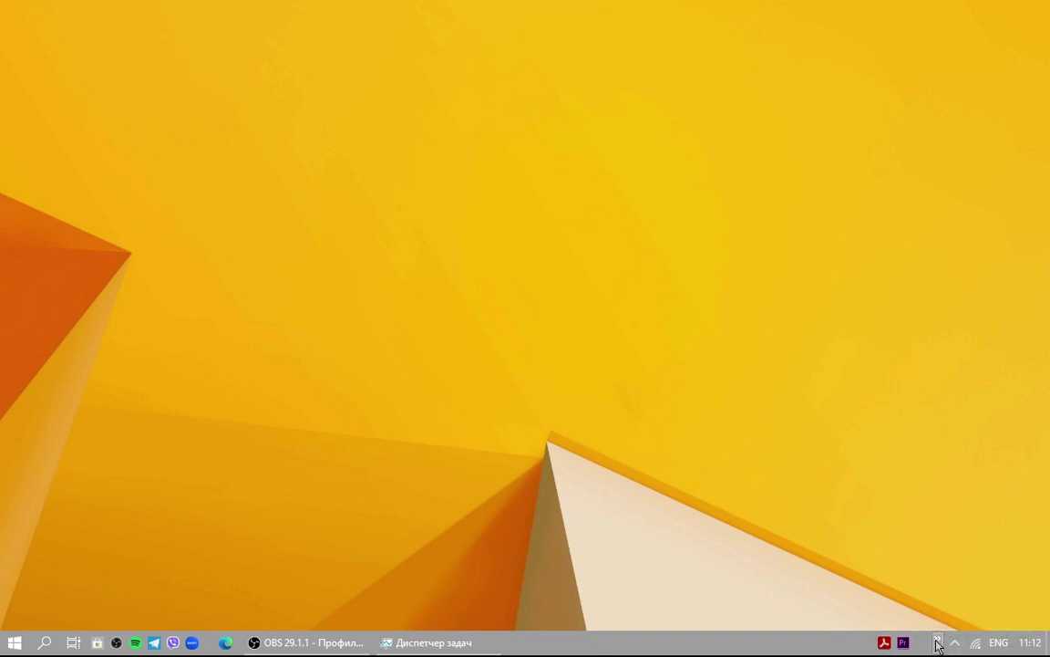
Step: Unlock the taskbar, widen the toolbar holding the Adobe shortcuts, and lock the taskbar again
right_click(762, 645)
left_click(788, 597)
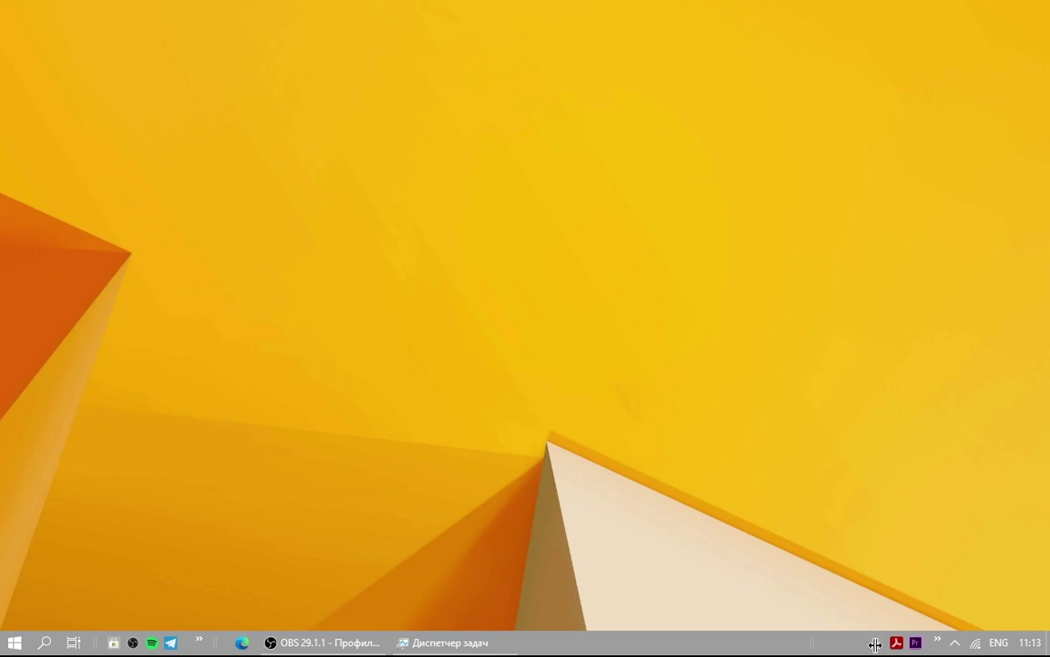
left_click_drag(884, 647, 861, 644)
right_click(812, 644)
left_click(811, 601)
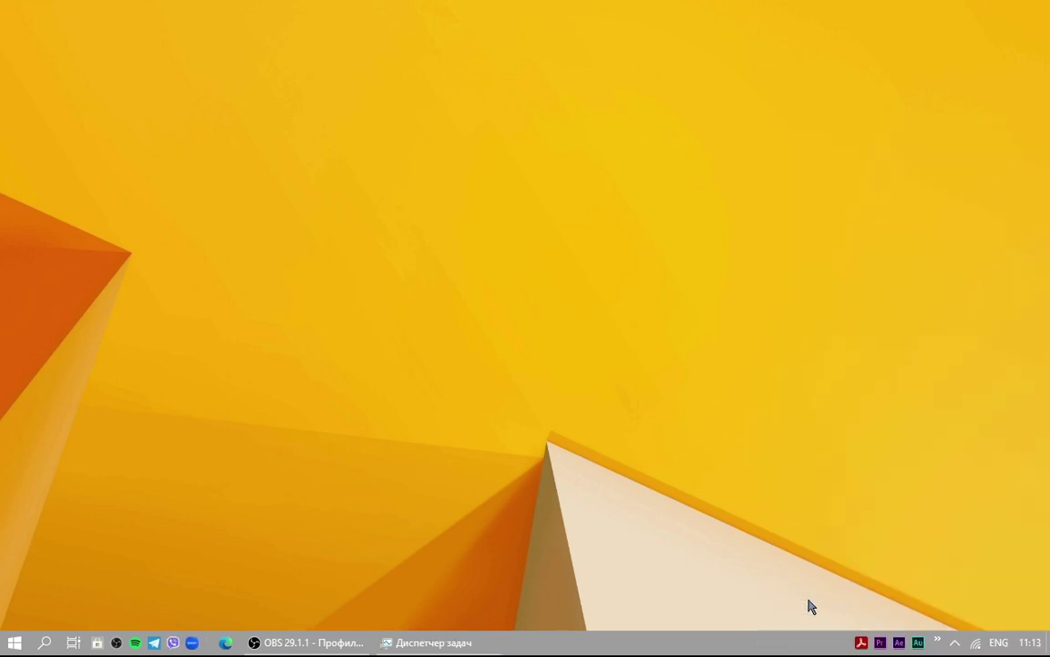
Step: Unlock the taskbar, widen the Adobe shortcuts toolbar slightly so all five icons fit, and lock the taskbar again
right_click(790, 648)
left_click(821, 603)
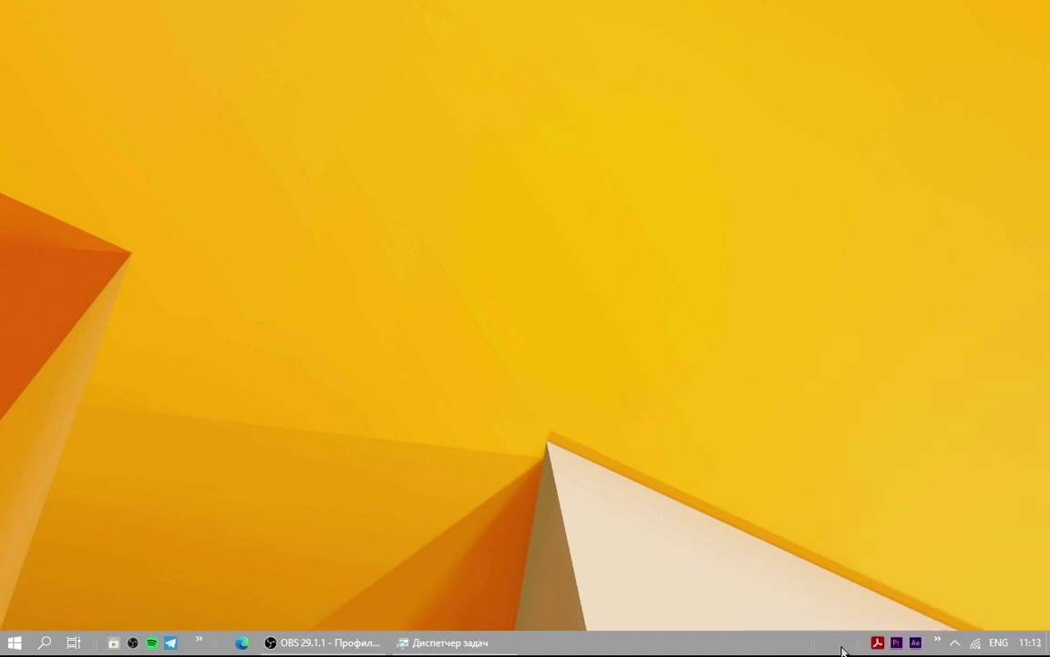
left_click_drag(849, 646, 840, 646)
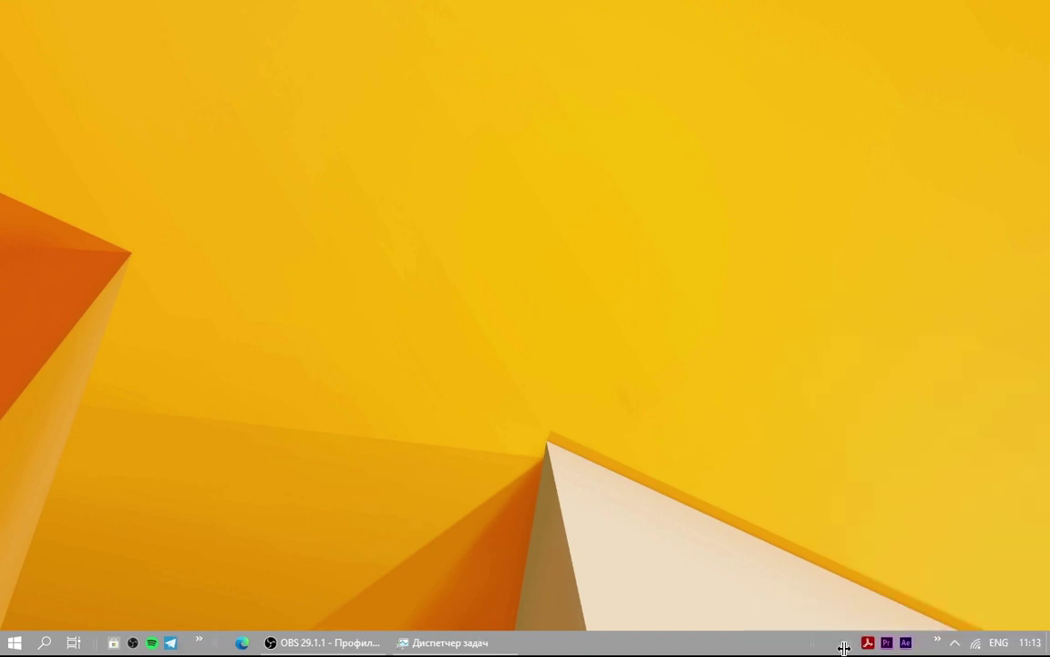
right_click(802, 648)
left_click(806, 597)
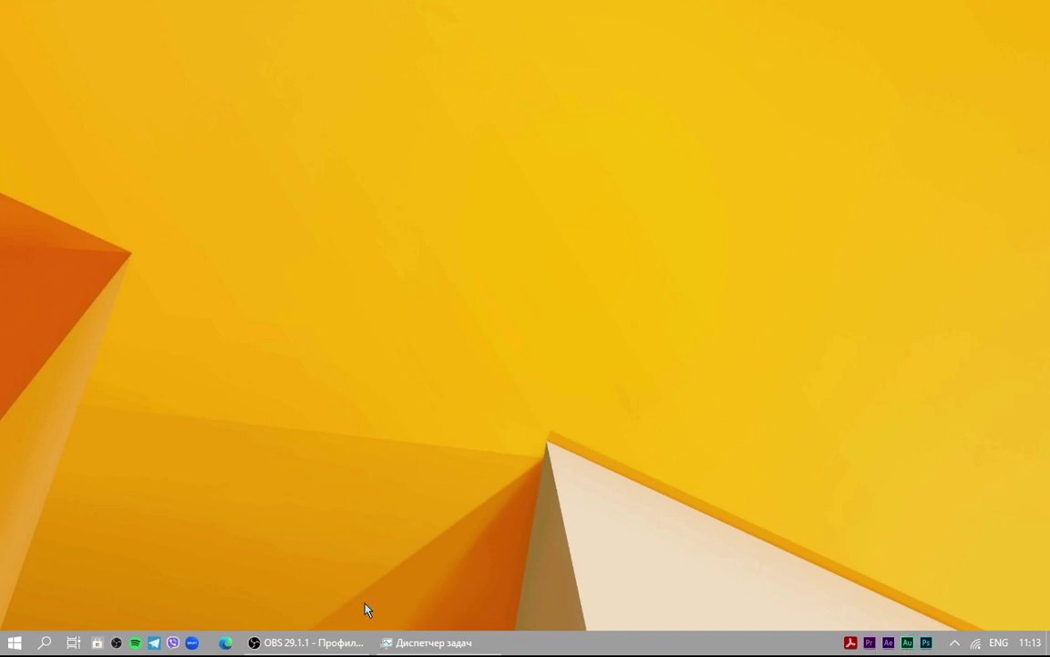
Step: Remove the Task View button from the taskbar by turning off "Показать кнопку Просмотра задач"
right_click(668, 647)
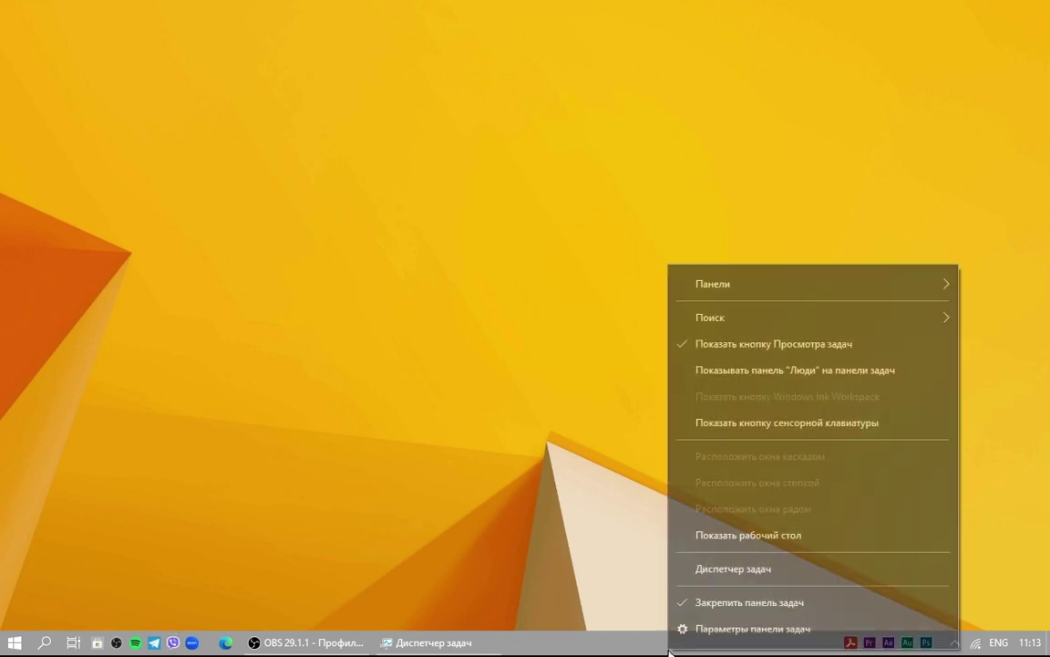
left_click(685, 344)
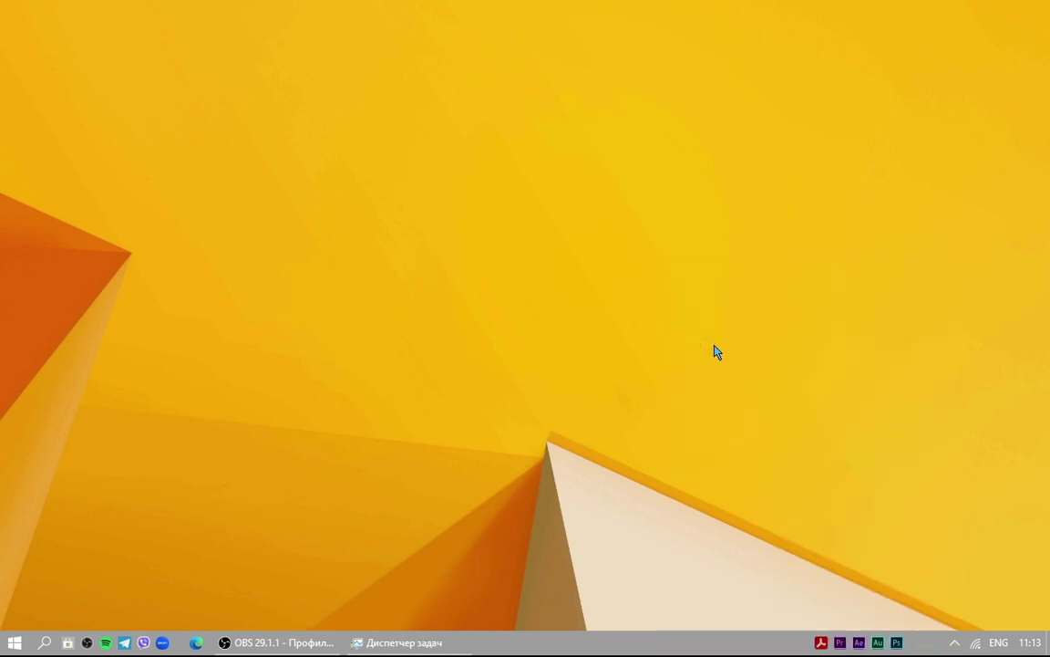
Step: Unlock the taskbar, narrow the Adobe shortcuts toolbar to remove its spare space, and lock the taskbar again
right_click(739, 635)
left_click(803, 594)
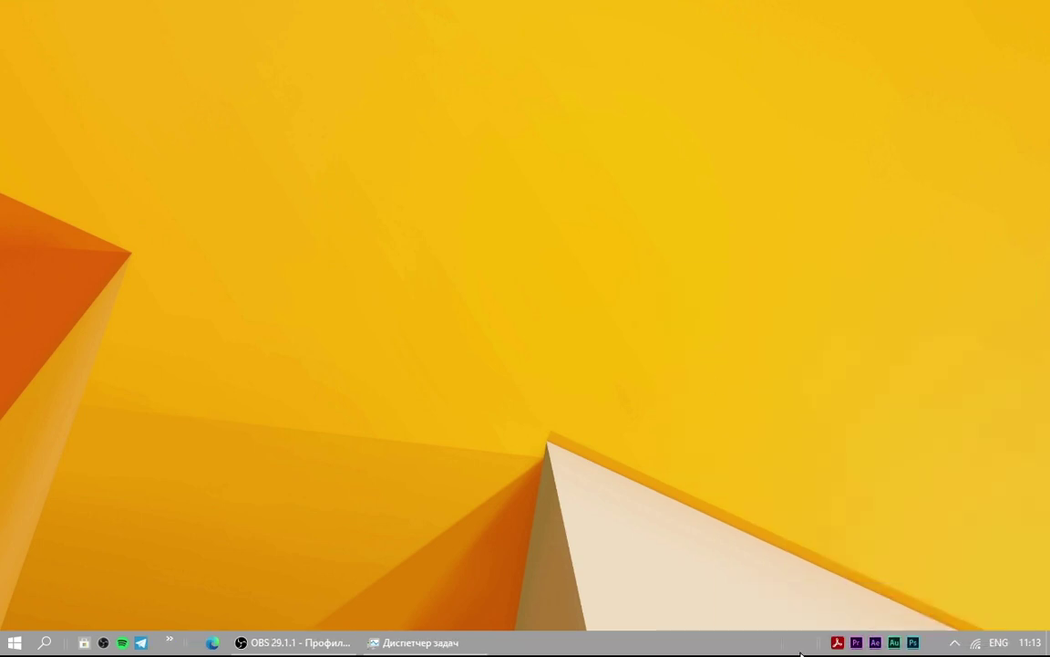
left_click_drag(816, 644, 851, 631)
right_click(848, 636)
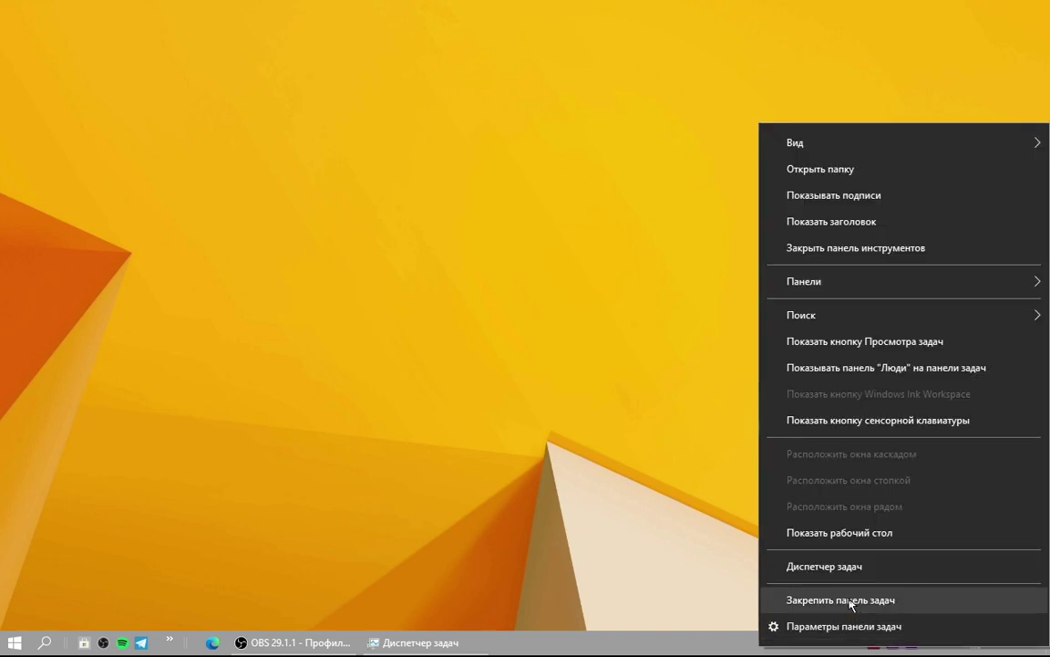
left_click(852, 601)
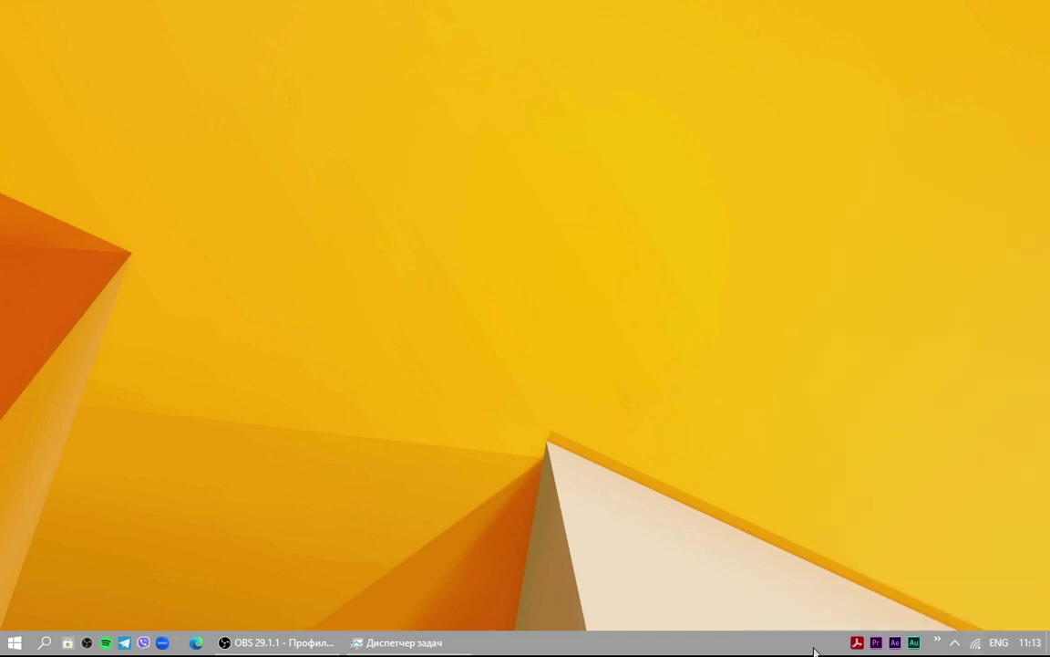
Step: Unlock the taskbar once more, widen the Adobe toolbar just enough to include the Photoshop shortcut, and lock the taskbar
right_click(813, 644)
left_click(848, 599)
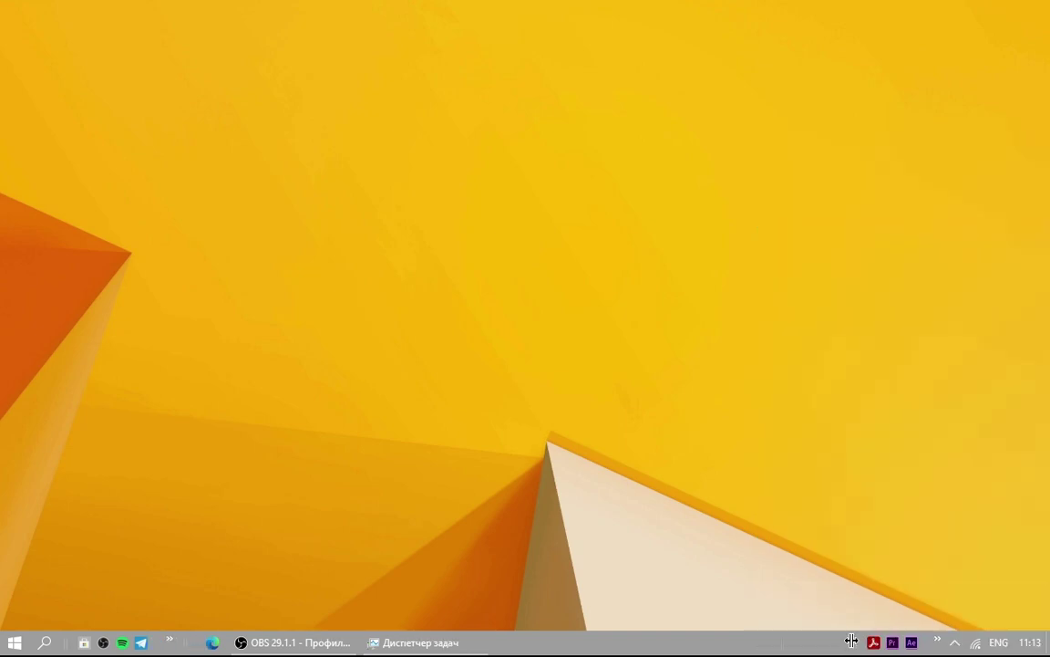
right_click(832, 648)
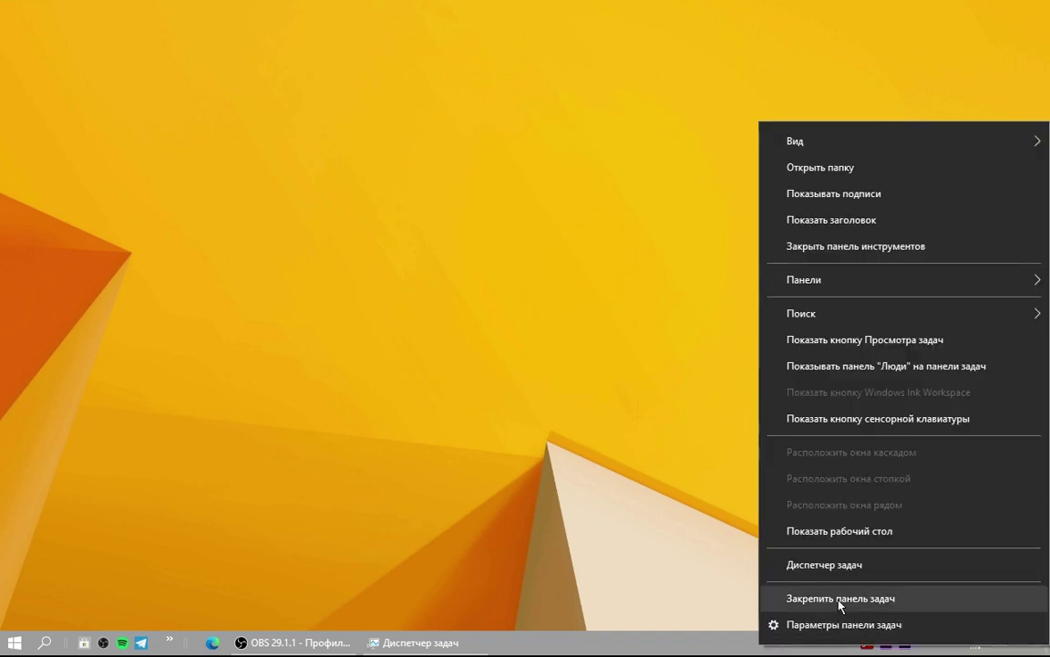
left_click(839, 599)
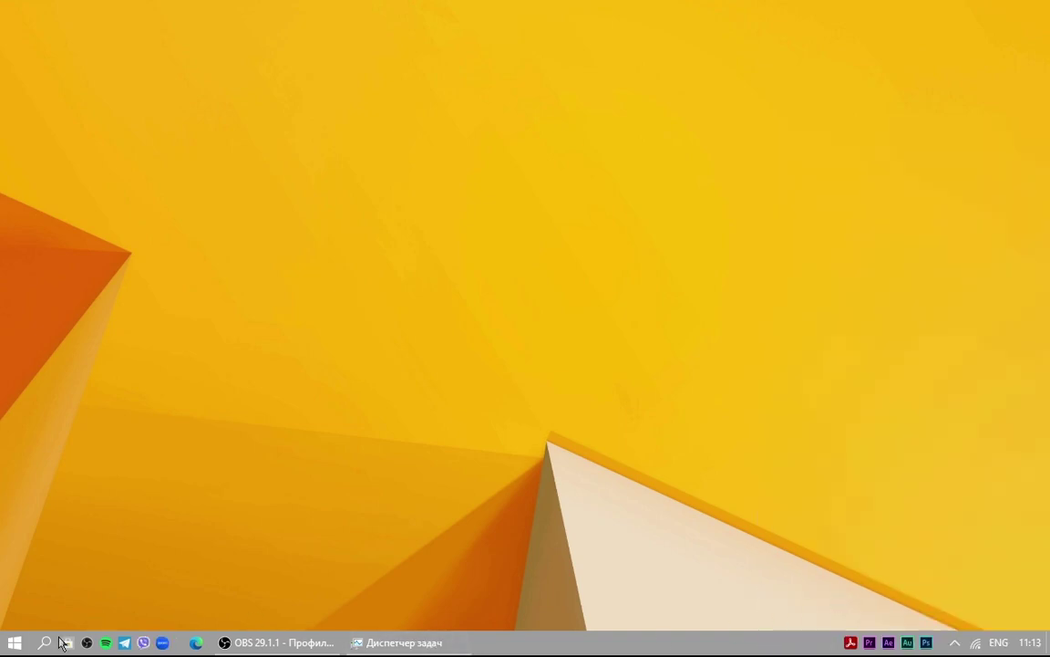
Step: View the Start menu with its app list and tiles, and close it again
key("super")
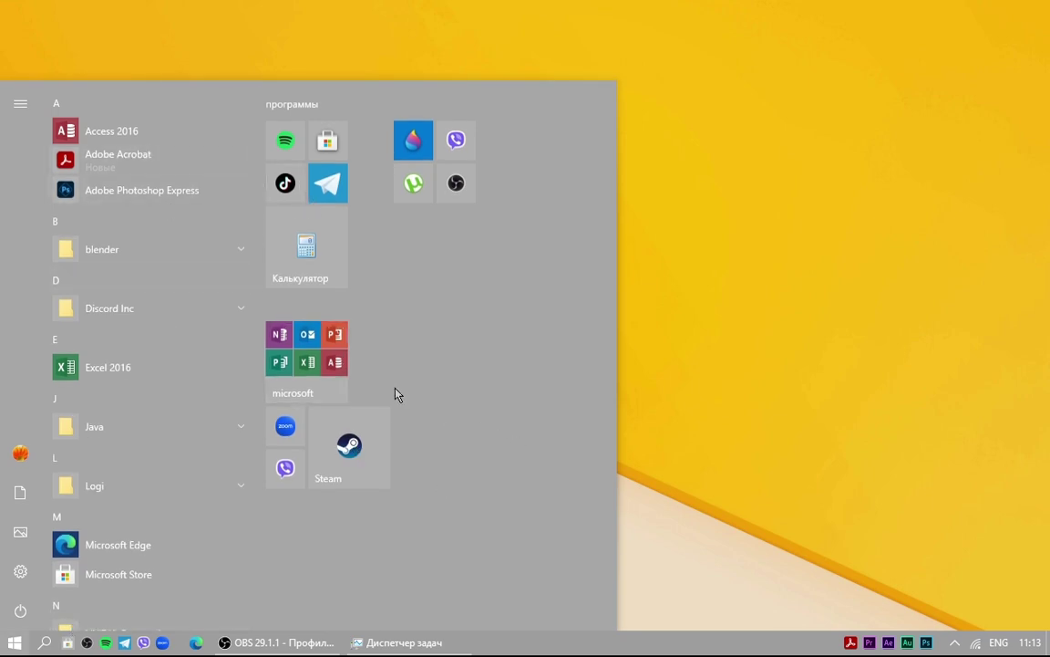
key("super")
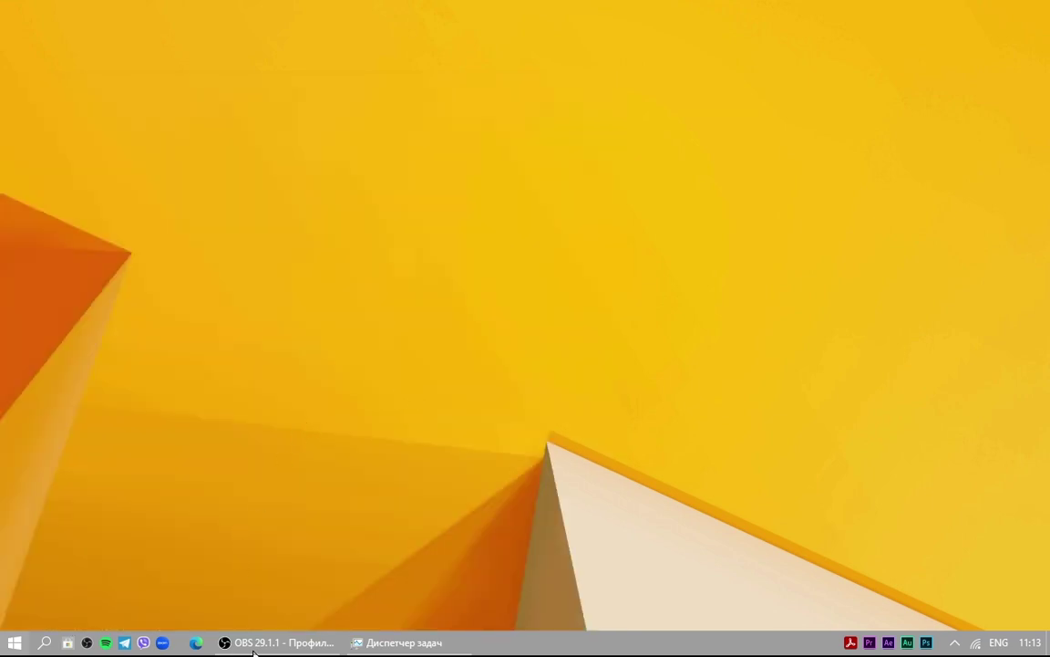